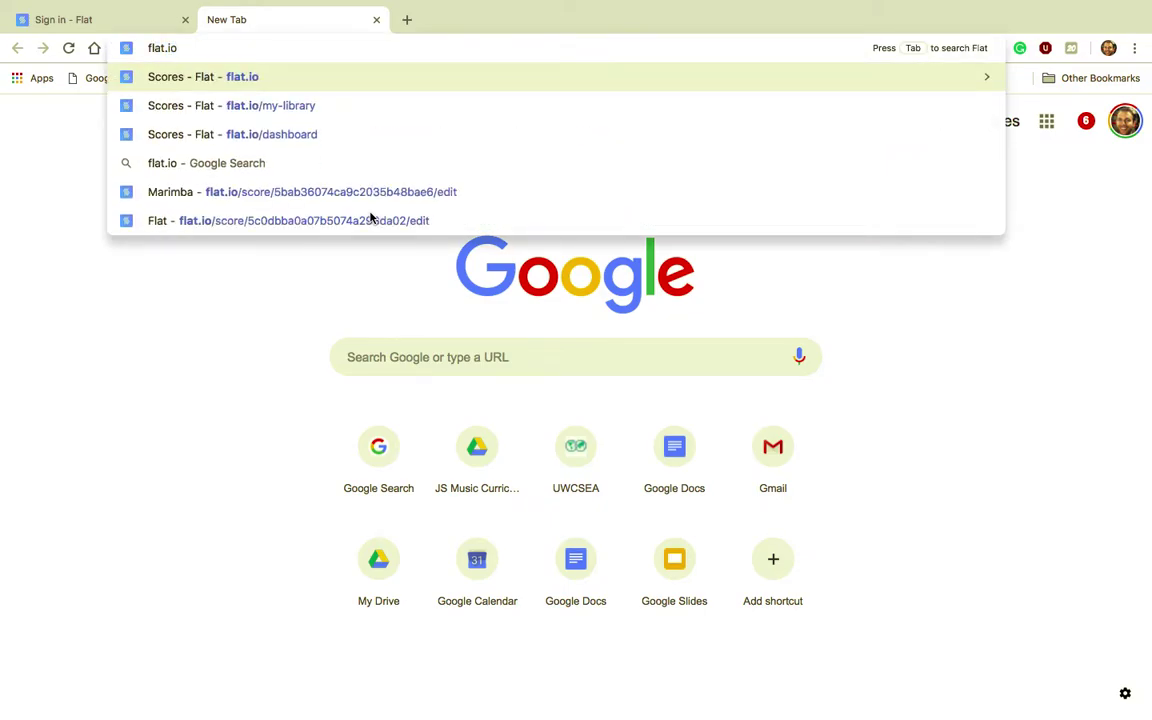
Step: Open flat.io, sign in through Google with the school account, and close the leftover sign-in page
key(Return)
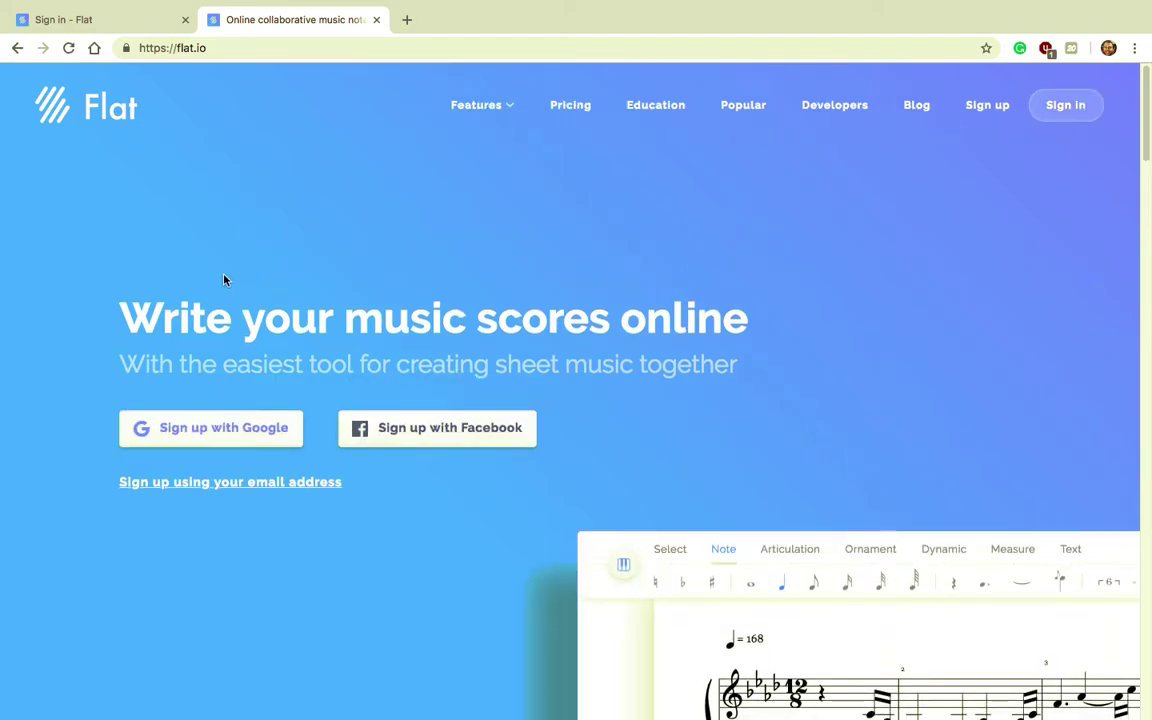
scroll(645, 308, down, 2)
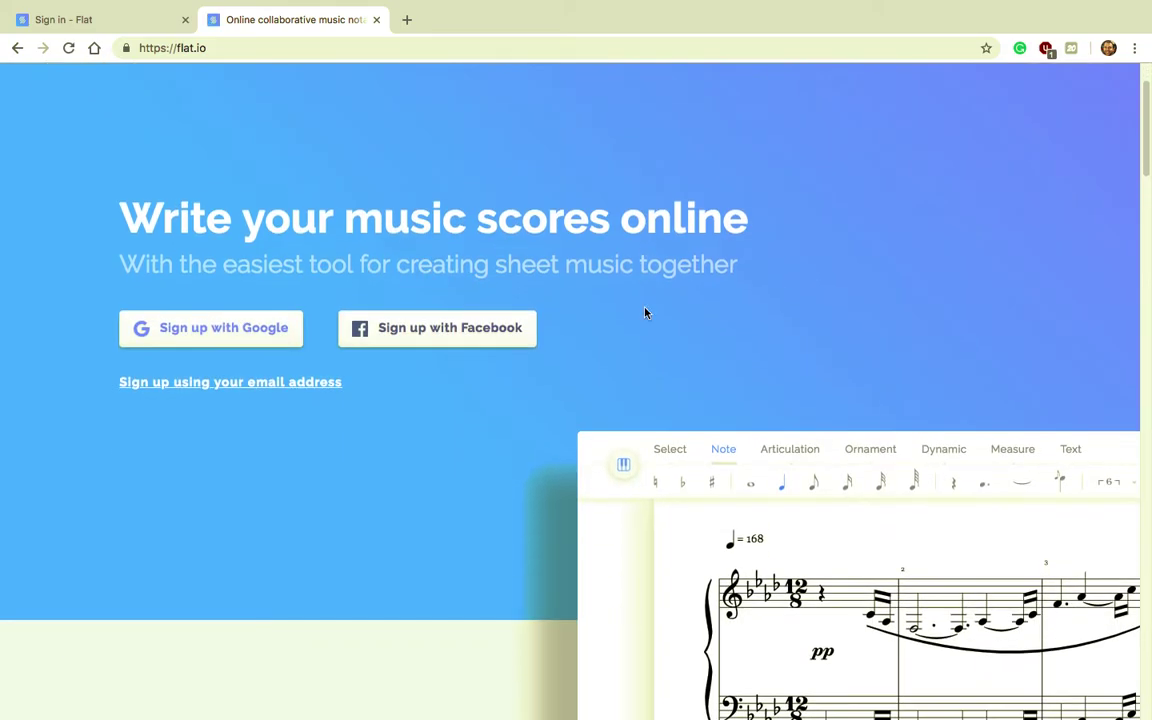
scroll(645, 308, up, 2)
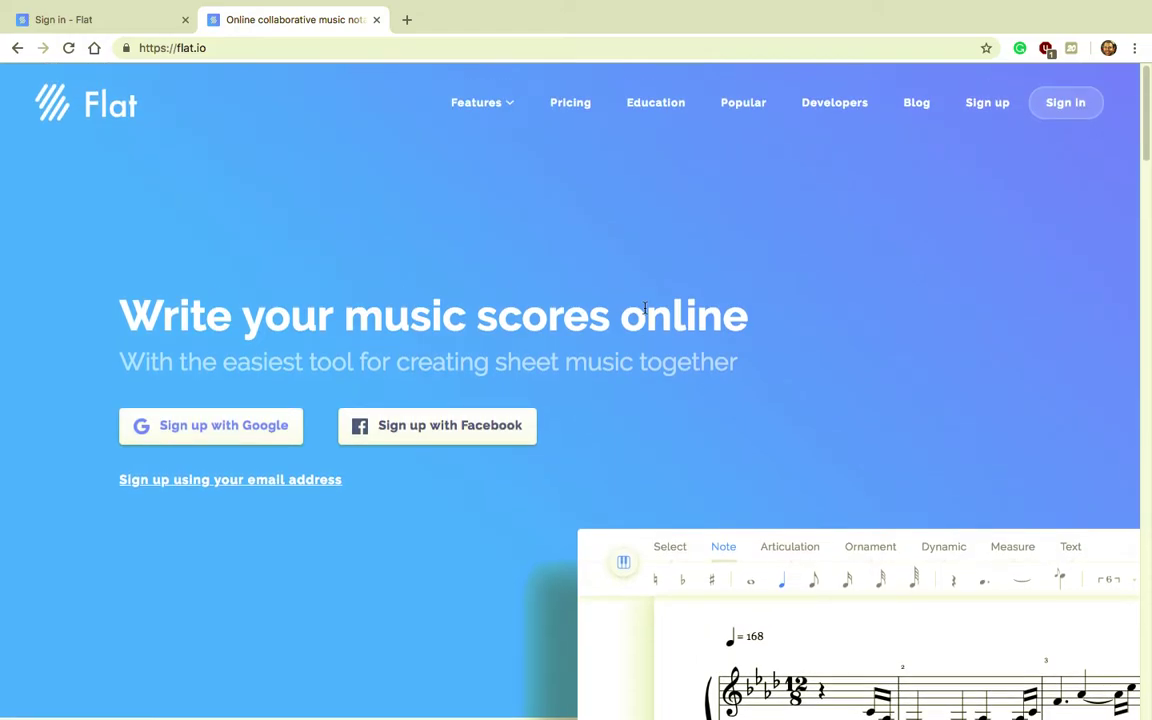
click(204, 427)
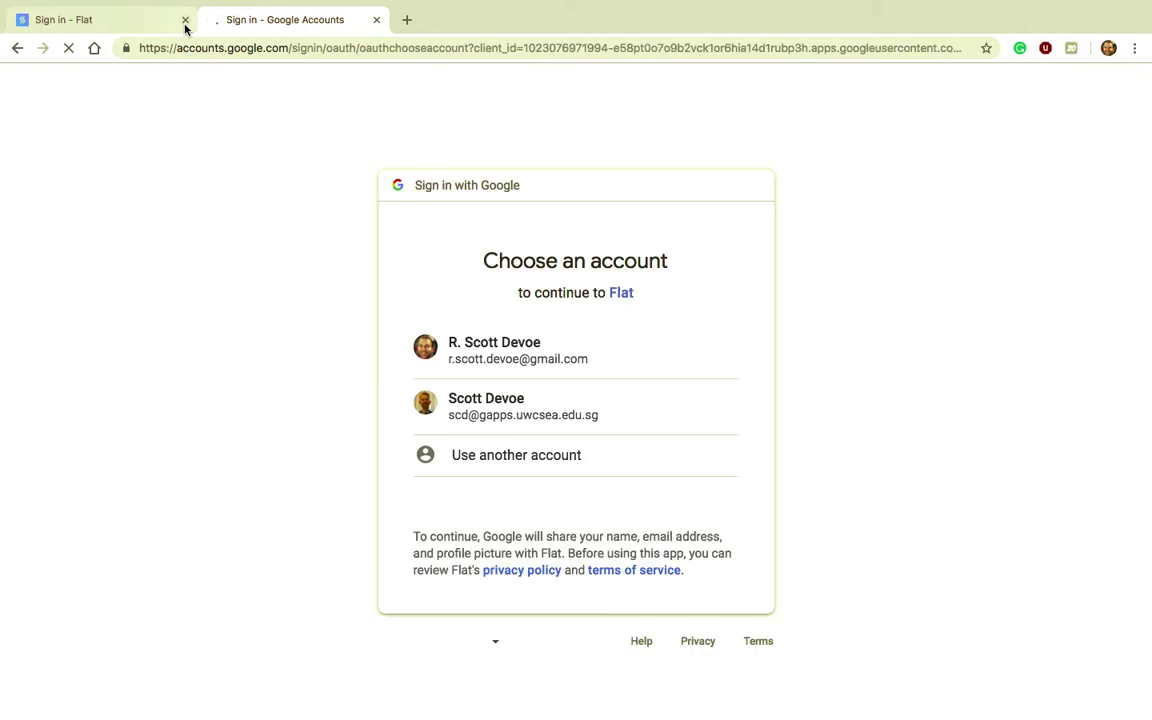
click(524, 430)
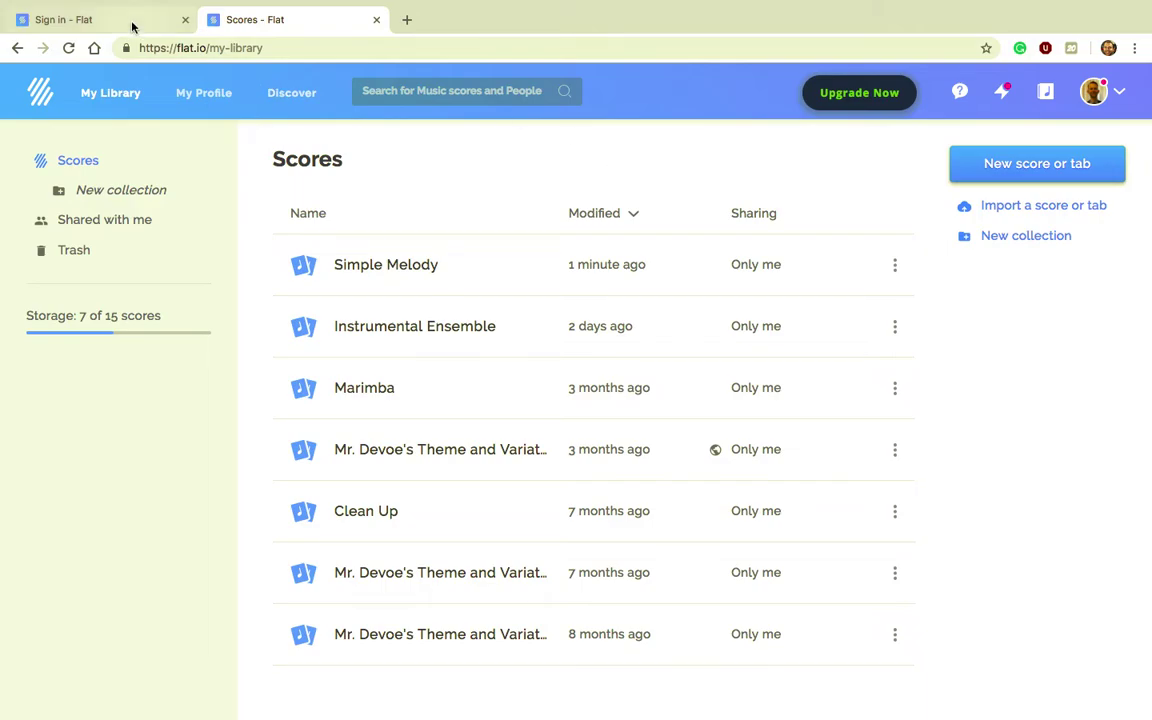
click(185, 20)
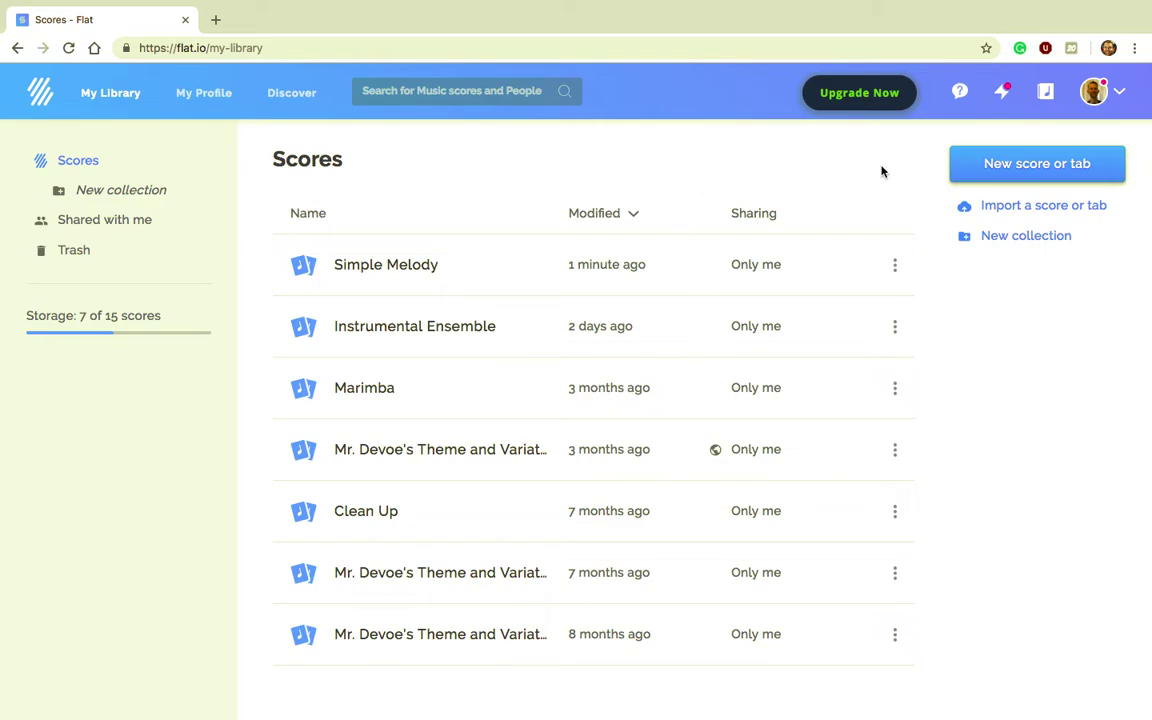
Step: Start a new private score titled "Simple Melody" and continue to the instrument selection
click(1032, 172)
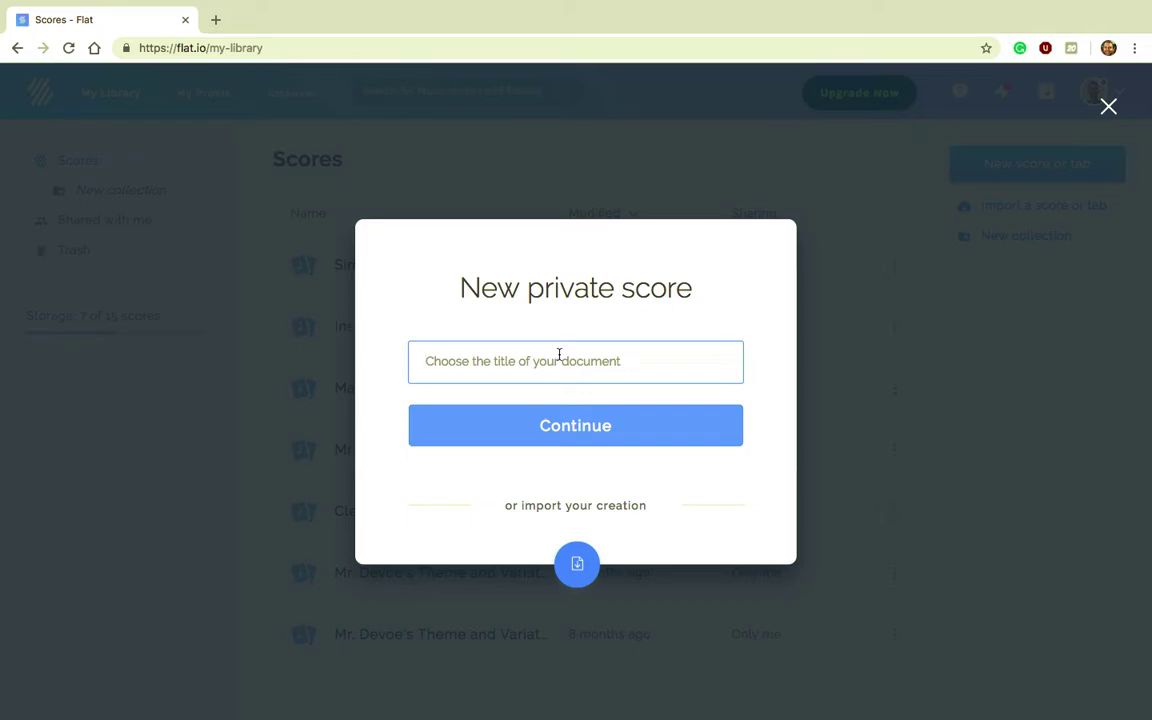
text(Simpl)
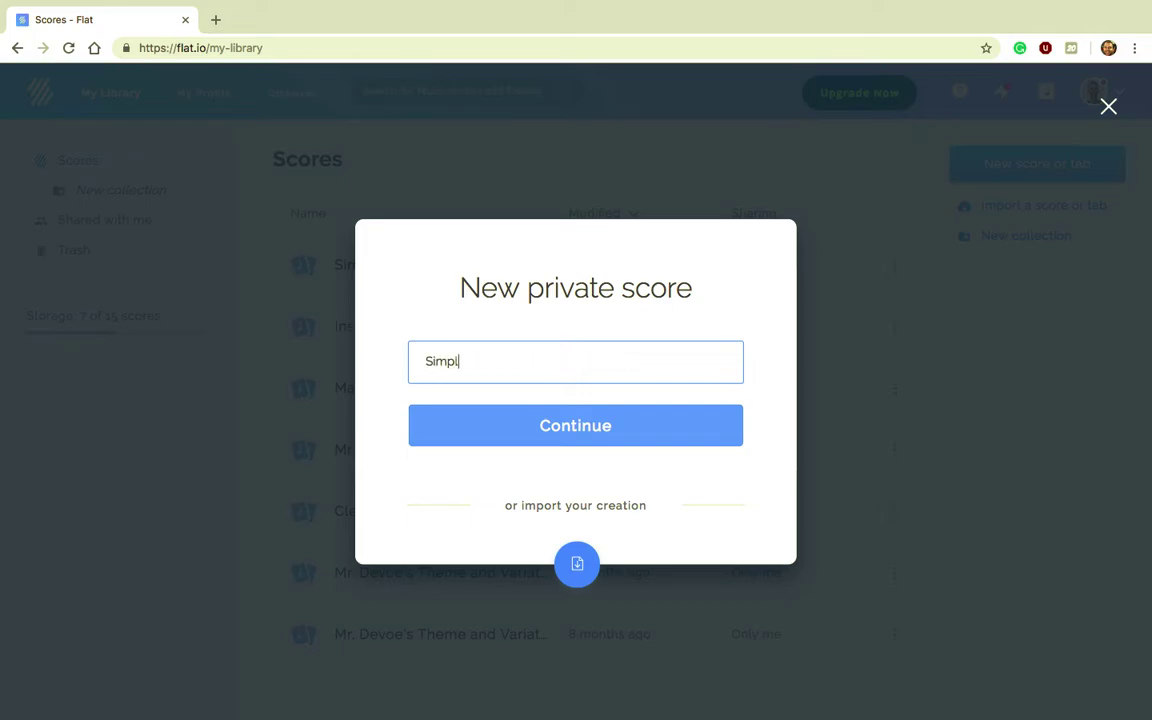
text(e Melody)
click(540, 432)
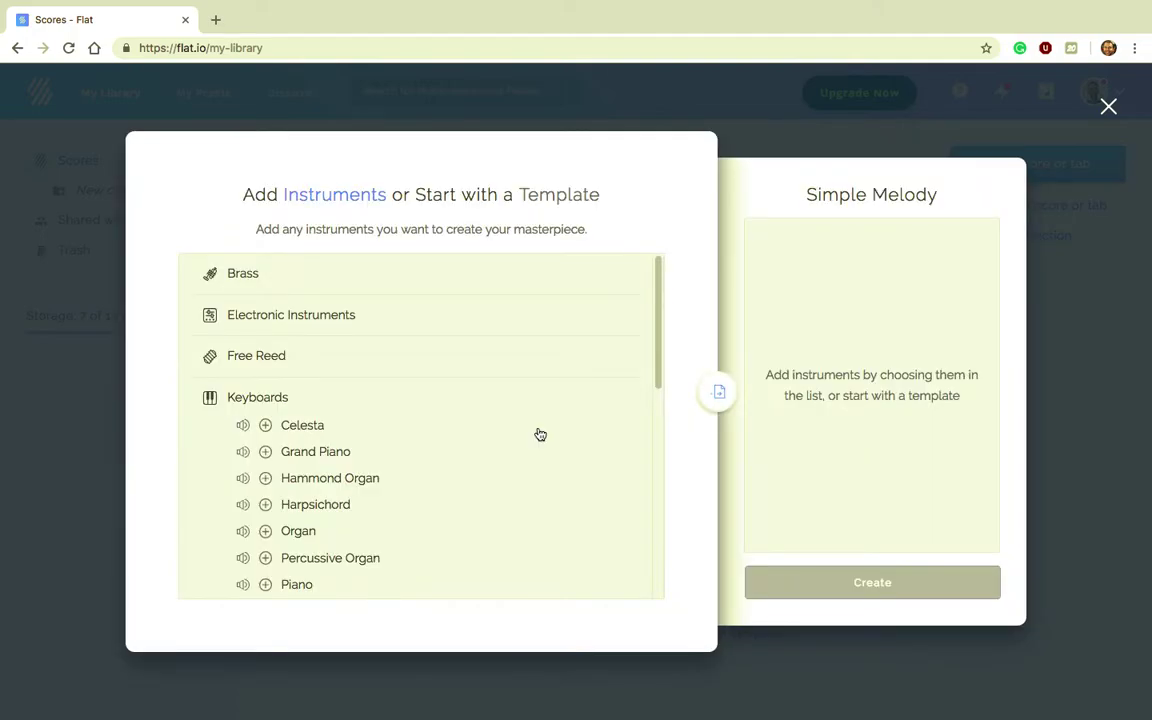
Step: Add a Grand Piano from the Keyboards group as the score's only instrument and create the score
scroll(354, 442, down, 1)
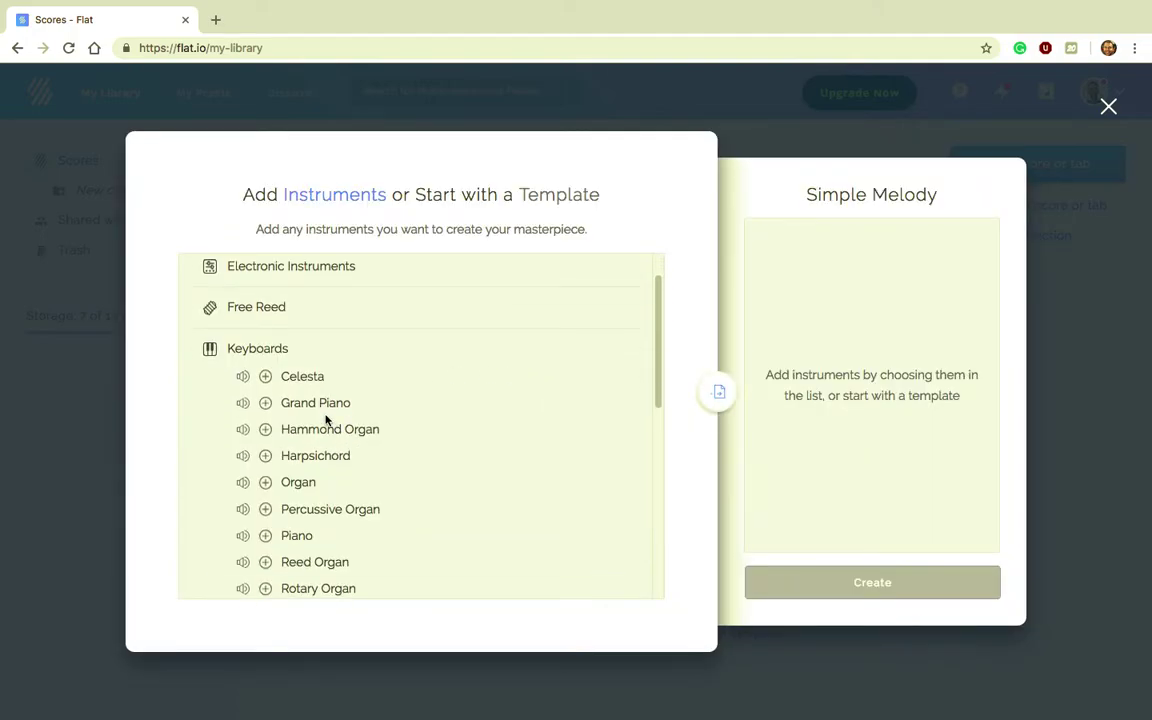
click(314, 405)
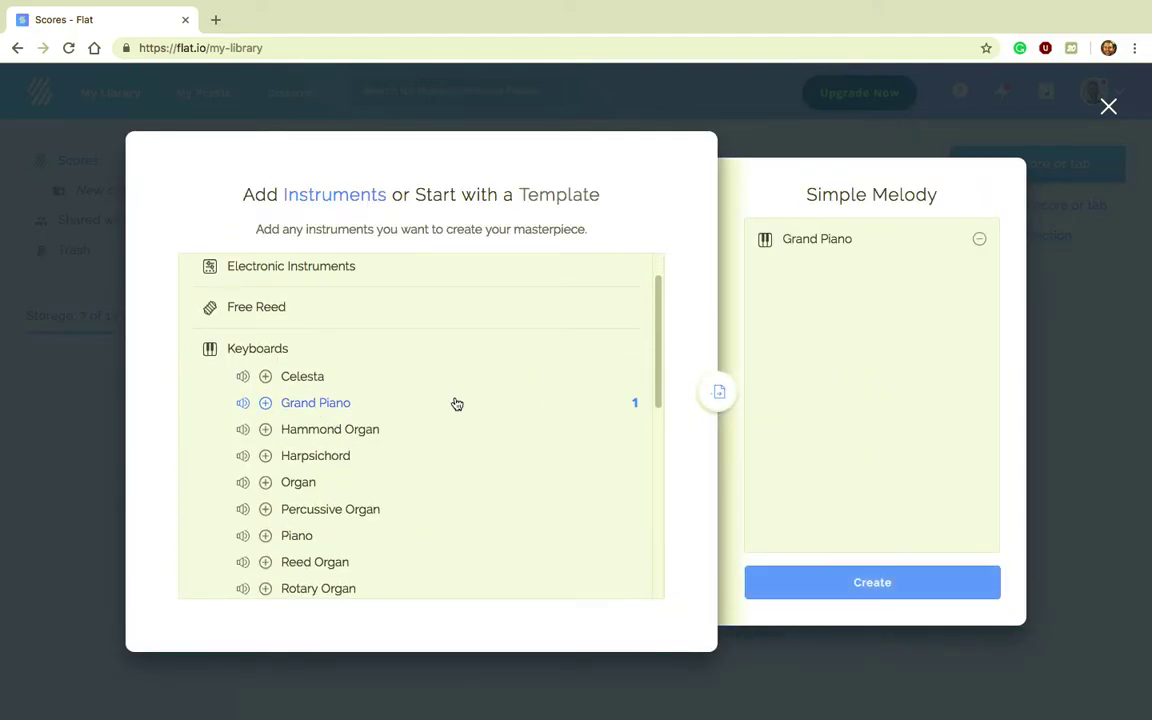
scroll(456, 404, up, 1)
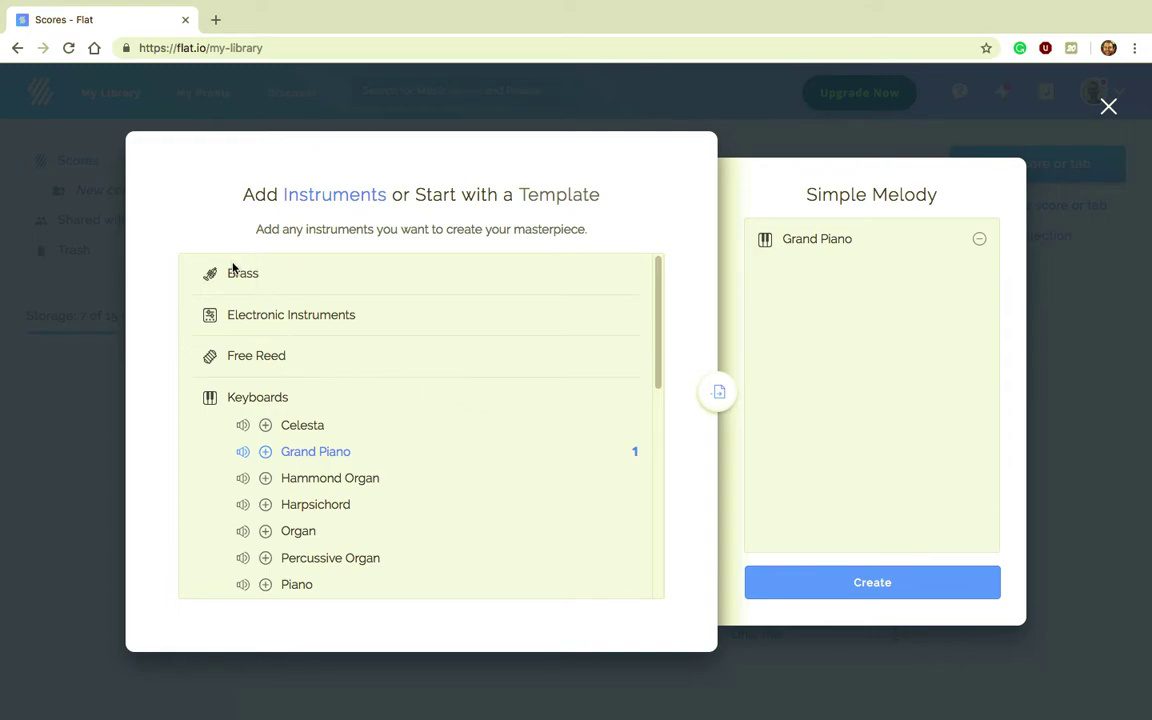
scroll(386, 416, down, 2)
scroll(388, 411, up, 2)
click(872, 583)
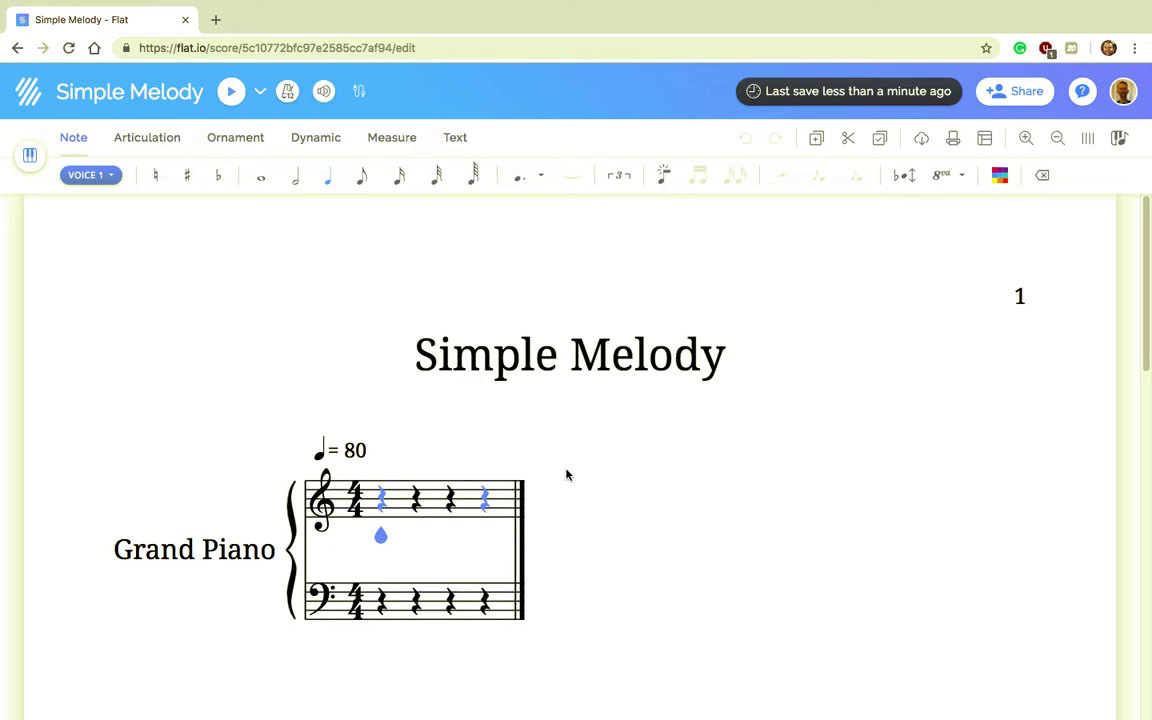
click(396, 138)
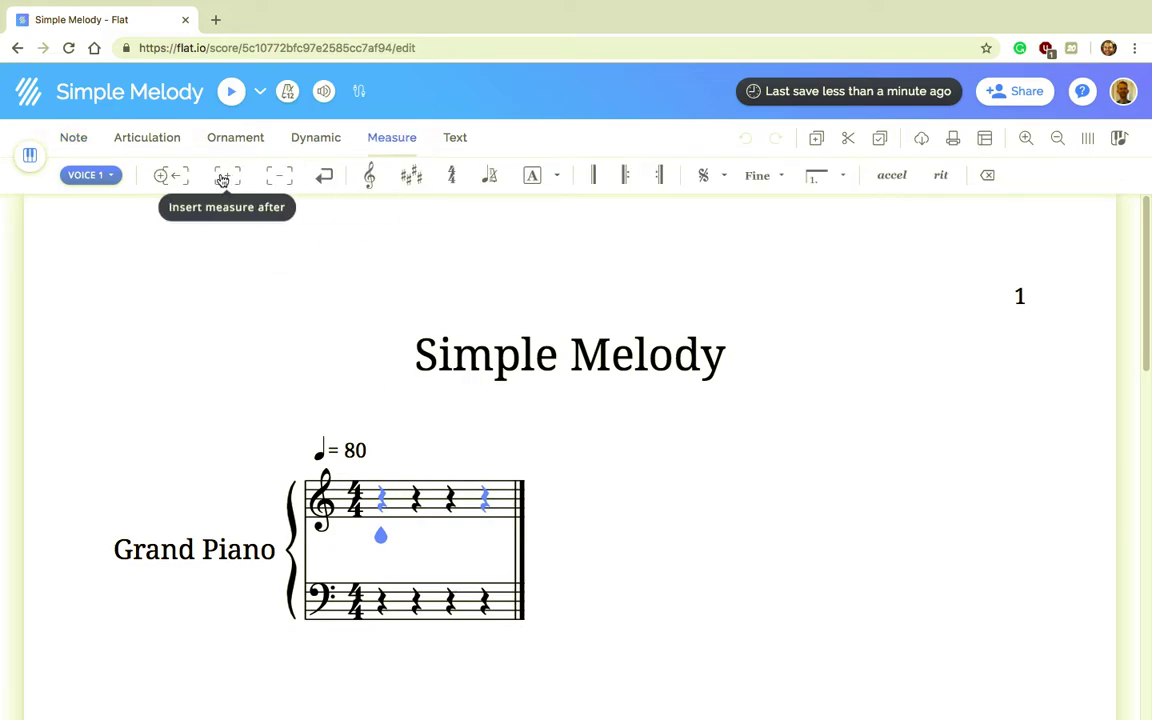
click(238, 137)
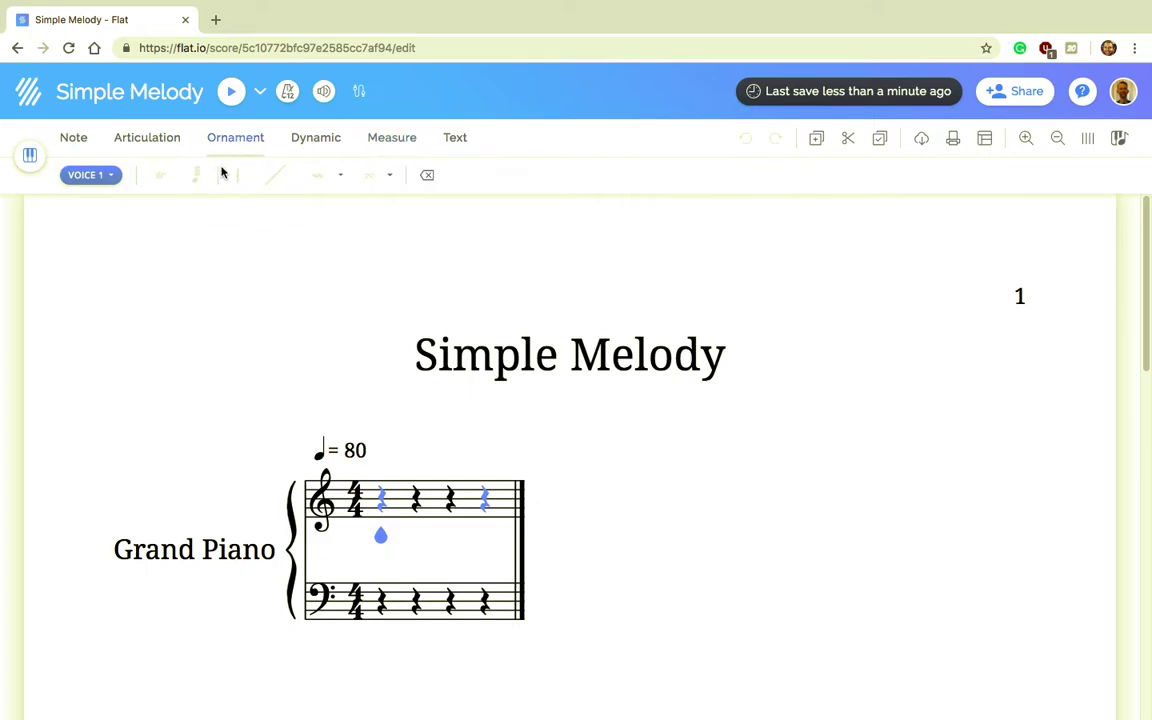
click(315, 138)
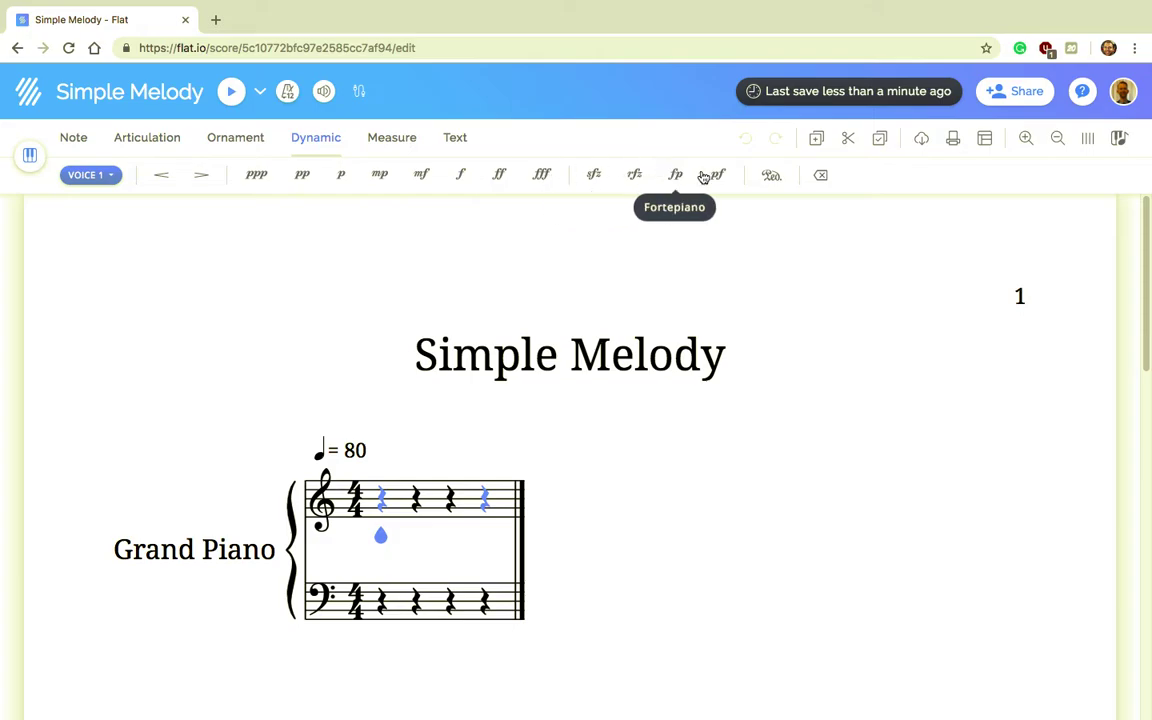
click(147, 141)
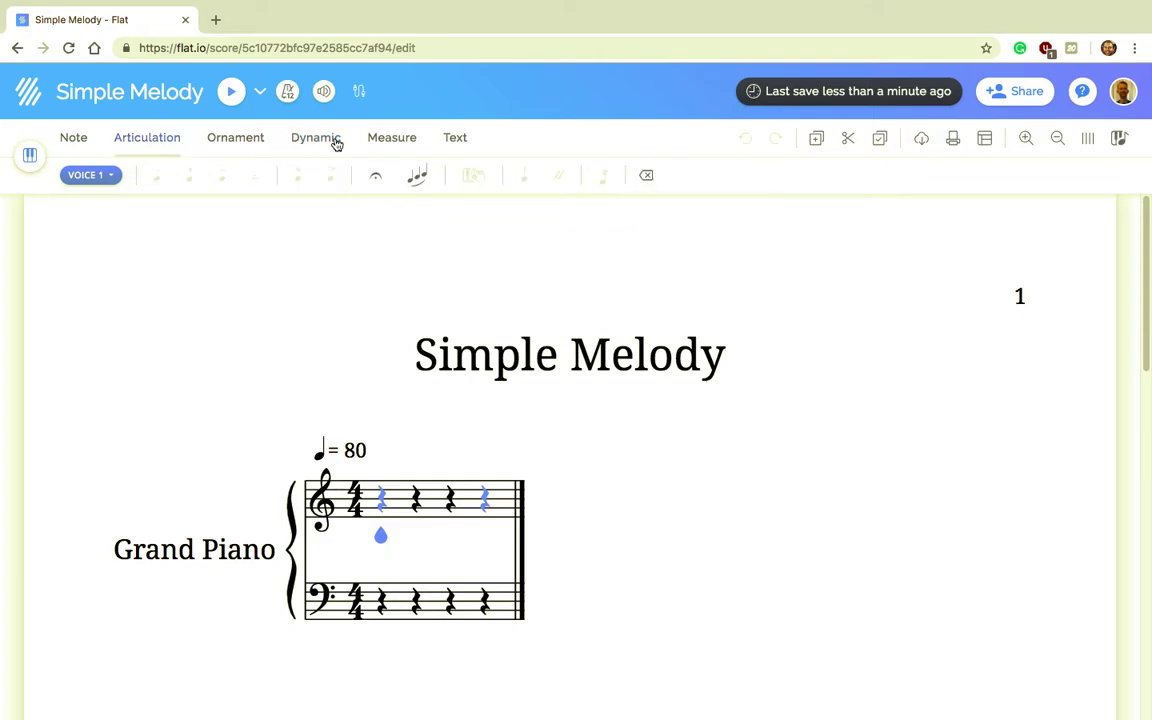
click(31, 159)
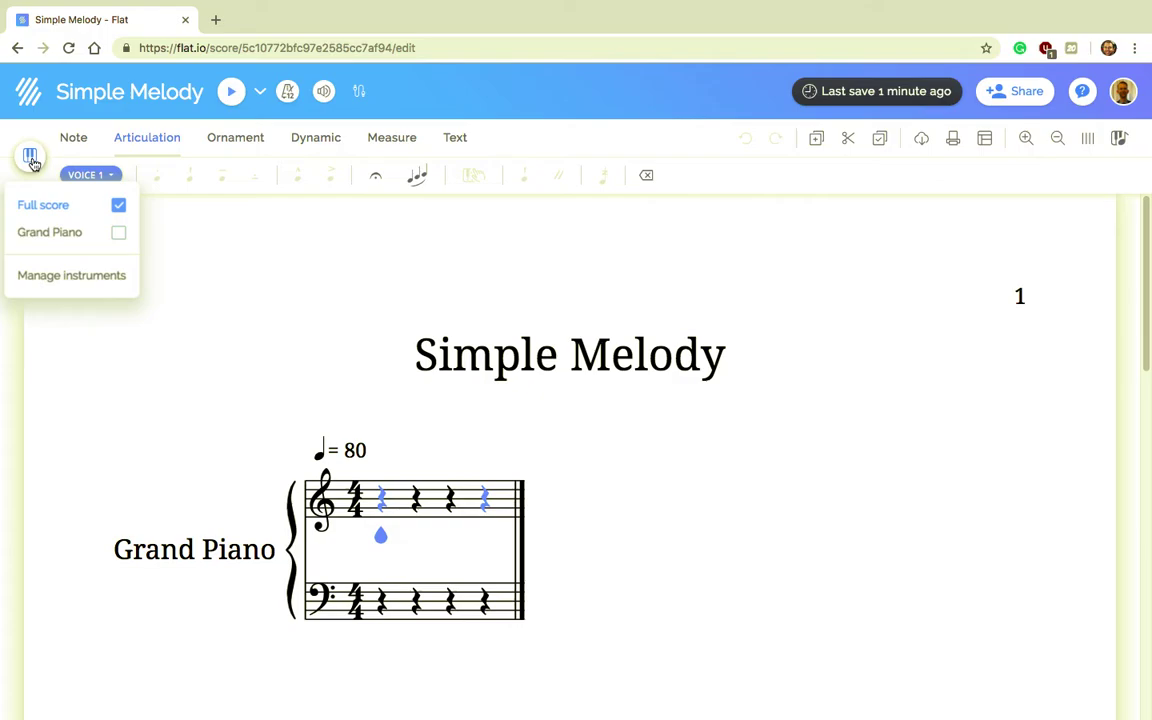
click(31, 159)
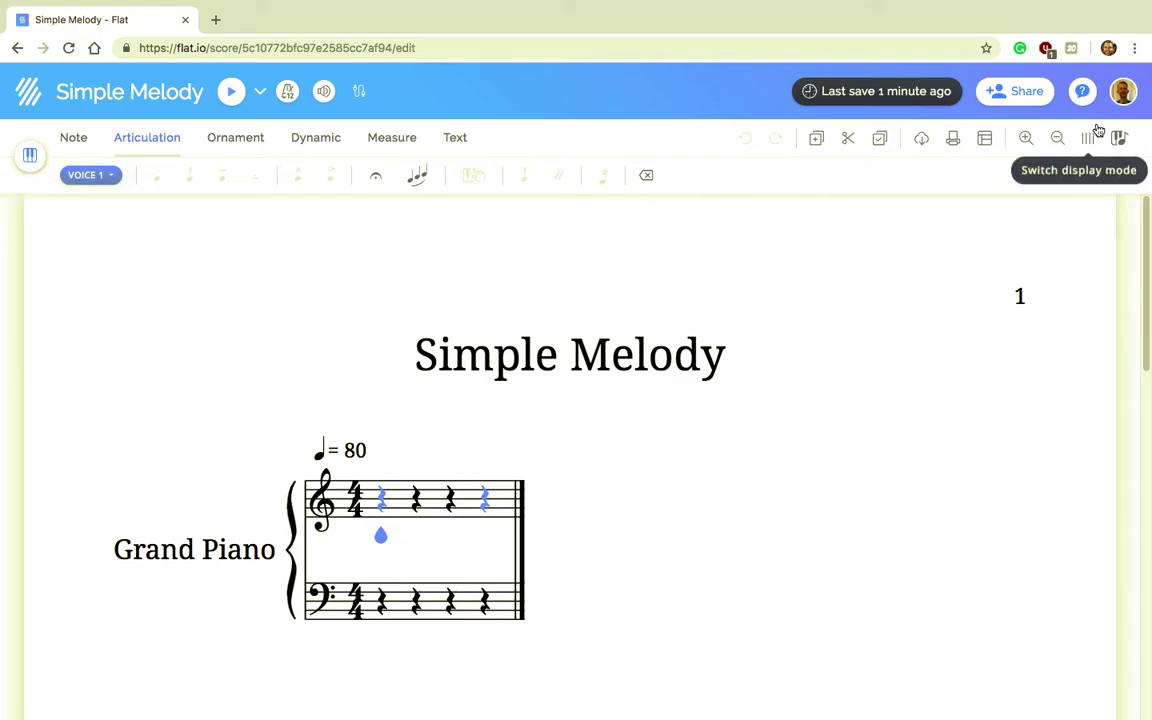
Step: Show the on-screen piano keyboard, and switch the score's display mode from page view to the continuous view and back
click(1122, 145)
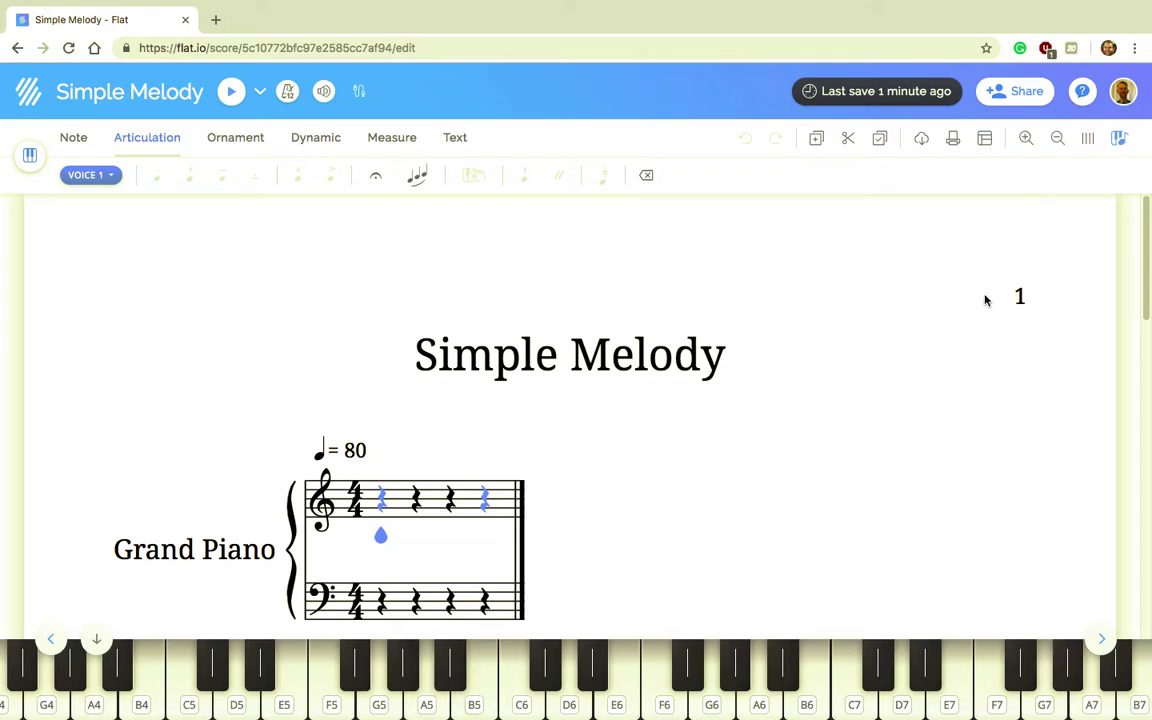
click(1091, 139)
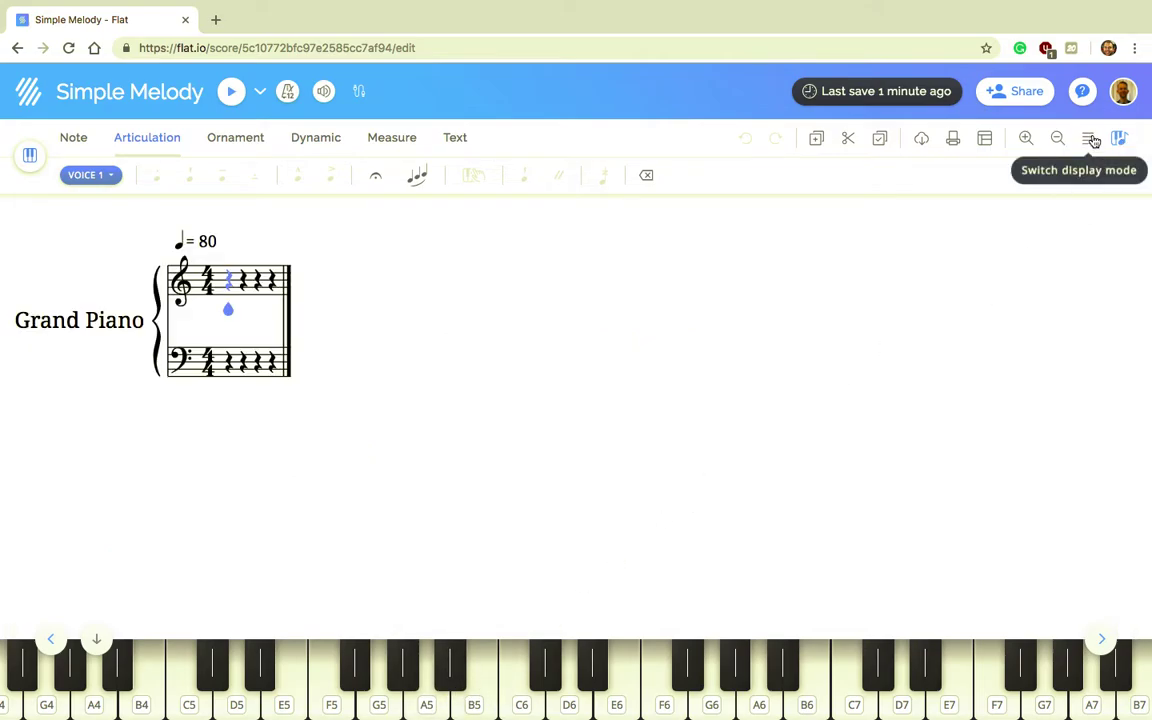
click(1091, 139)
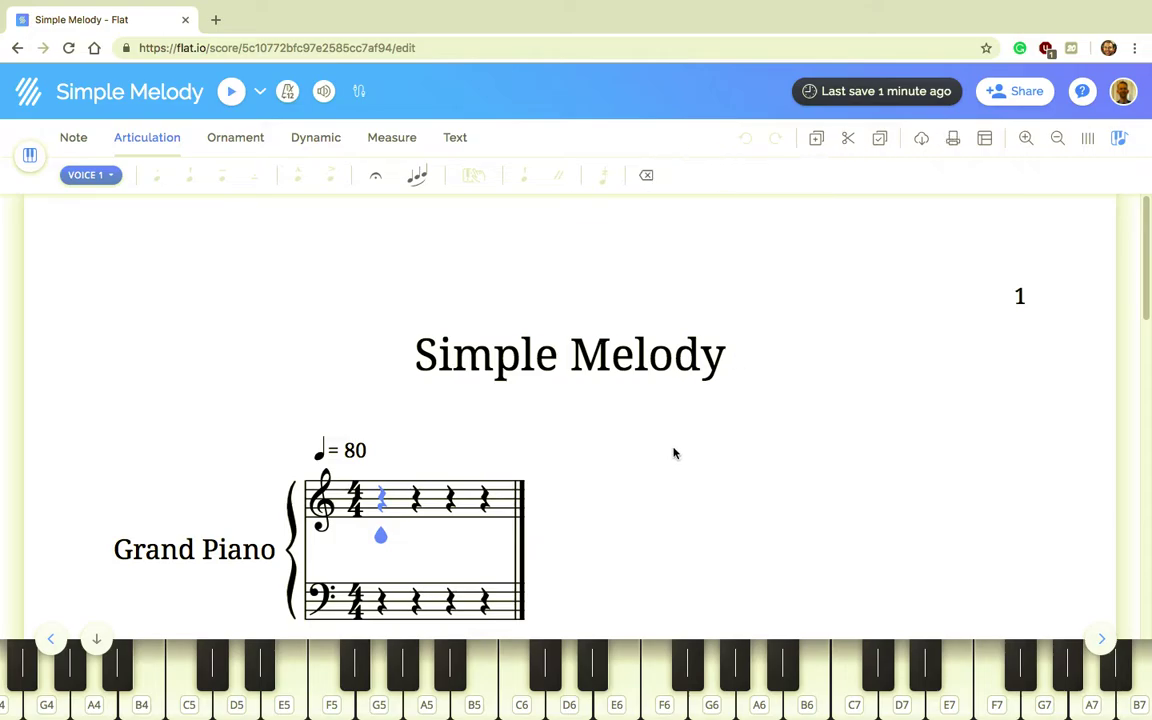
scroll(674, 454, down, 1)
scroll(674, 454, down, 3)
scroll(674, 454, up, 2)
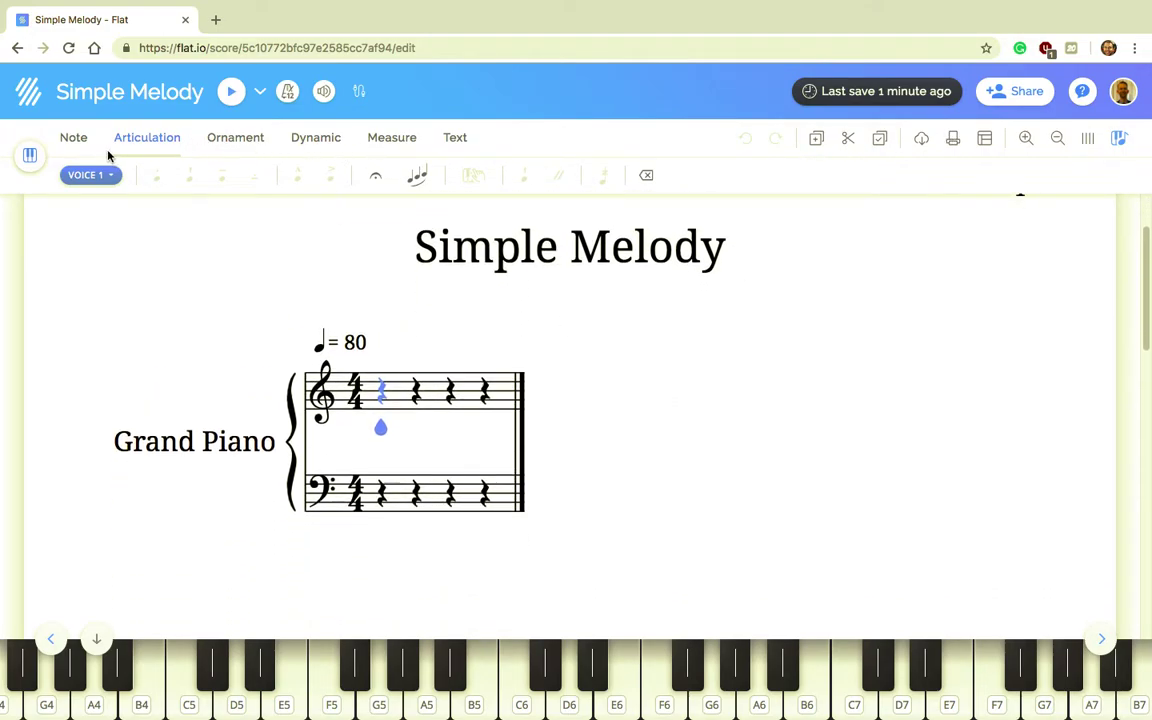
Step: Enter a quarter-note middle C on the first beat of the treble staff
click(73, 138)
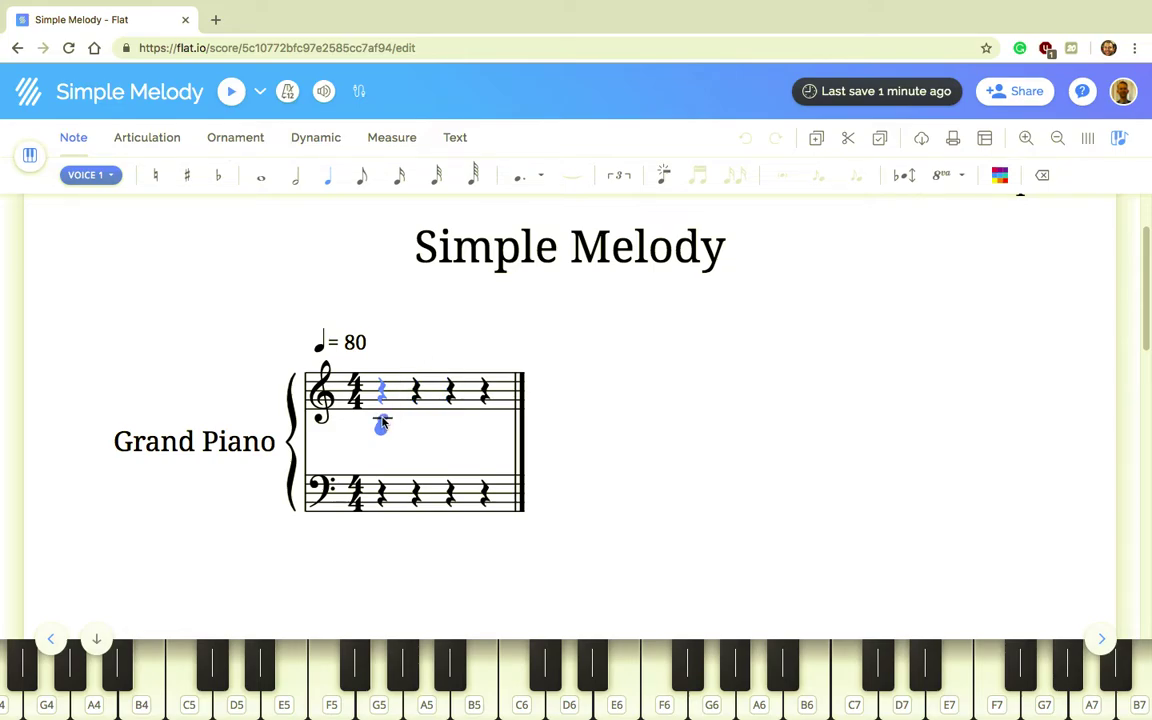
click(382, 423)
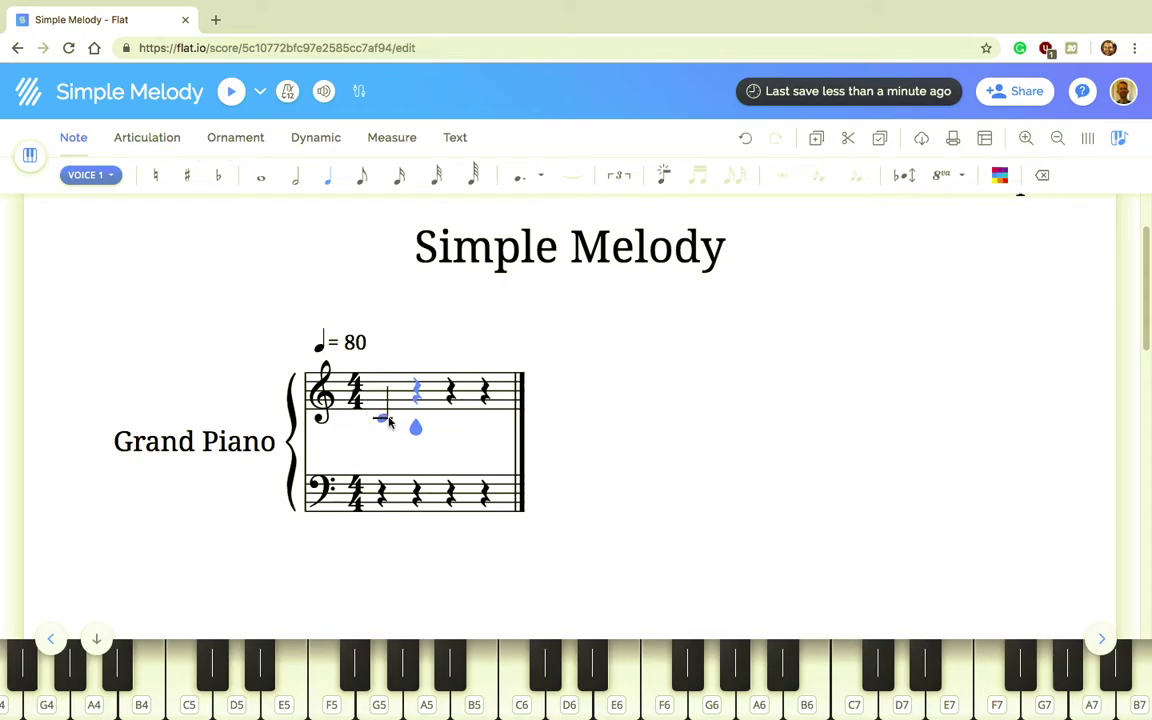
Step: Insert seven empty measures after the first measure
click(406, 143)
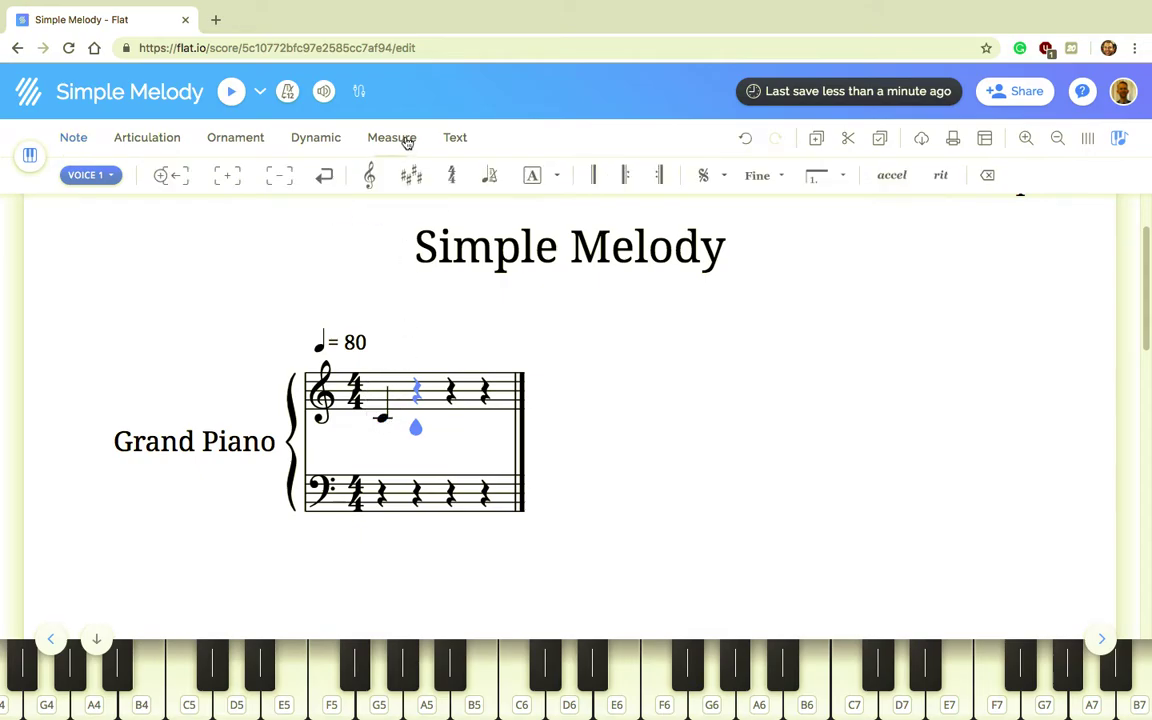
click(228, 177)
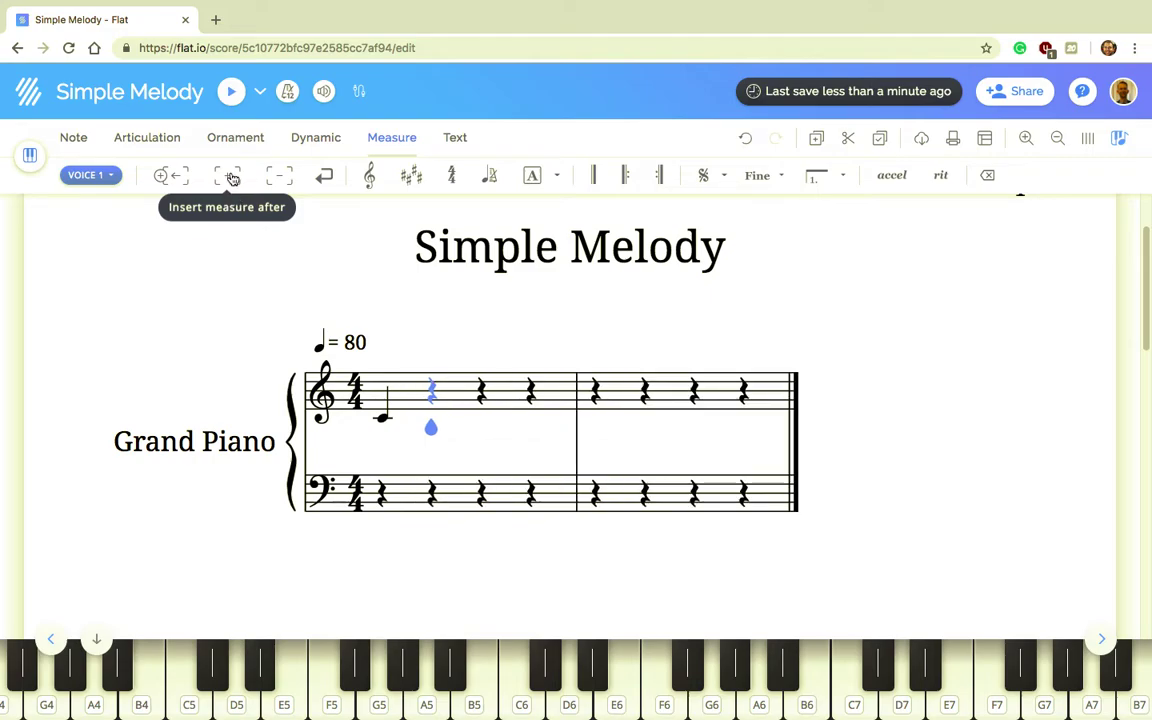
click(230, 177)
click(231, 177)
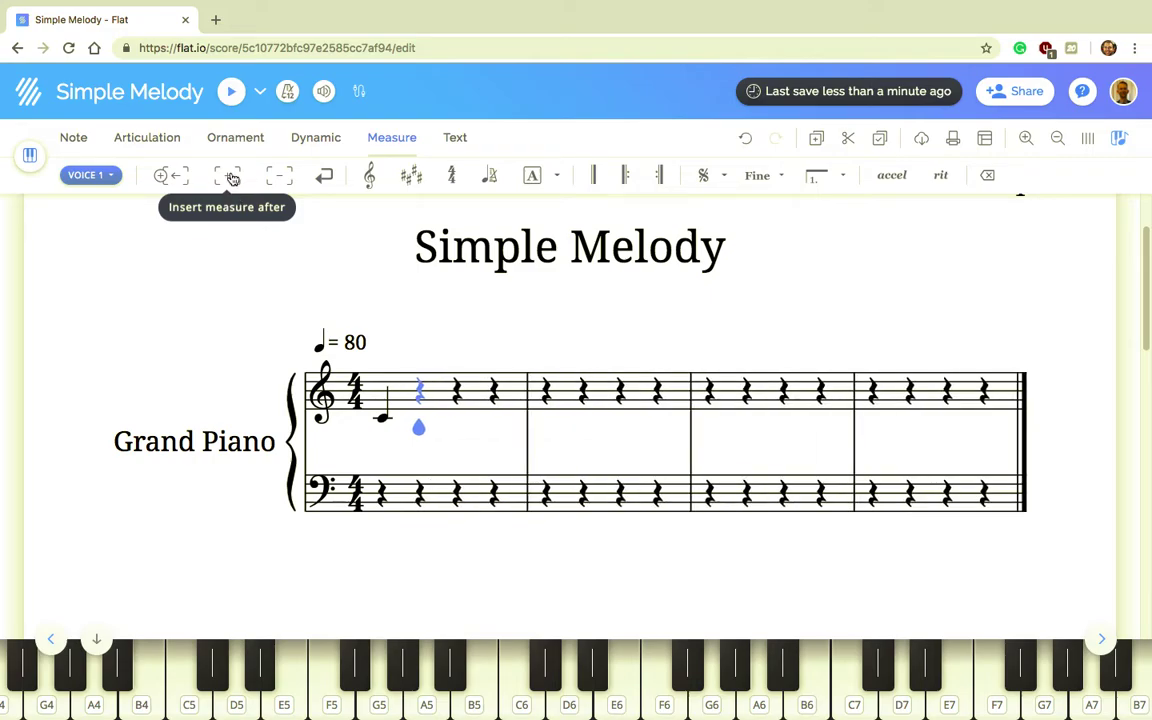
click(231, 177)
click(231, 177)
click(231, 177)
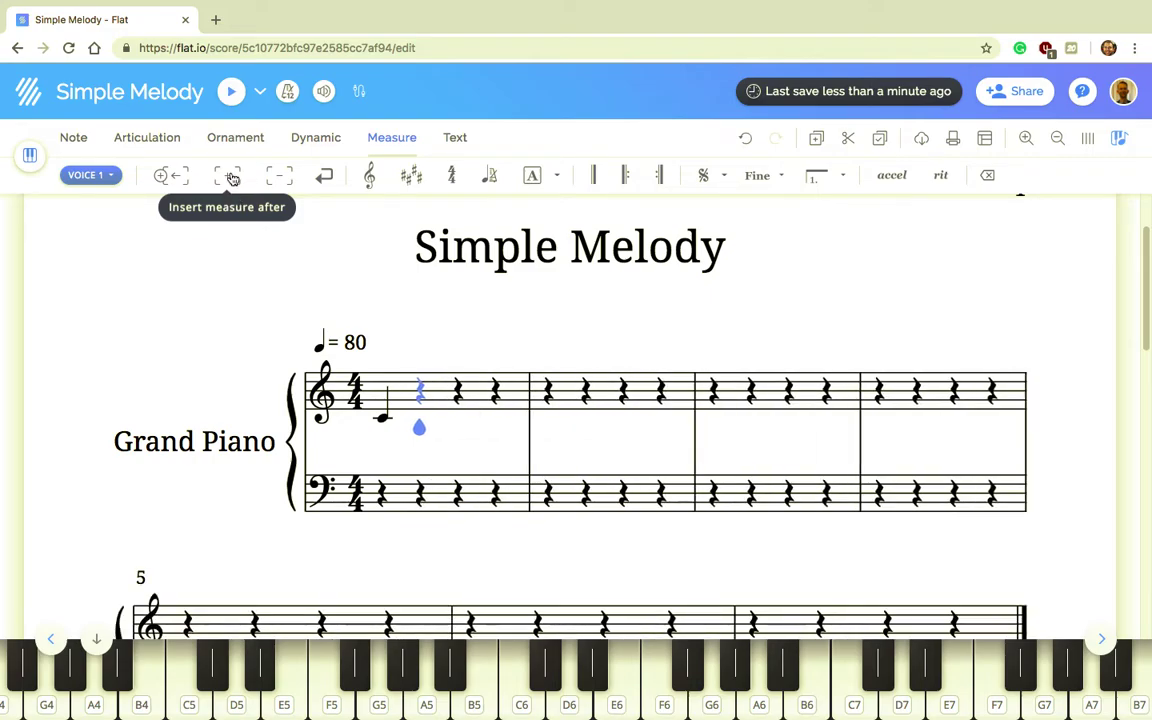
click(231, 177)
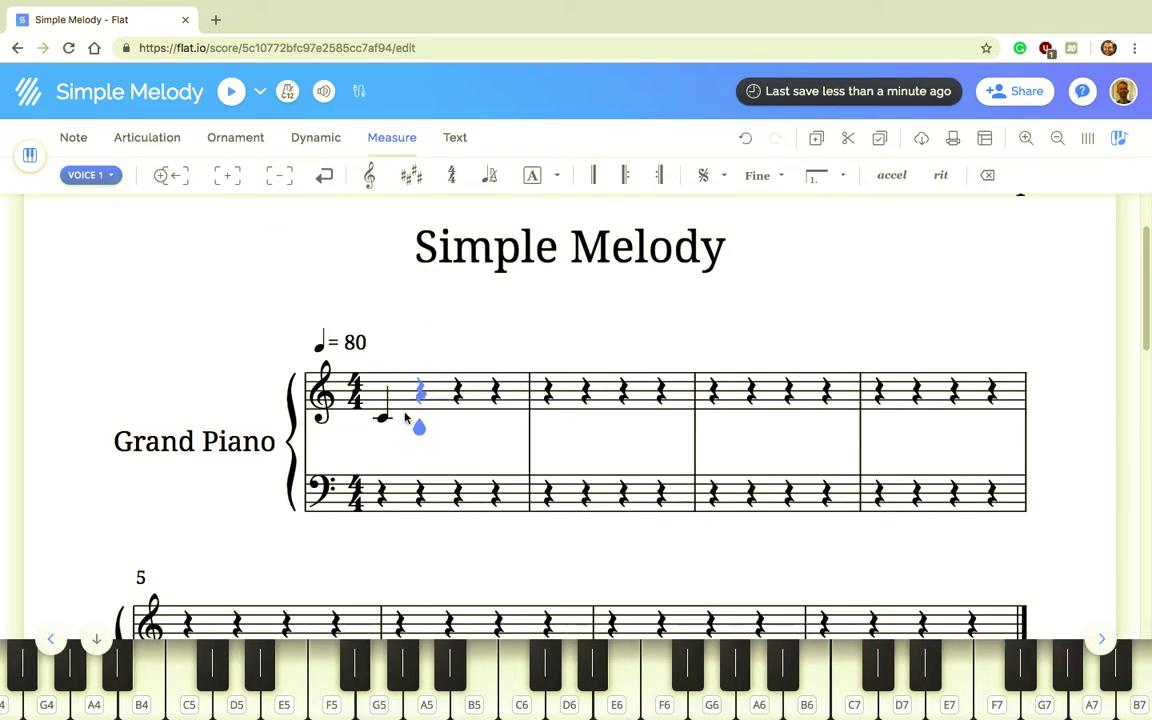
Step: Stack D4 and E4 onto the quarter-note middle C on the first beat, and undo both additions
click(74, 138)
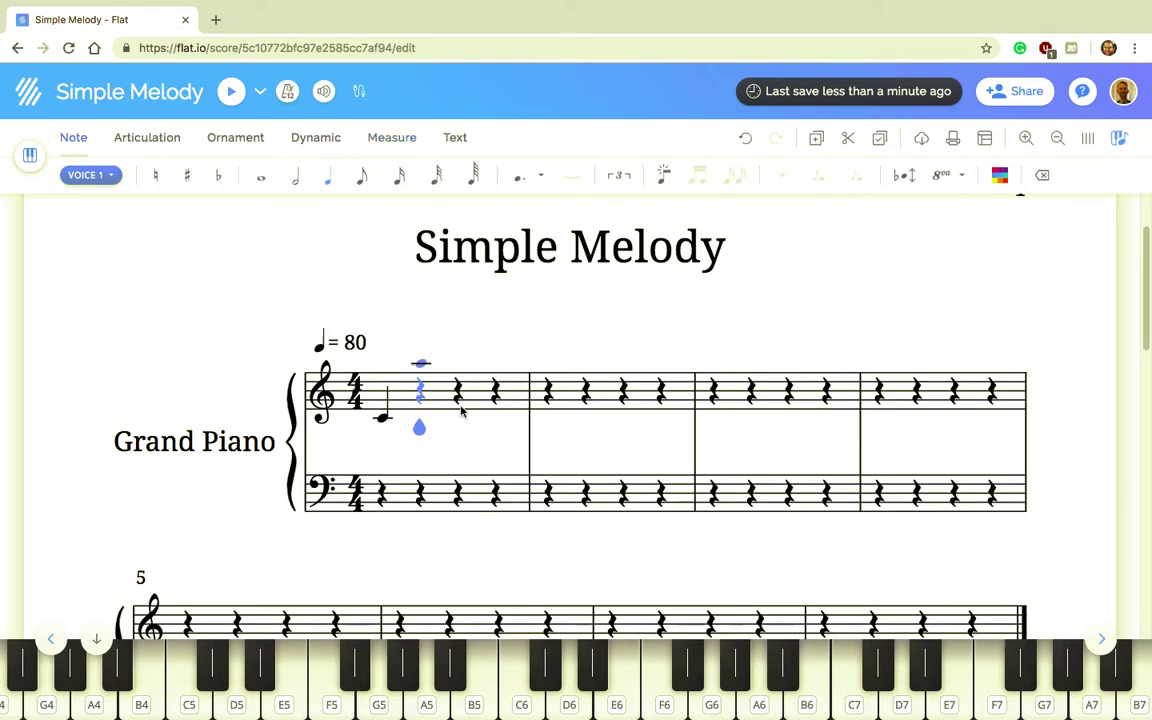
click(385, 421)
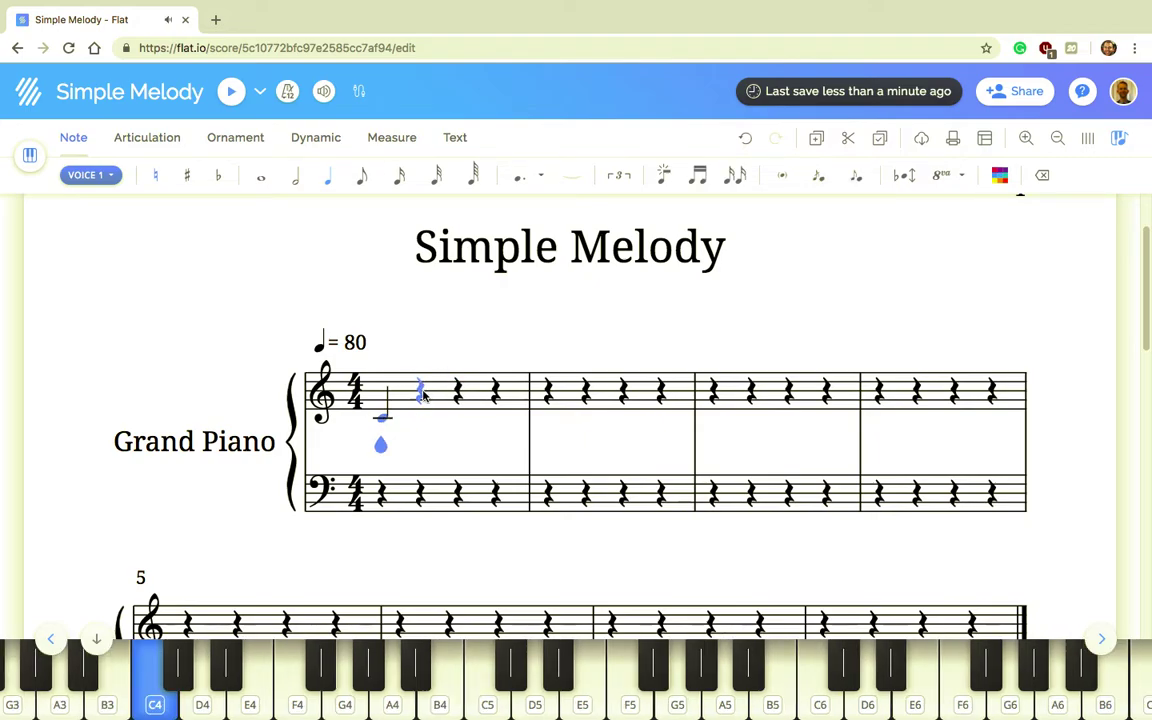
click(202, 708)
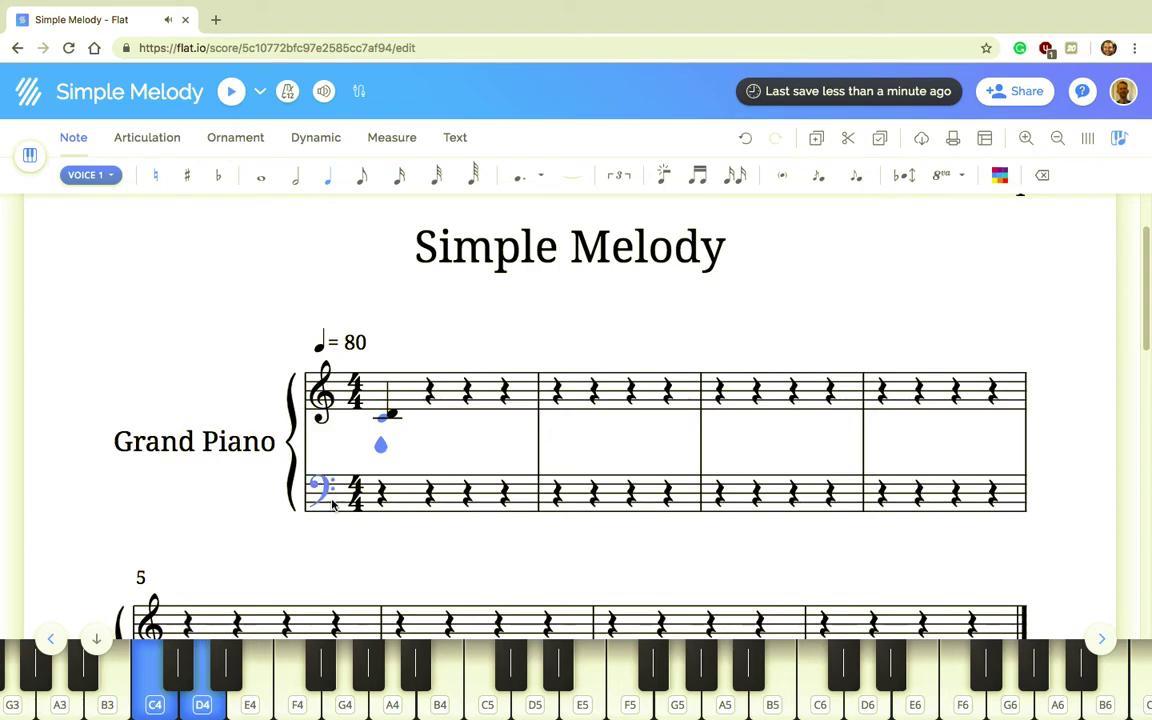
click(250, 708)
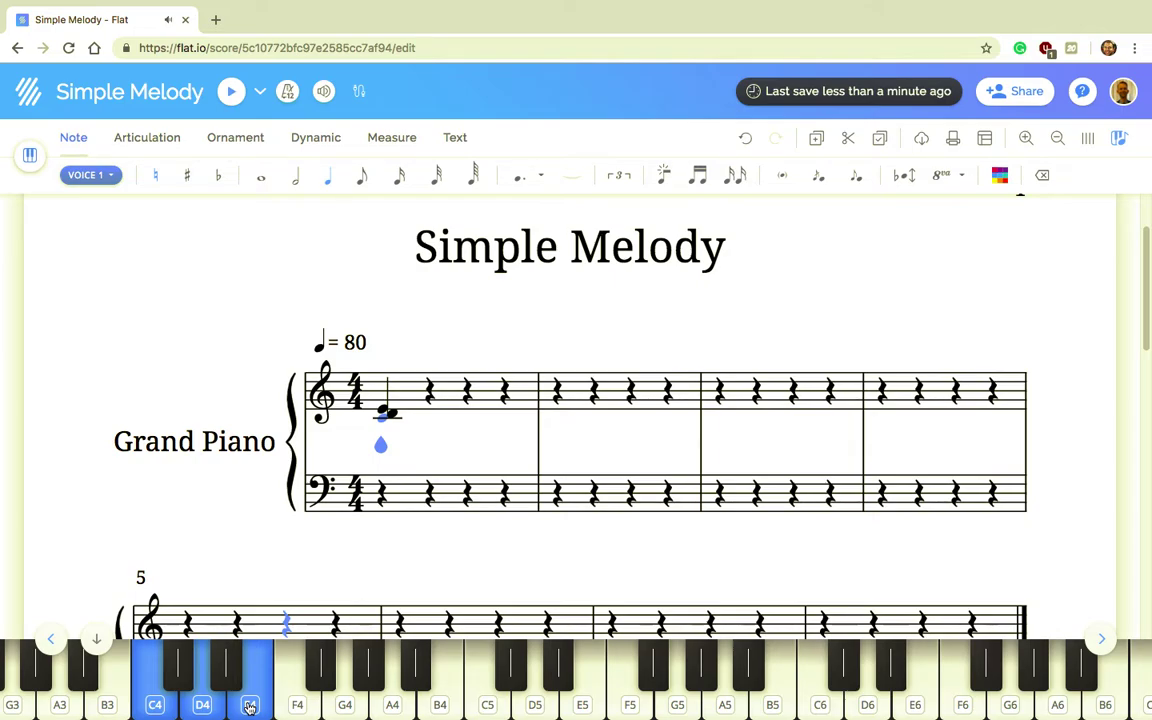
key(ctrl+z)
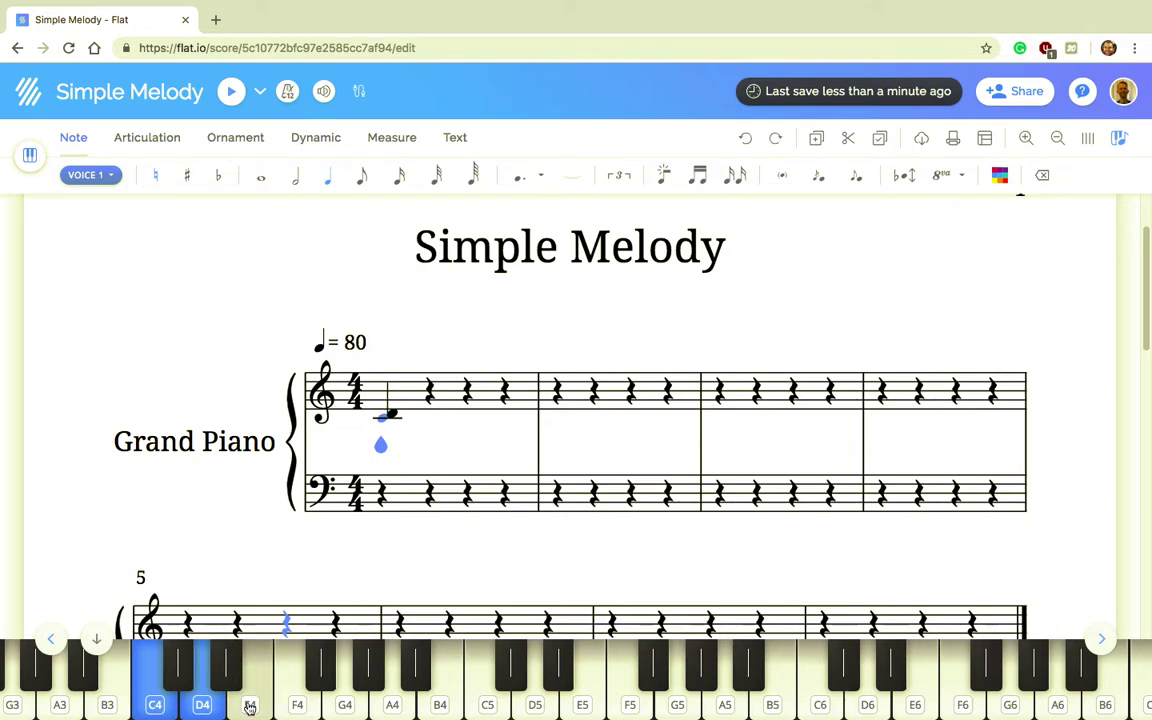
key(ctrl+z)
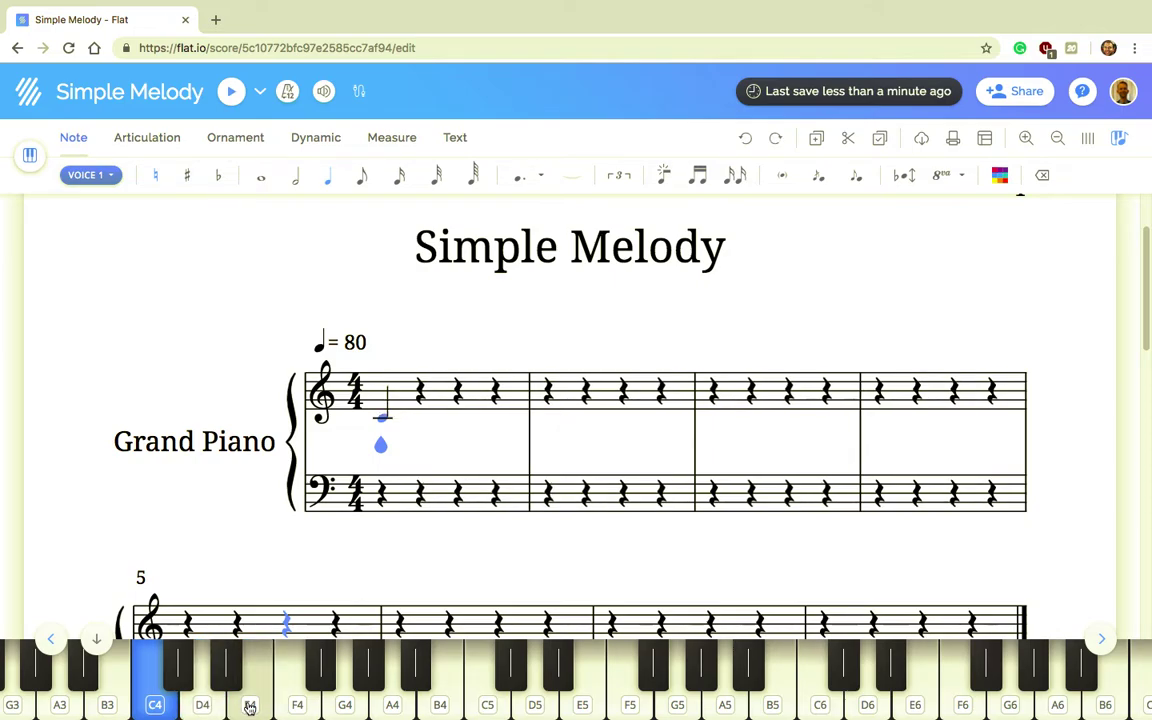
Step: Stack B4, F-sharp 4 and D-sharp 5 onto the first-beat middle C, and undo the added chord notes
click(454, 708)
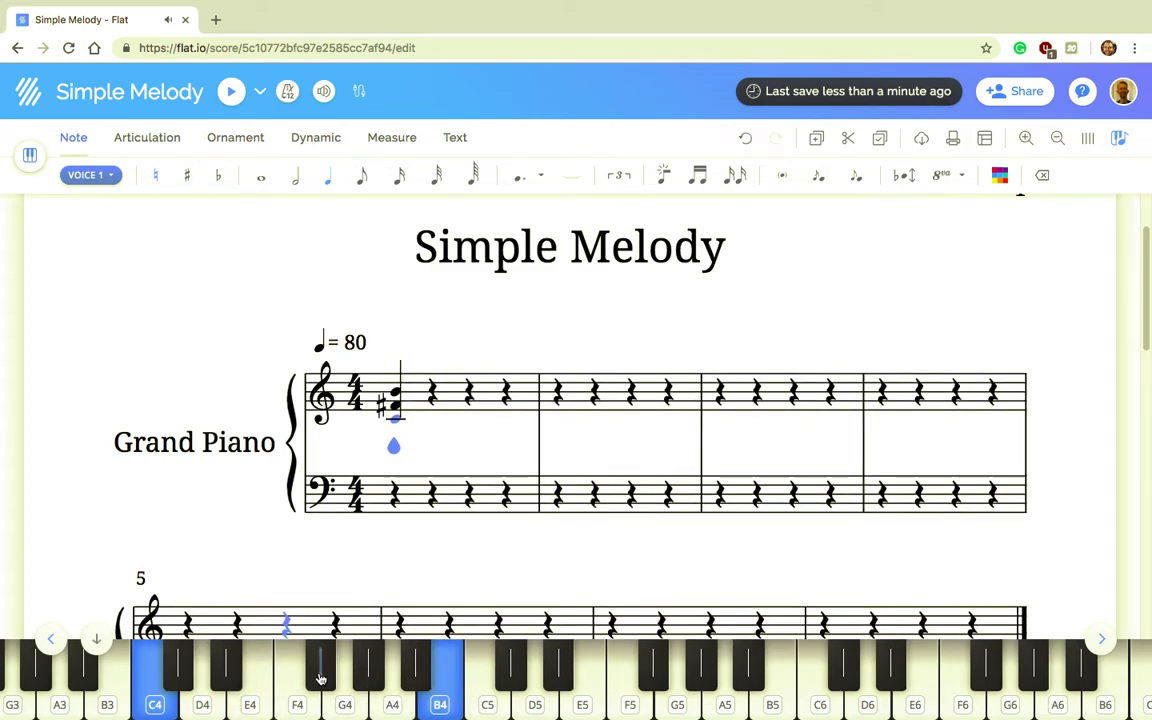
click(547, 686)
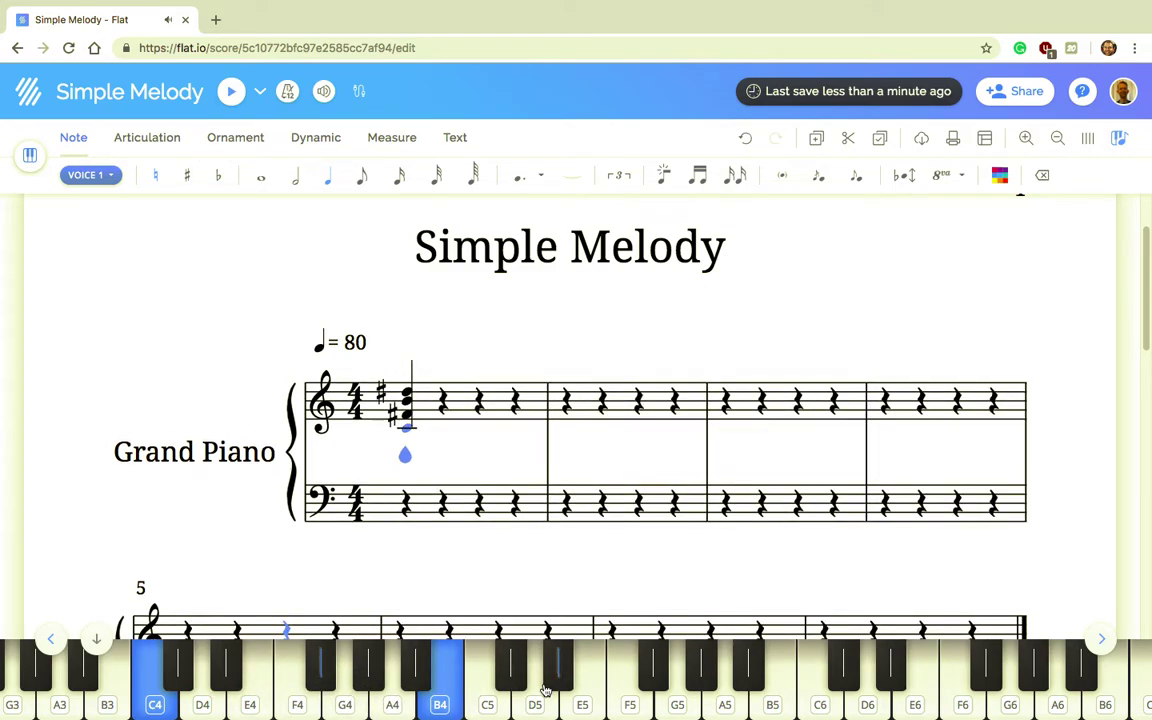
key(ctrl+z)
key(ctrl+z)
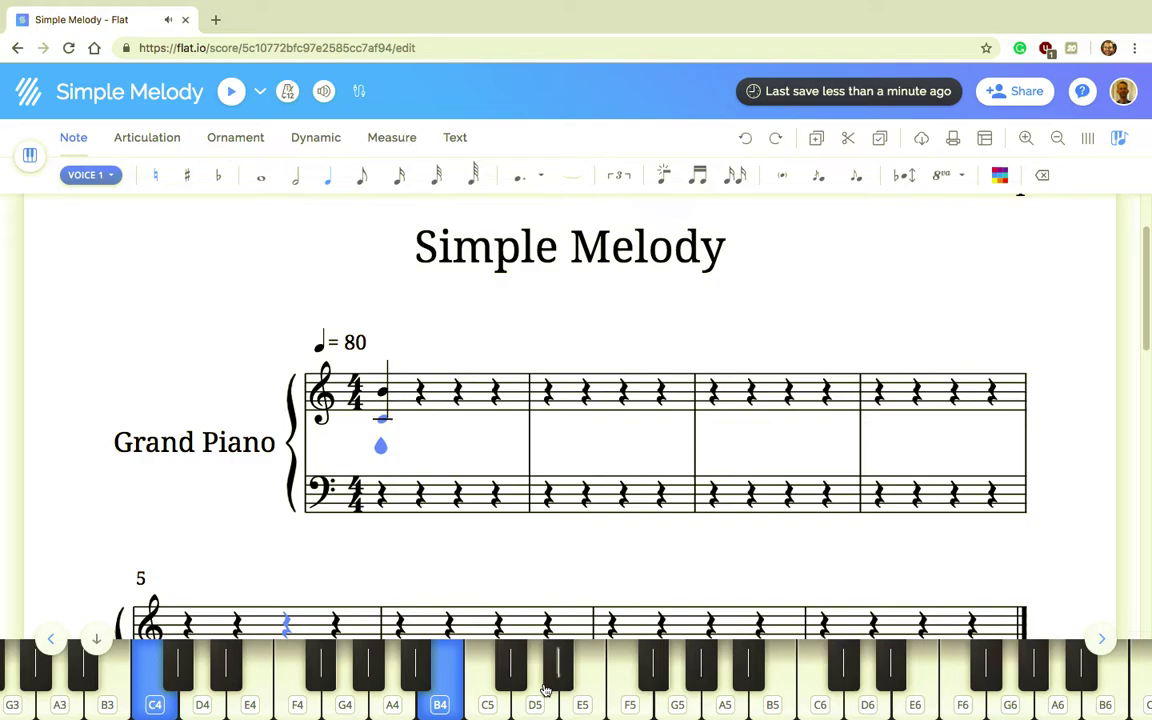
Step: Enter quarter notes E4, G4 and F4 on beats two to four of the treble staff's first measure
click(420, 396)
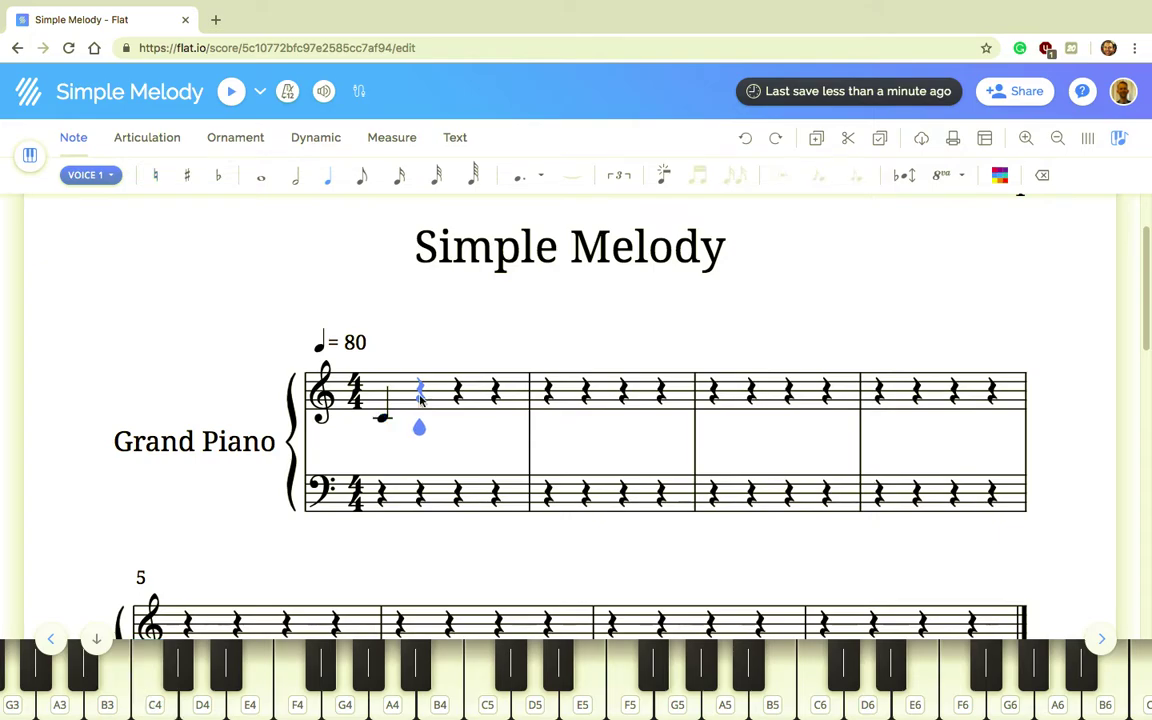
click(255, 702)
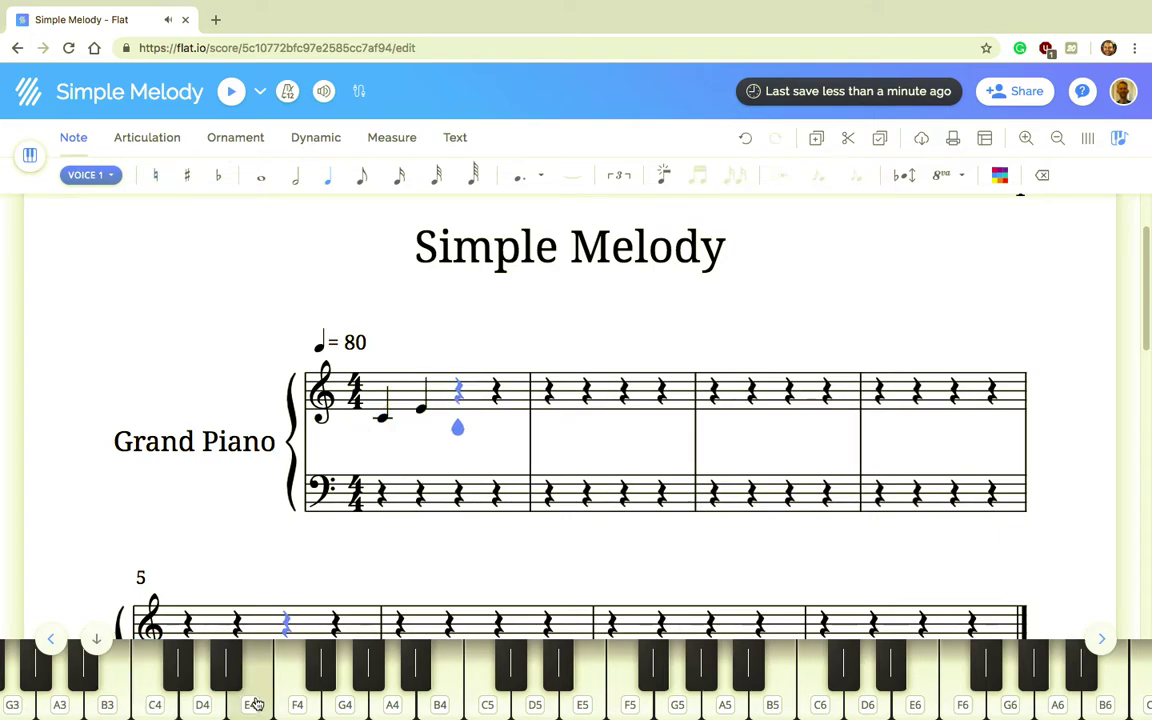
click(342, 702)
click(305, 704)
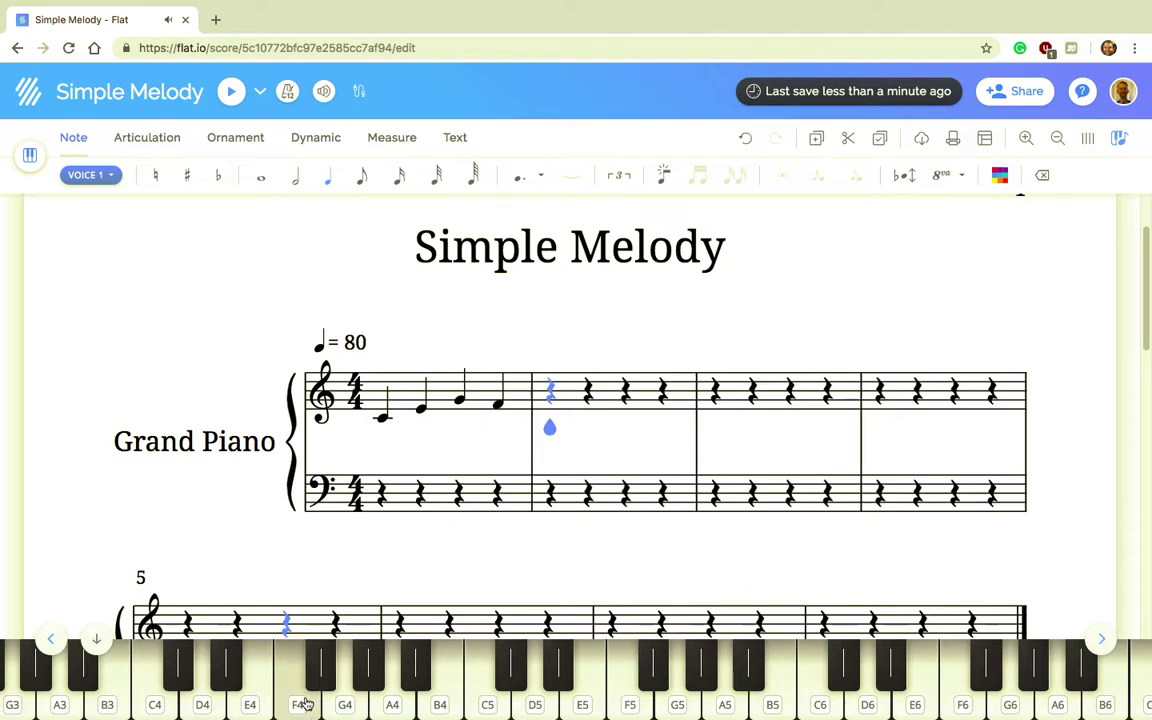
Step: Fill the second treble measure with quarter notes B4, C5, D5 and E5
click(442, 705)
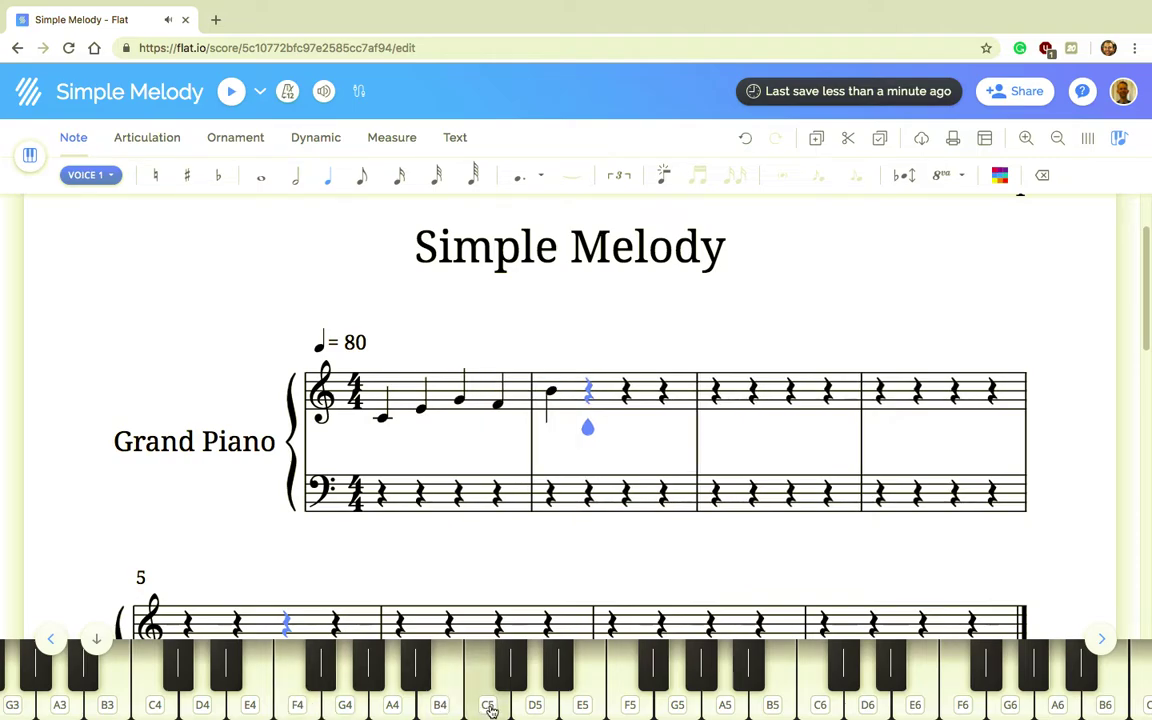
click(490, 708)
click(535, 708)
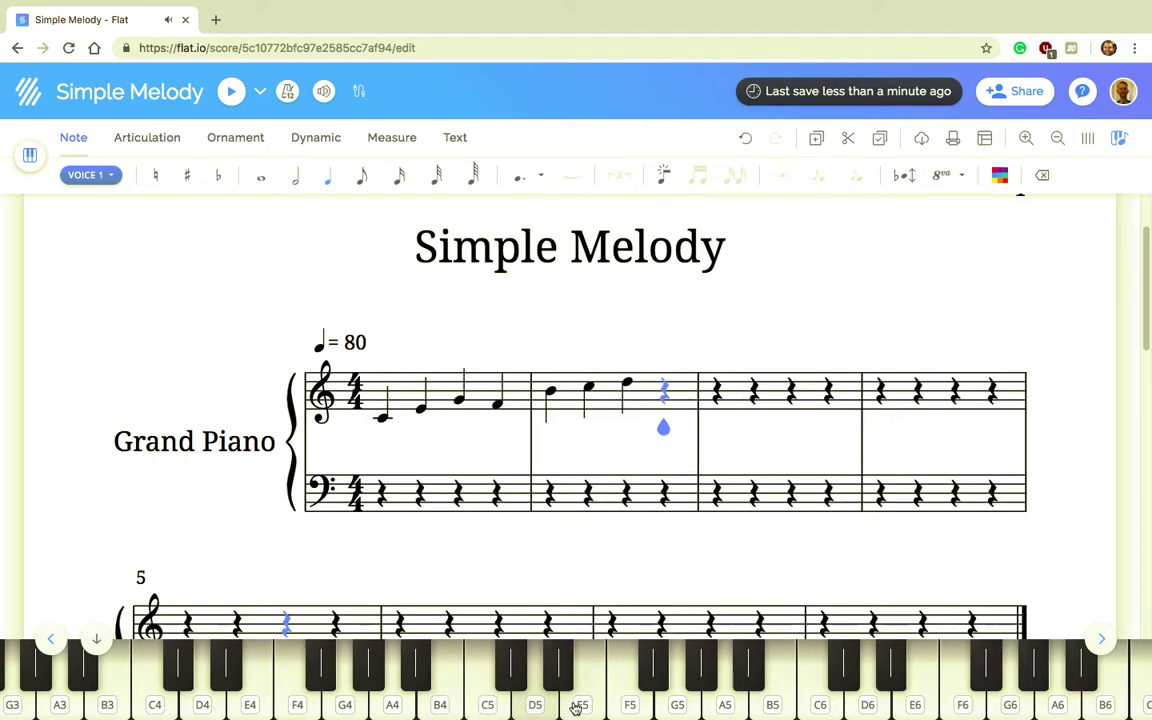
click(577, 708)
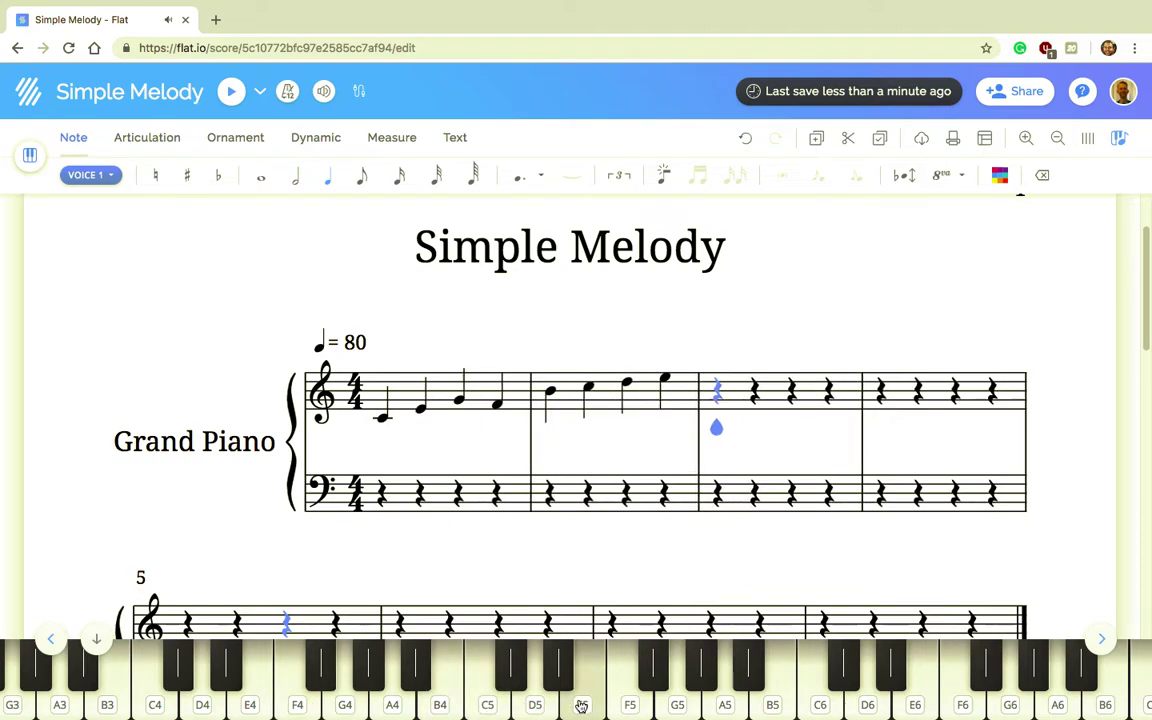
Step: Enter a quarter-note B3 on the third treble measure's first beat, and switch the note duration to eighth
click(110, 712)
key(Home)
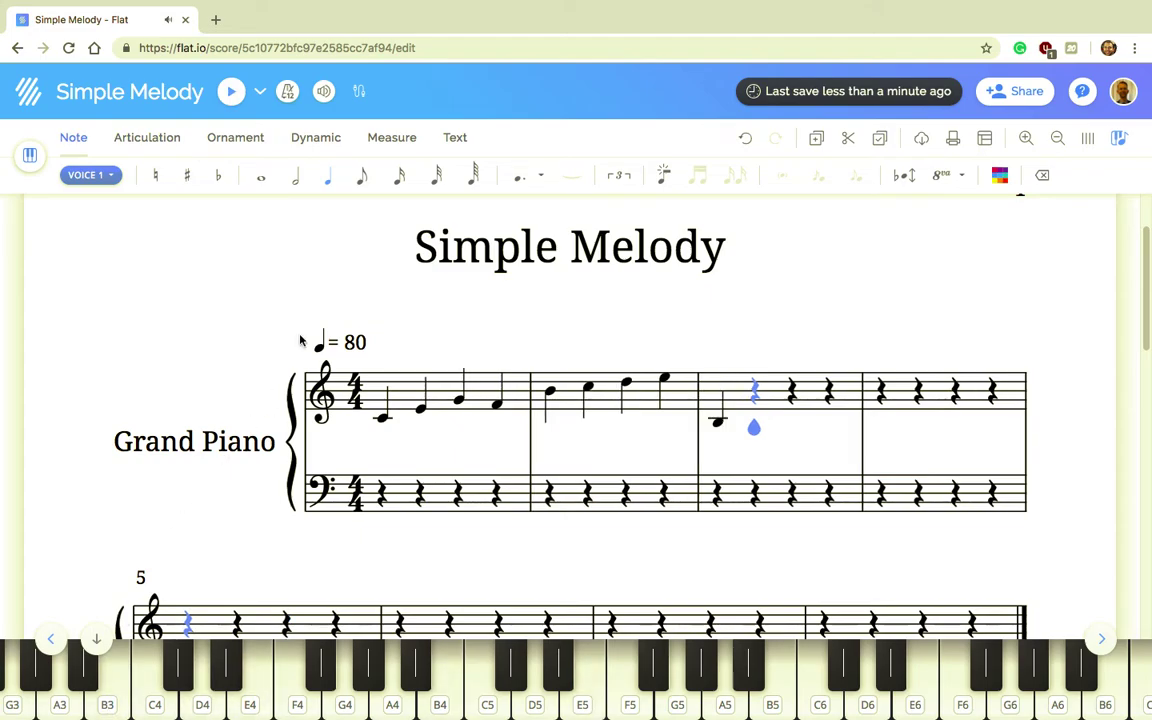
key(ctrl+Home)
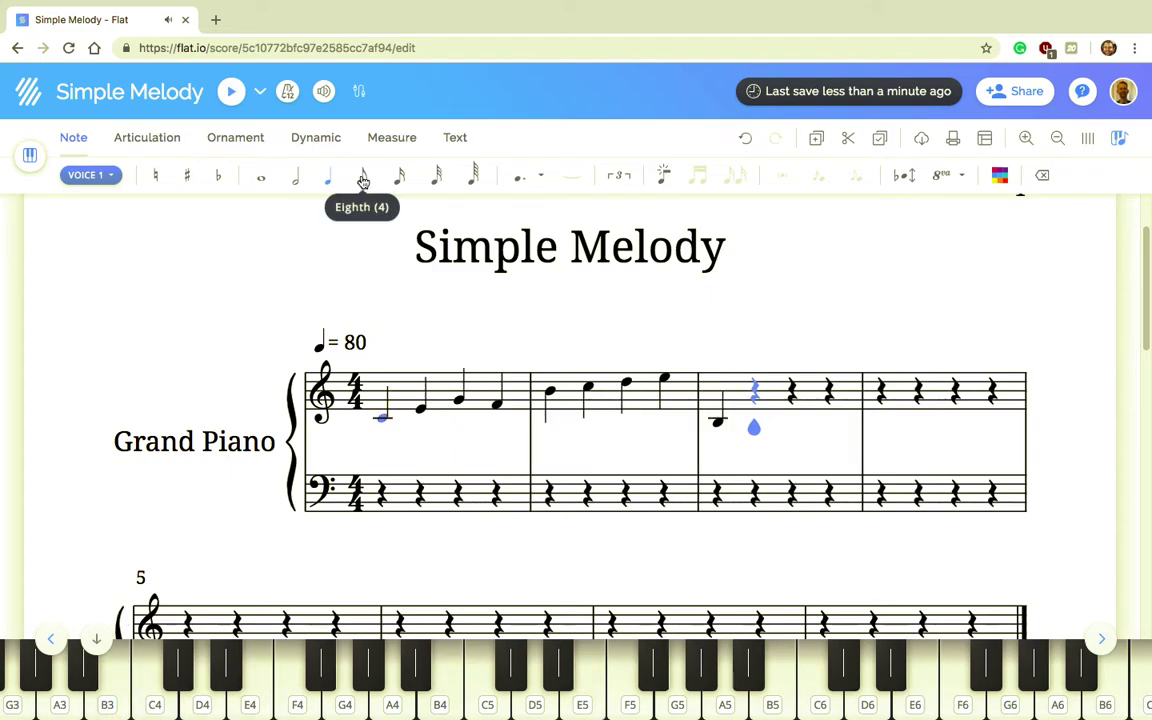
click(363, 178)
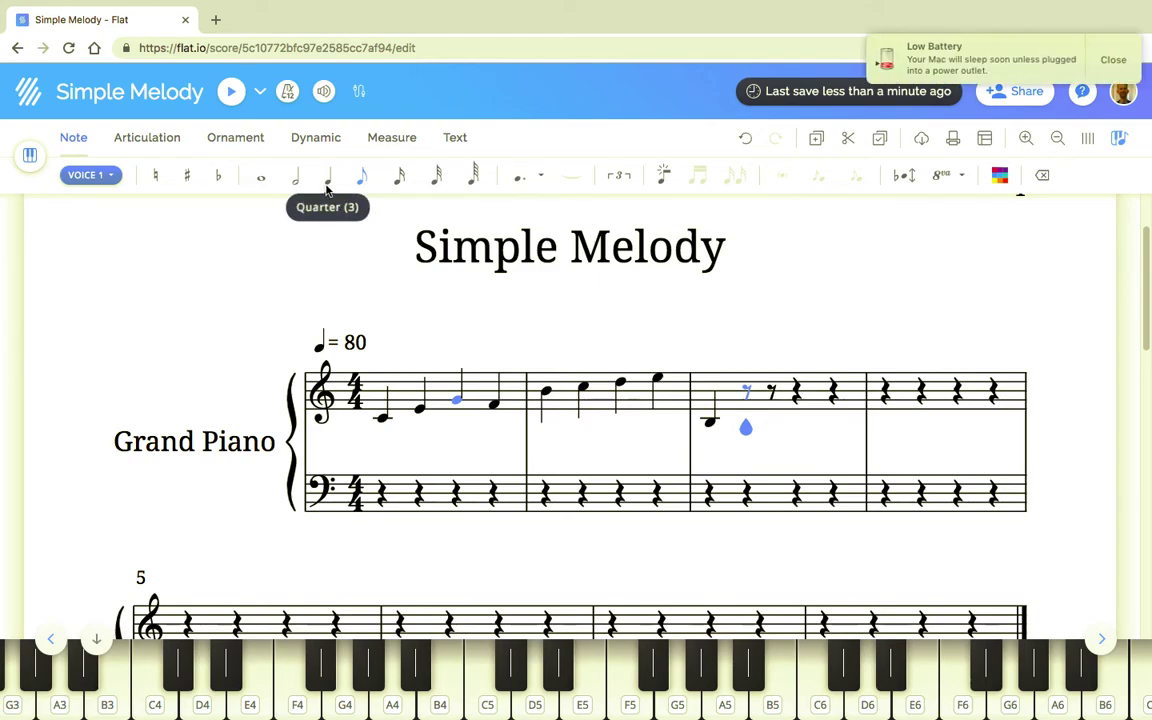
click(1119, 57)
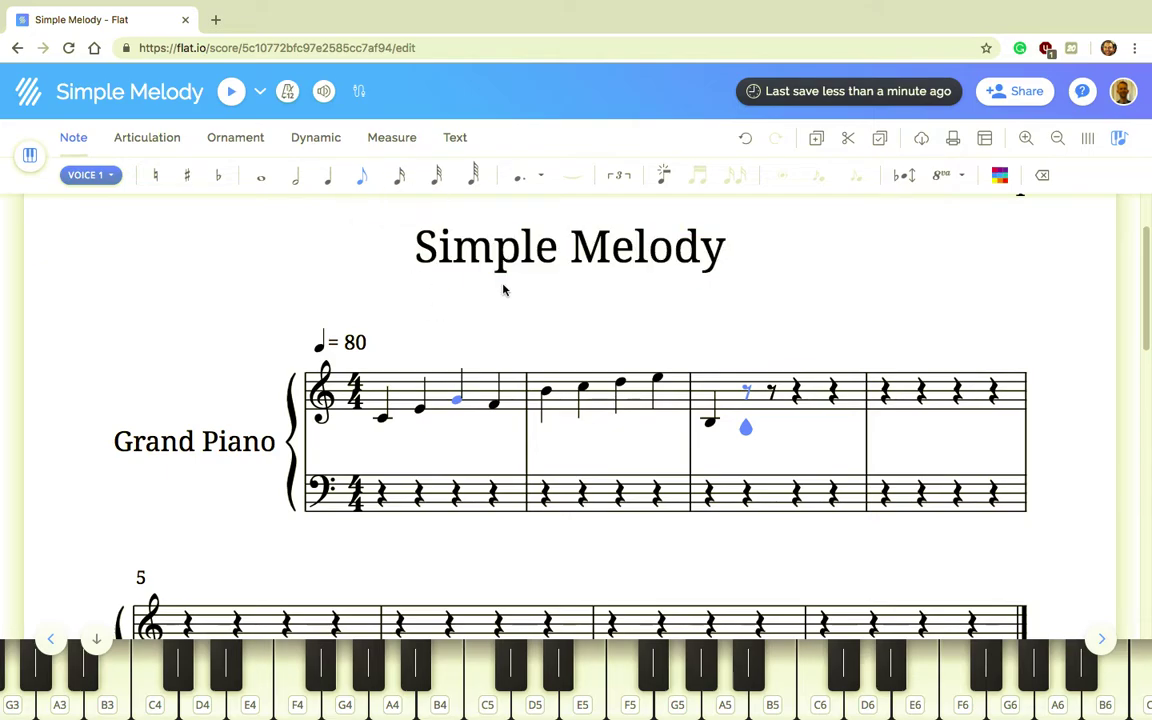
click(186, 622)
click(751, 468)
click(620, 384)
click(381, 492)
click(657, 490)
click(548, 622)
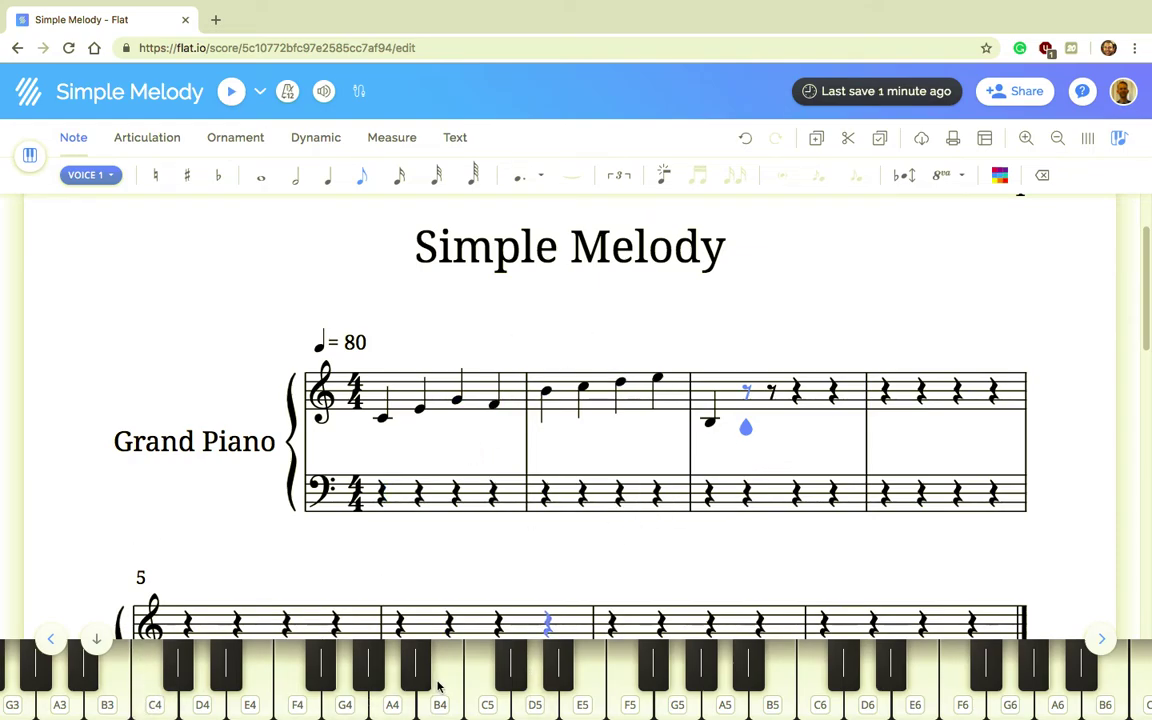
Step: Complete the third treble measure with eighth notes D5, C5, B4, D5, D4 and A4
click(548, 708)
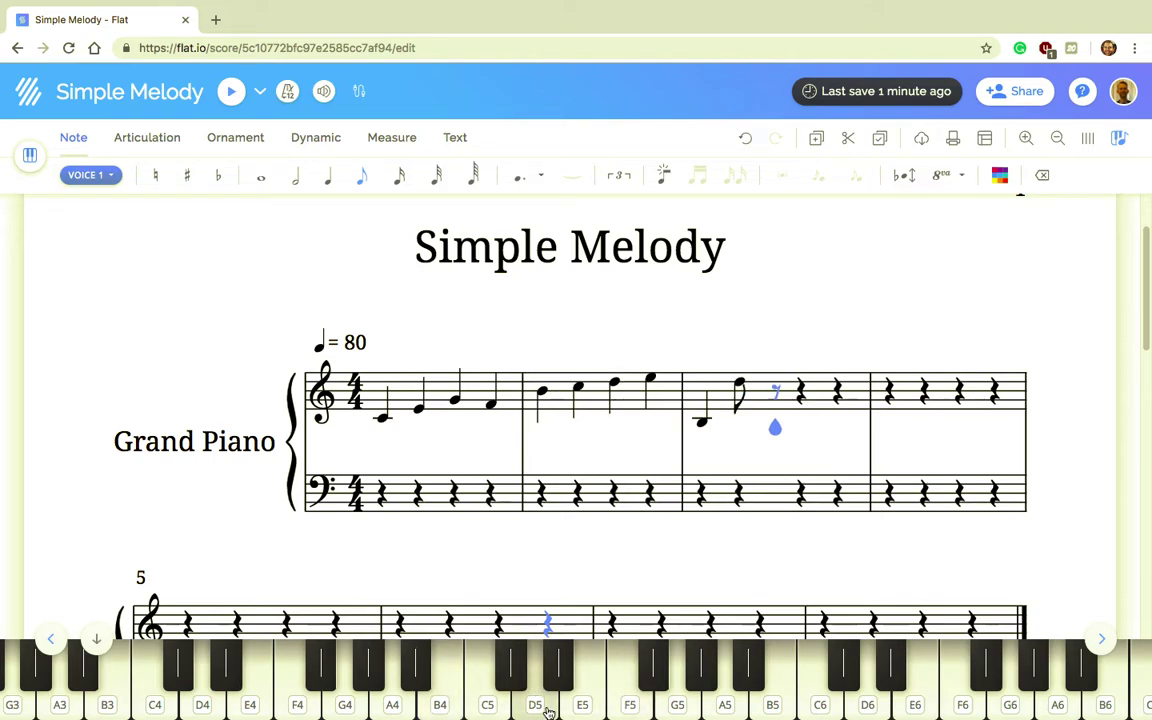
click(487, 703)
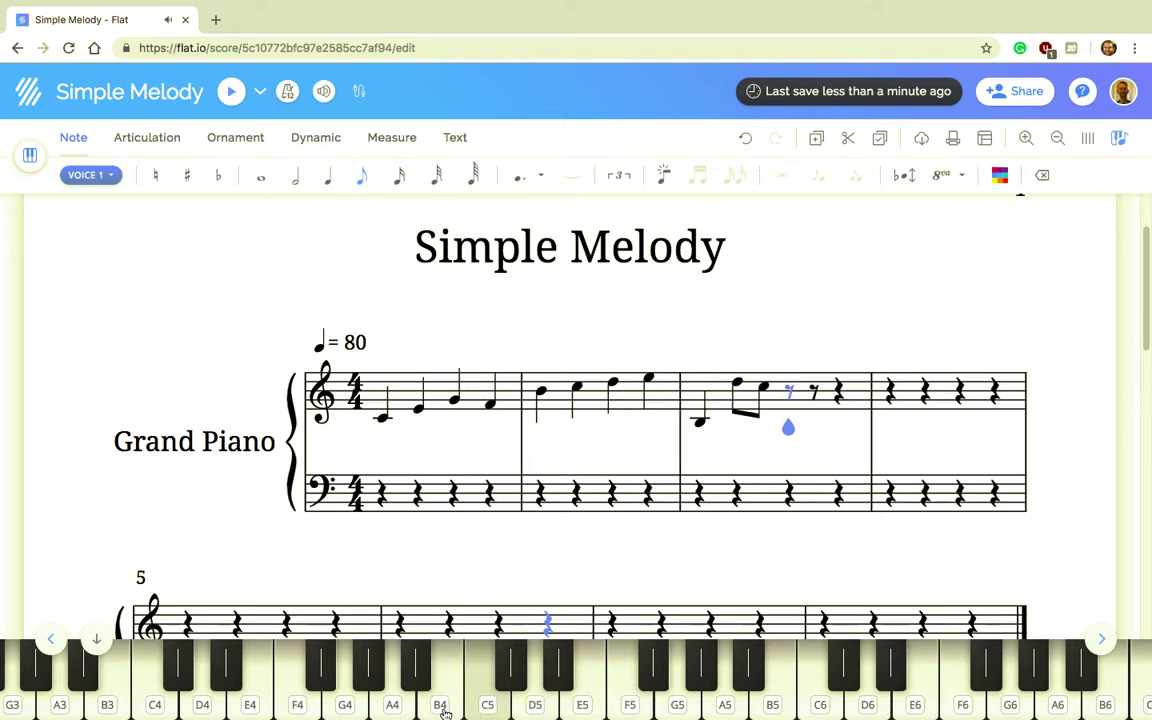
click(445, 710)
click(537, 707)
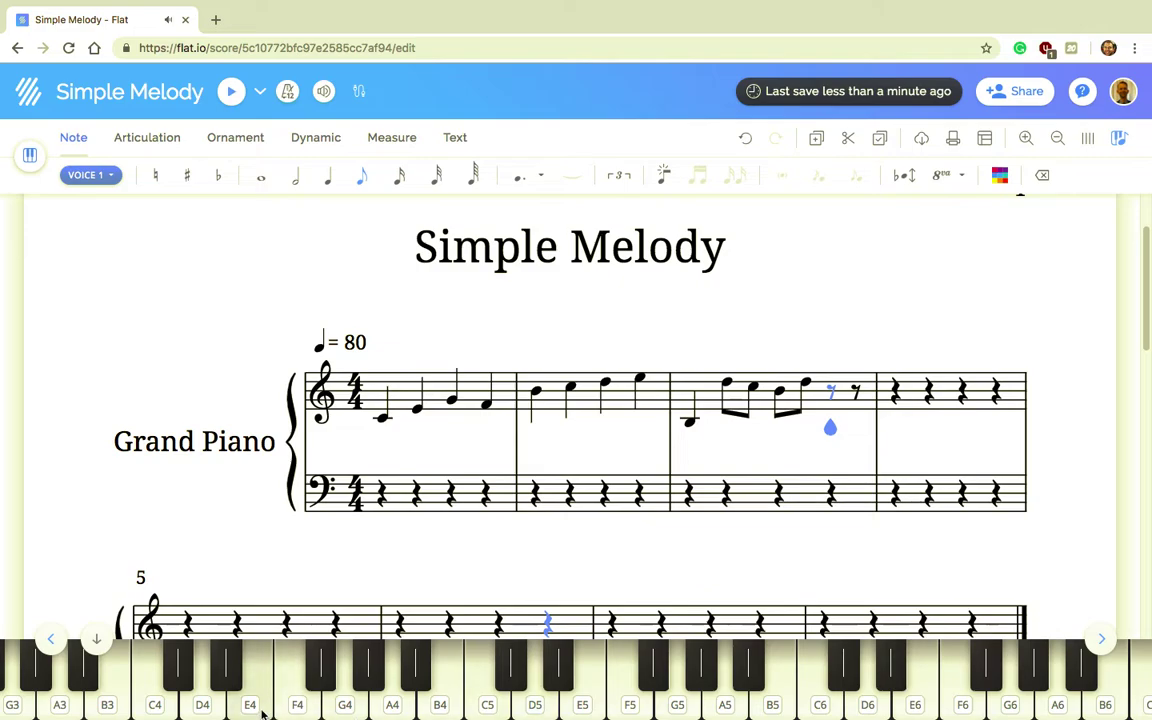
click(215, 702)
click(352, 706)
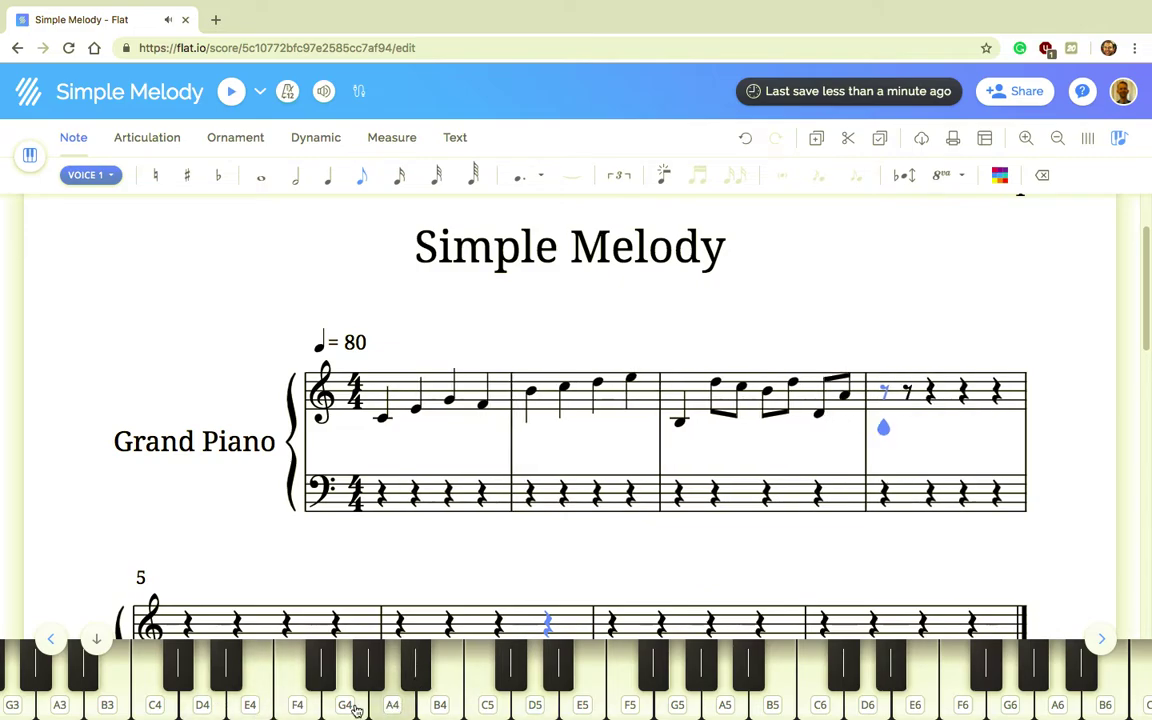
Step: Fill the fourth treble measure with eighth notes G4, F4, B4 and A3, followed by quarter notes D4 and C4
click(353, 706)
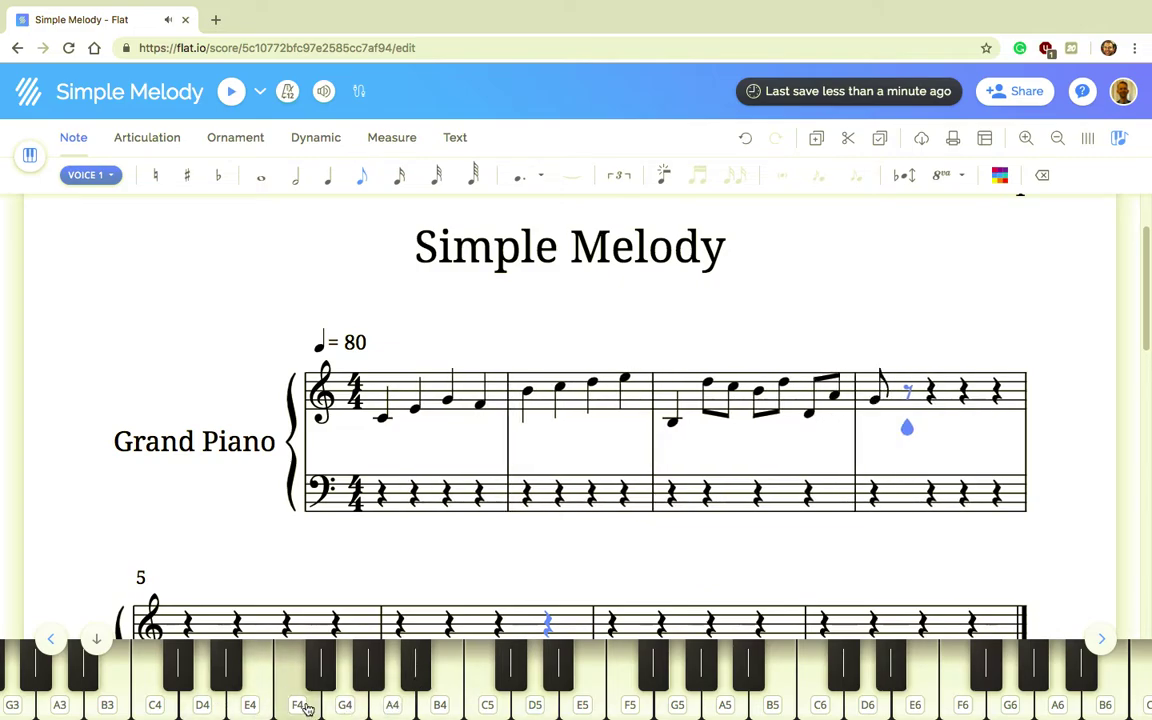
click(305, 706)
click(437, 704)
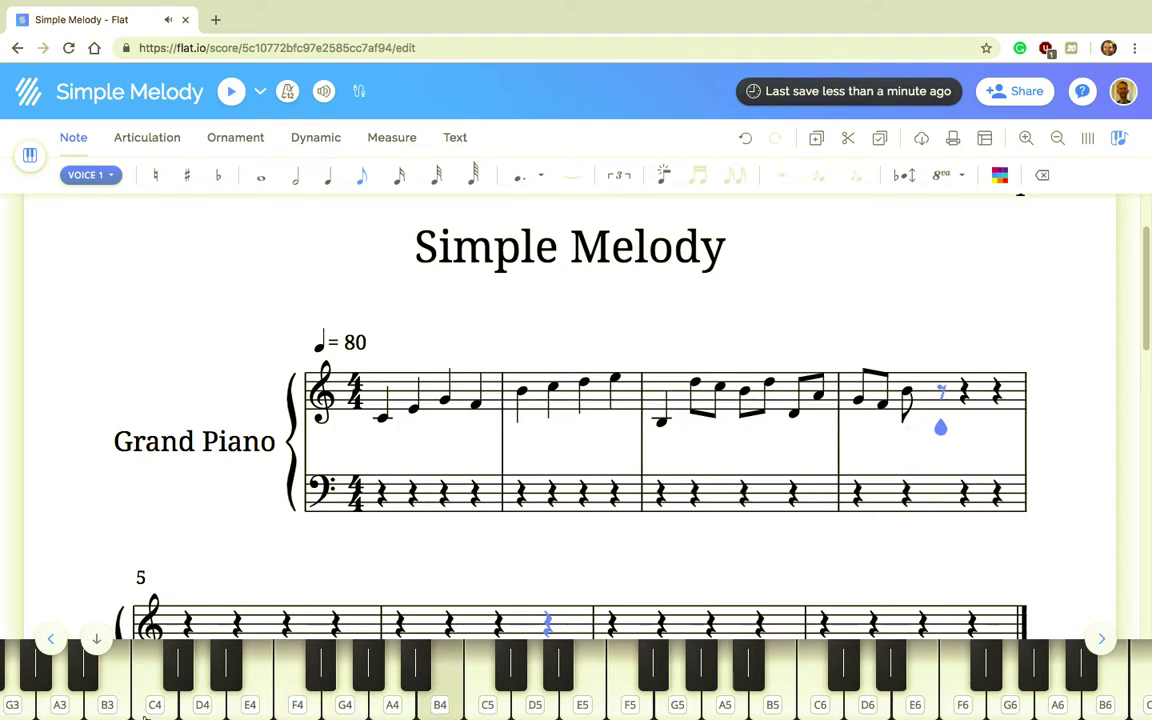
click(61, 705)
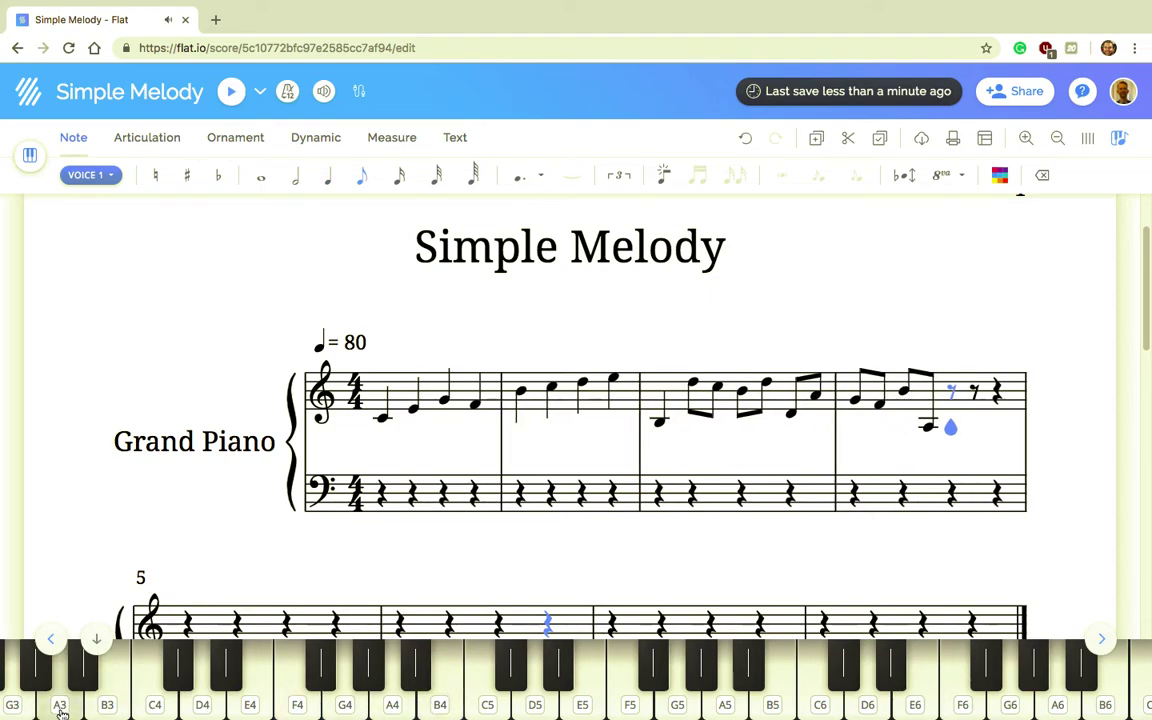
click(328, 175)
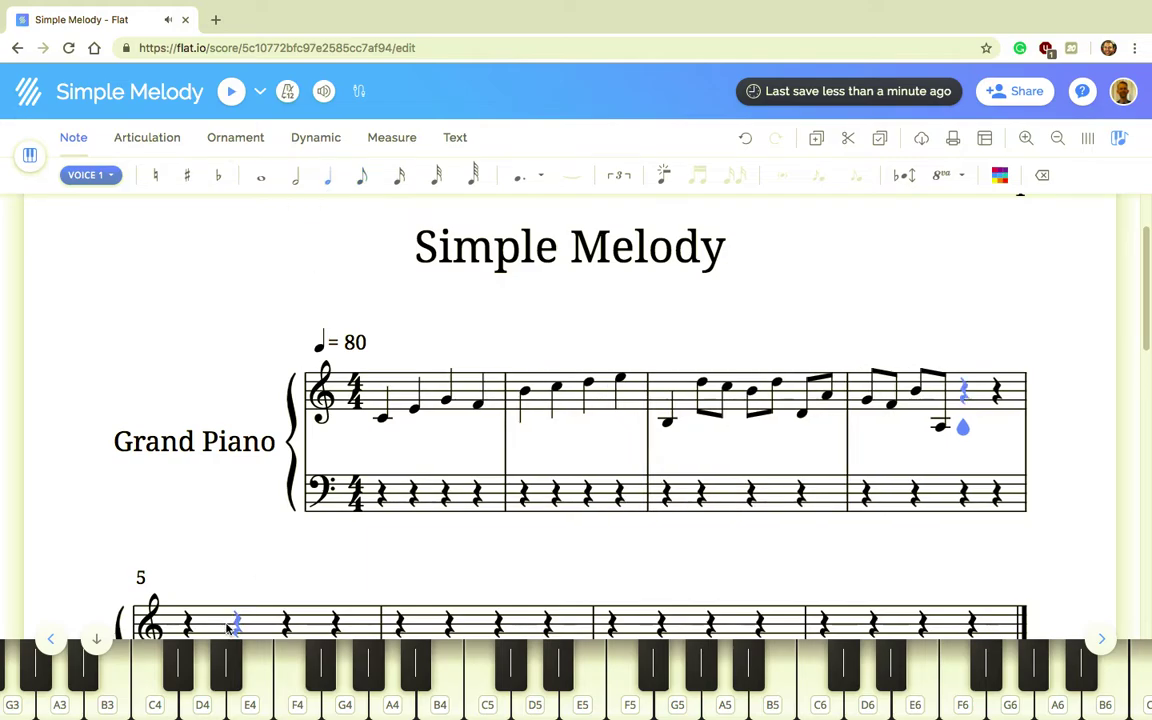
click(203, 705)
click(157, 705)
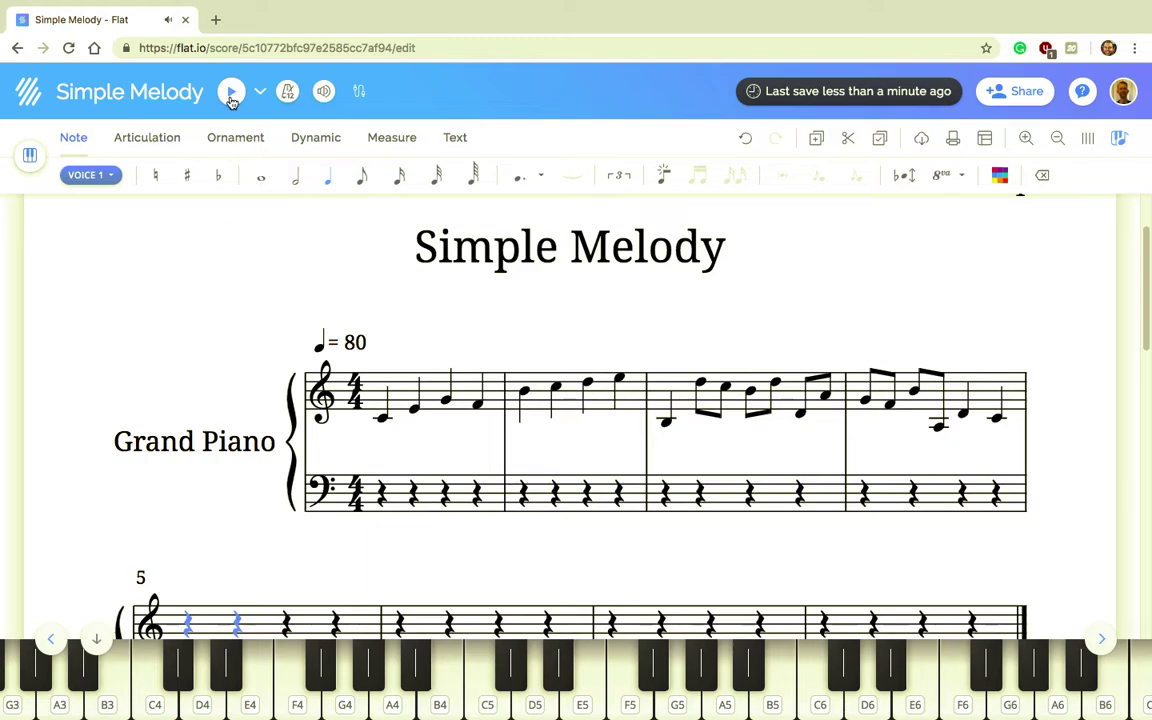
click(367, 432)
scroll(278, 317, down, 2)
scroll(278, 317, up, 2)
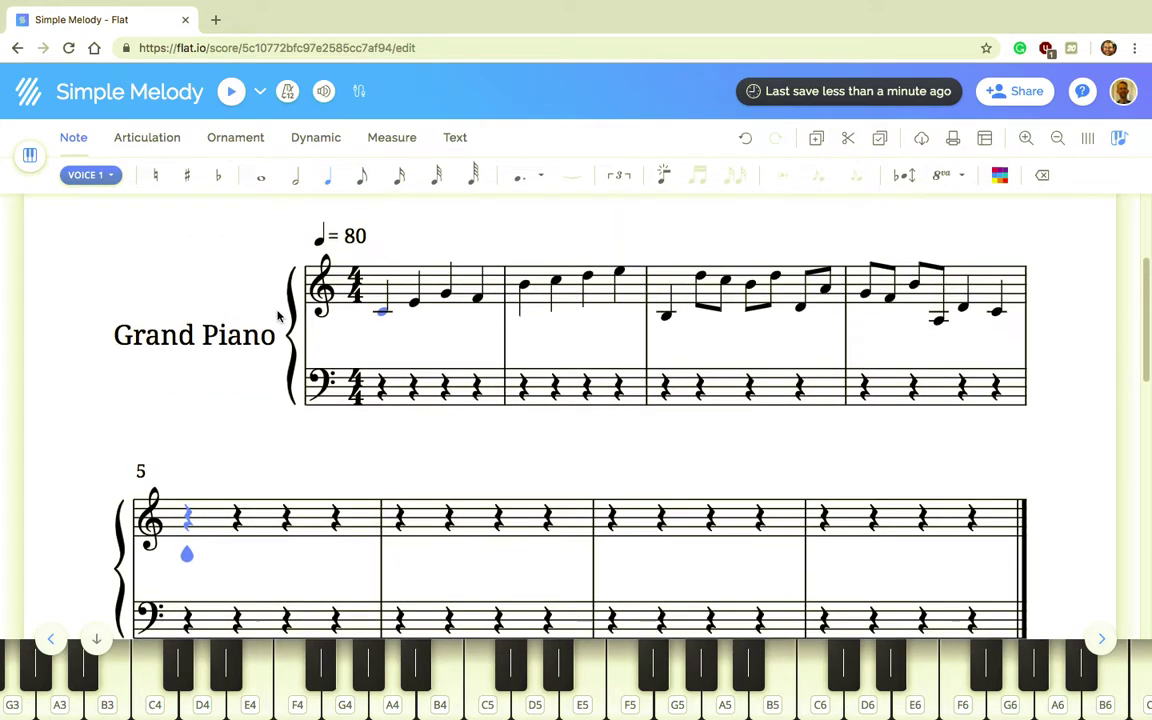
scroll(268, 335, down, 2)
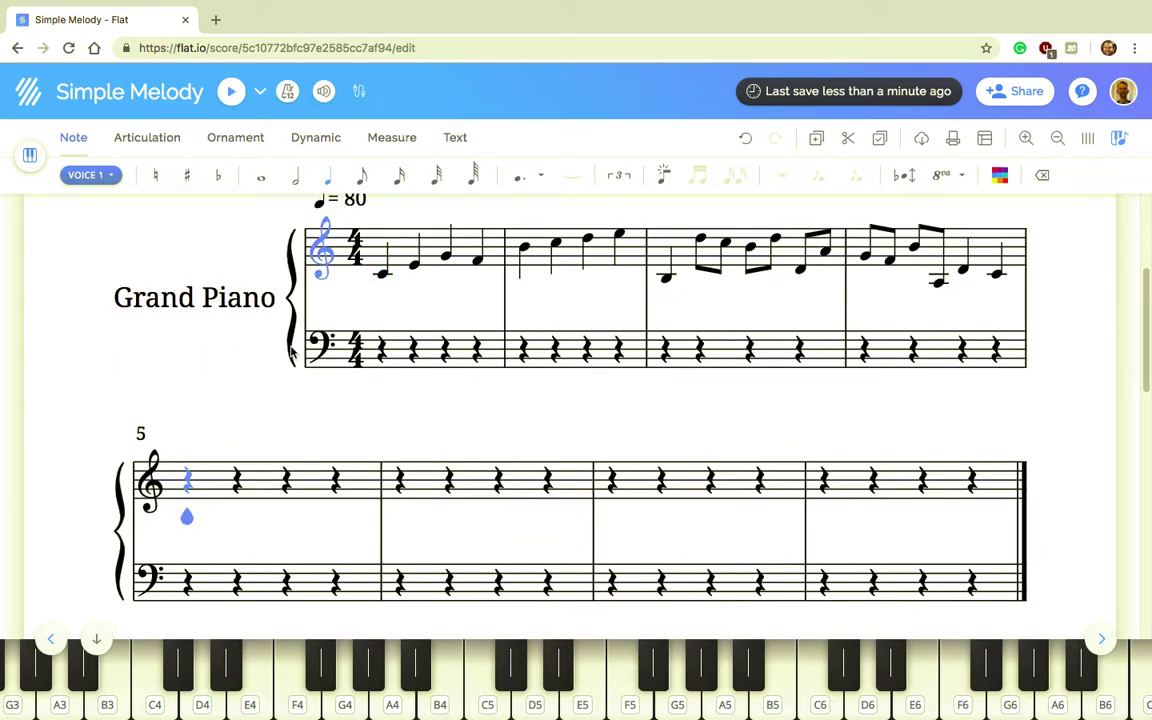
scroll(319, 260, up, 1)
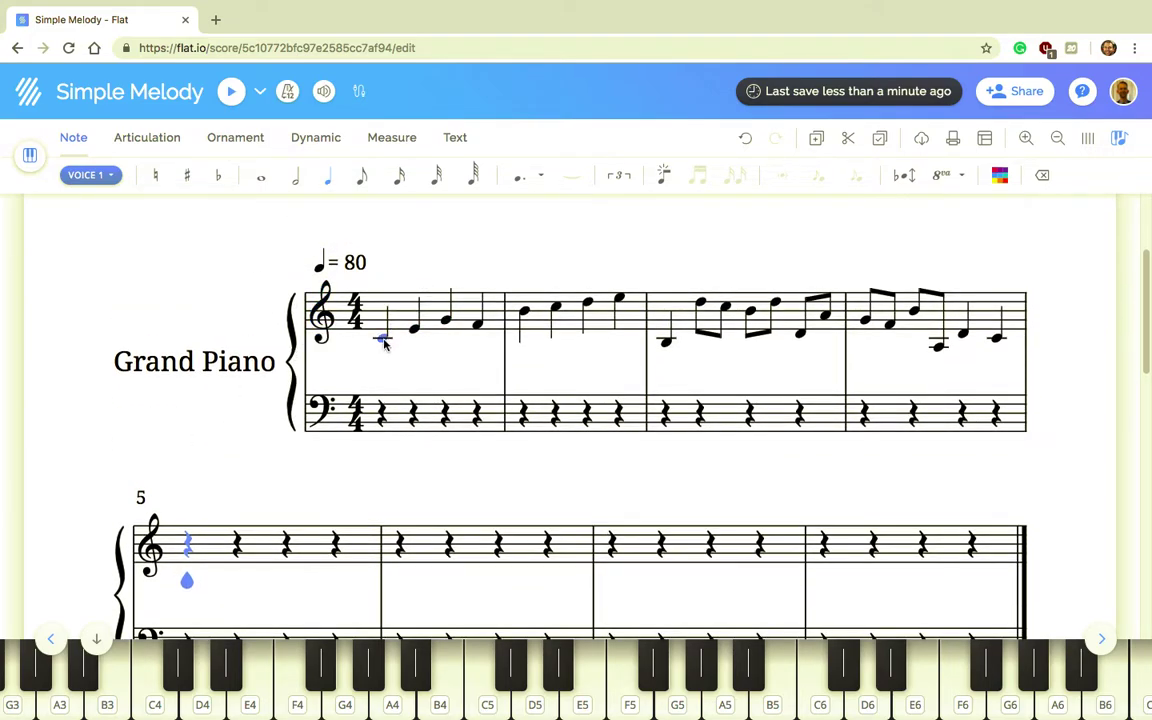
Step: Add a B3 to the middle C on the first beat of the treble staff's first measure
click(384, 341)
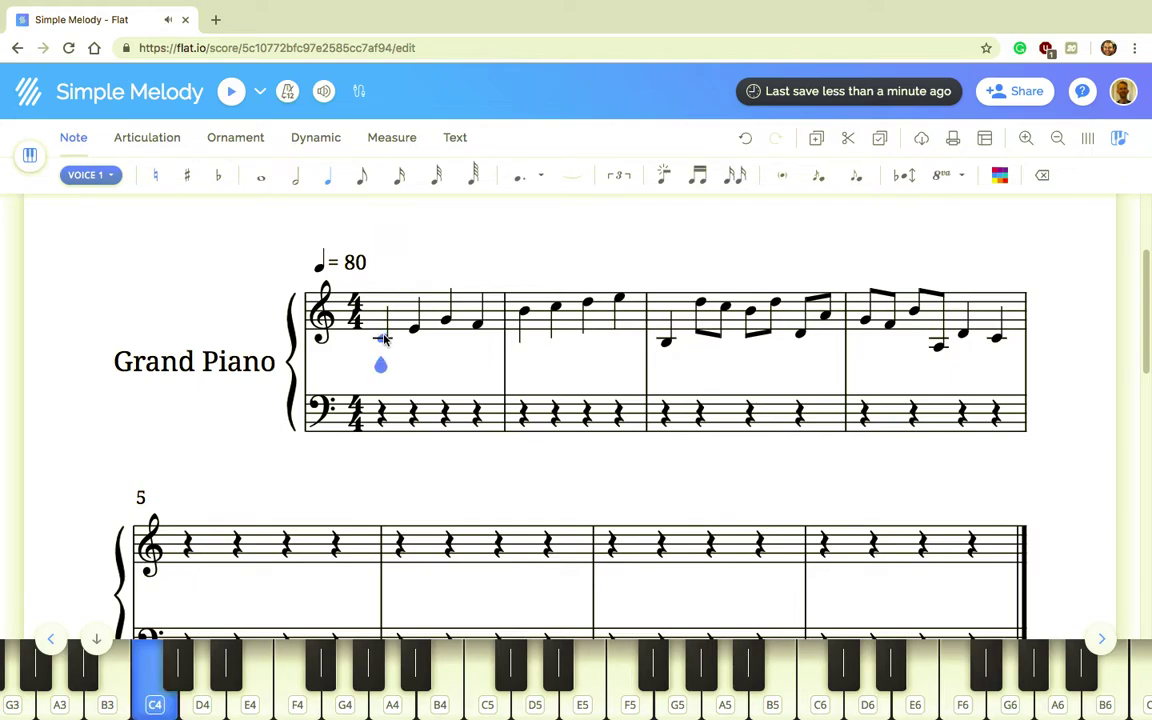
key(Right)
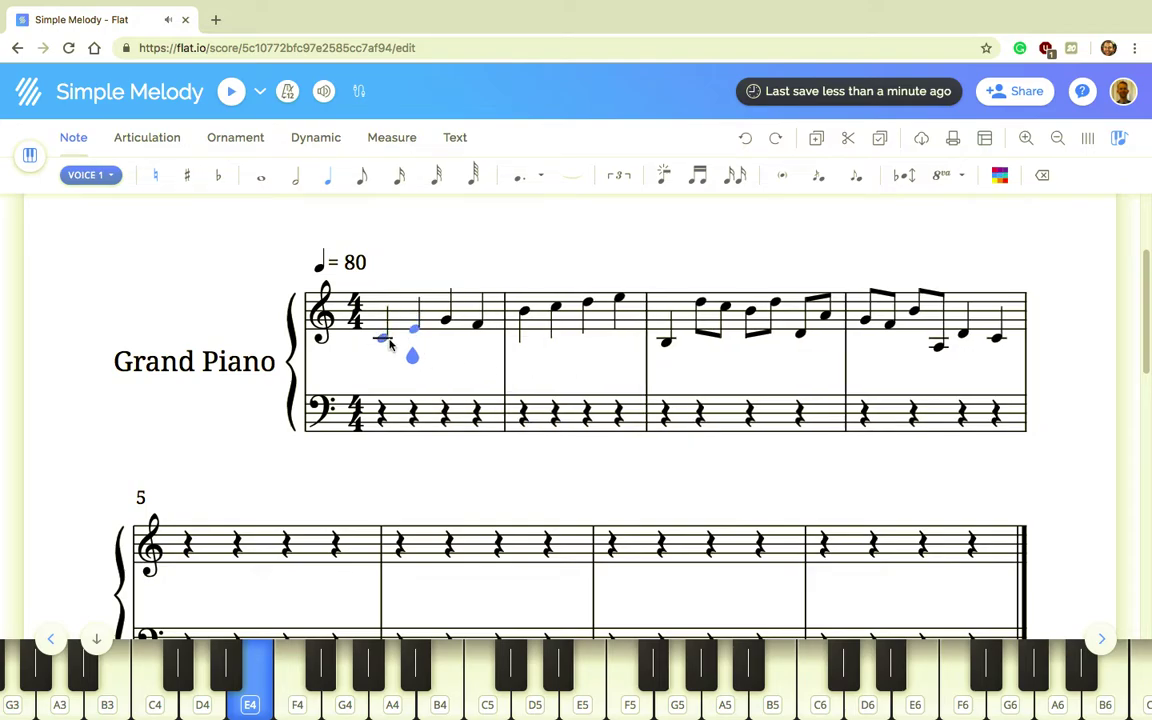
click(390, 346)
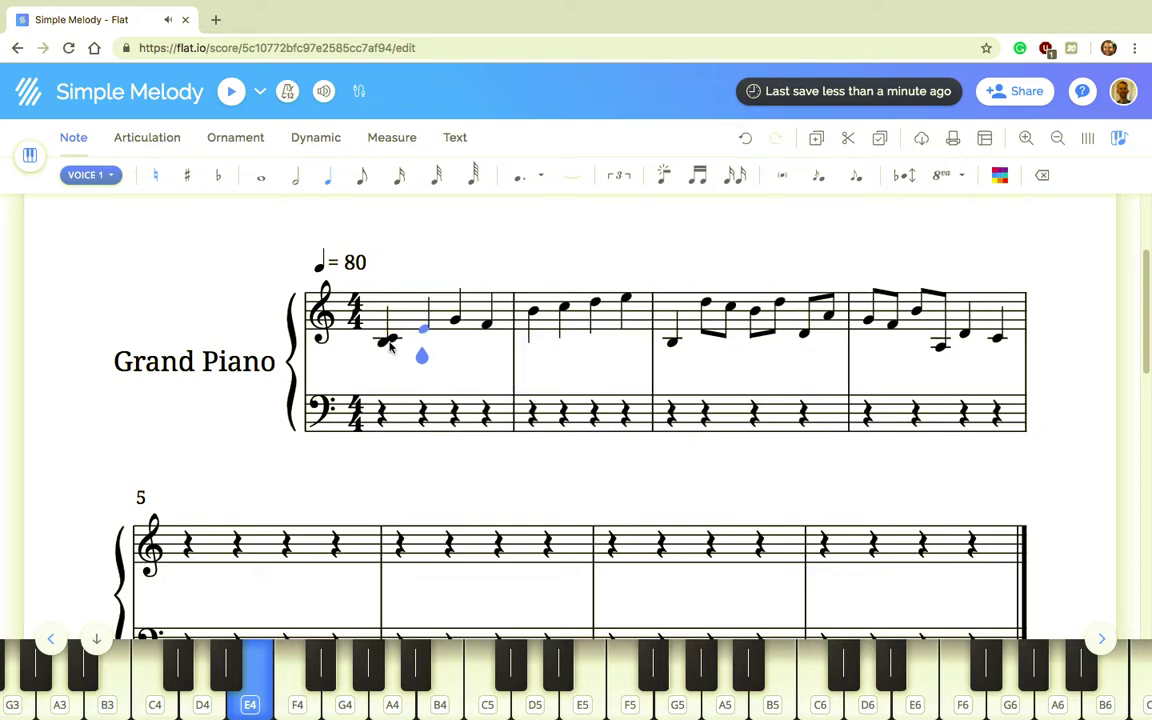
Step: Undo the B3 added to the first beat of measure 1, and play the score back through the treble melody
key(ctrl+z)
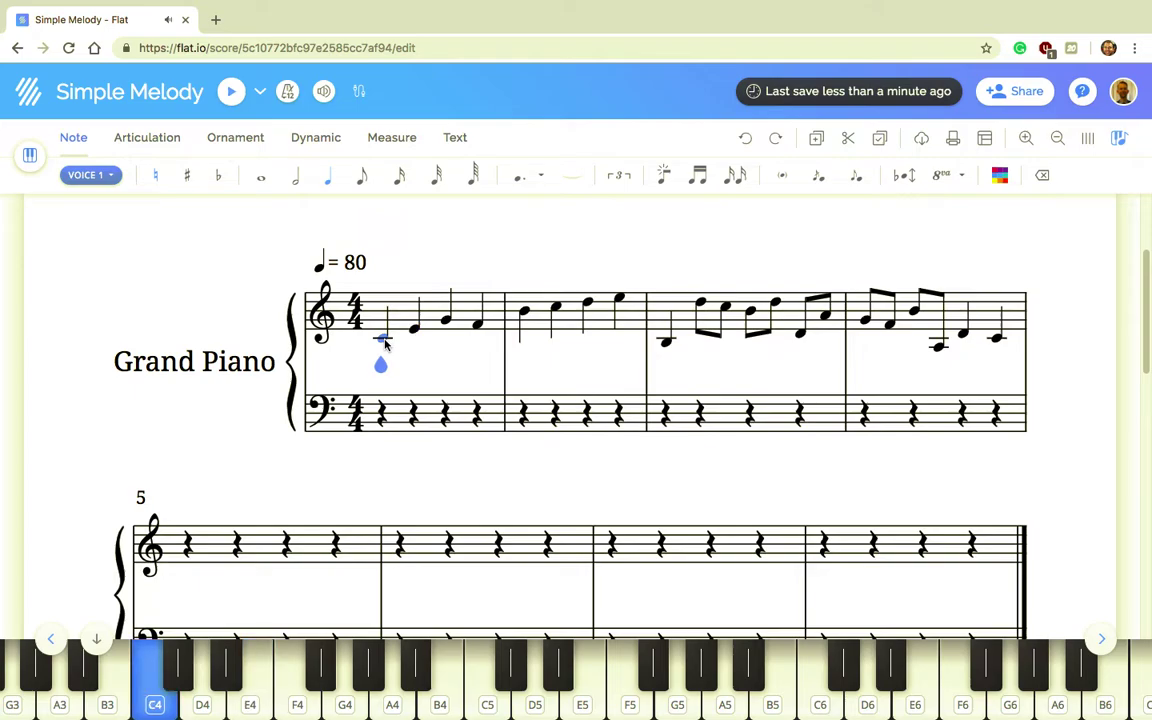
click(228, 93)
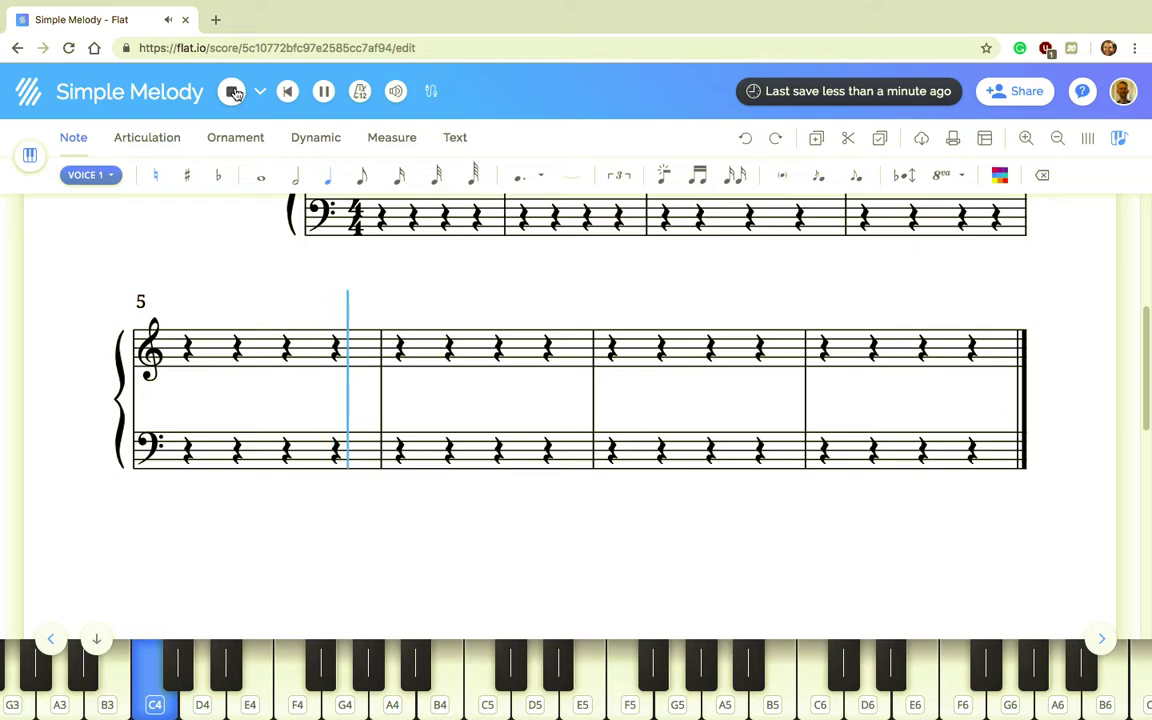
click(230, 91)
Step: Step through the treble melody note by note from measure 1 to the start of measure 3 to hear each pitch
scroll(393, 294, up, 5)
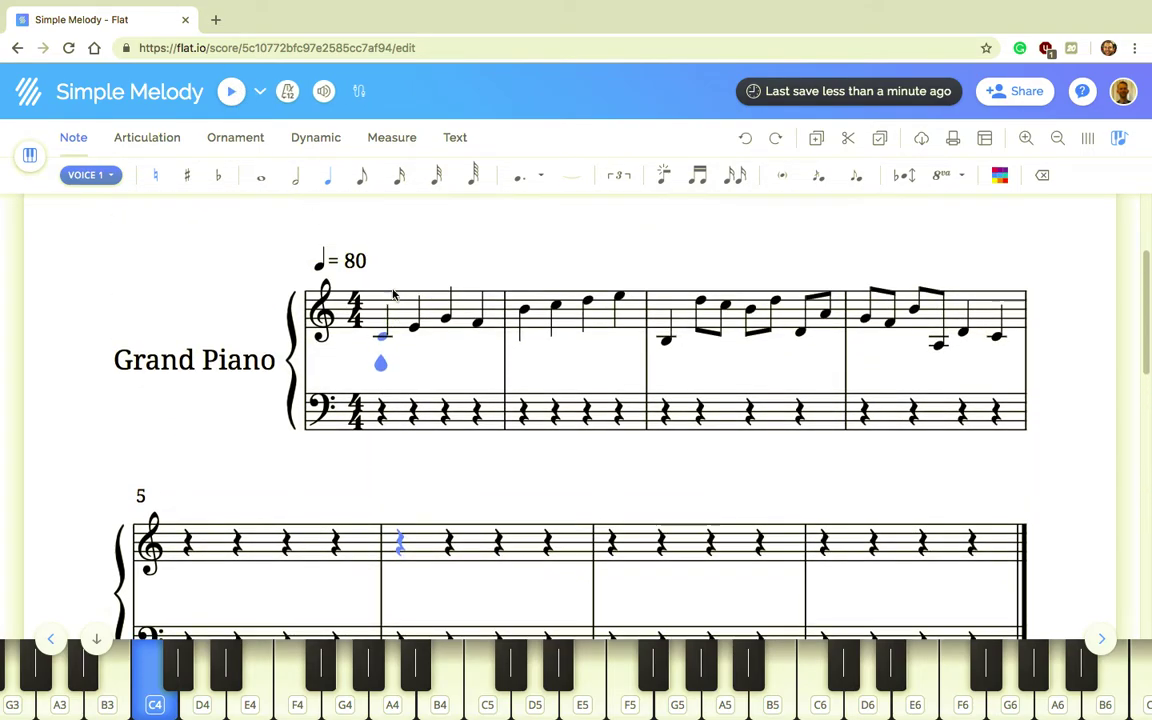
click(388, 408)
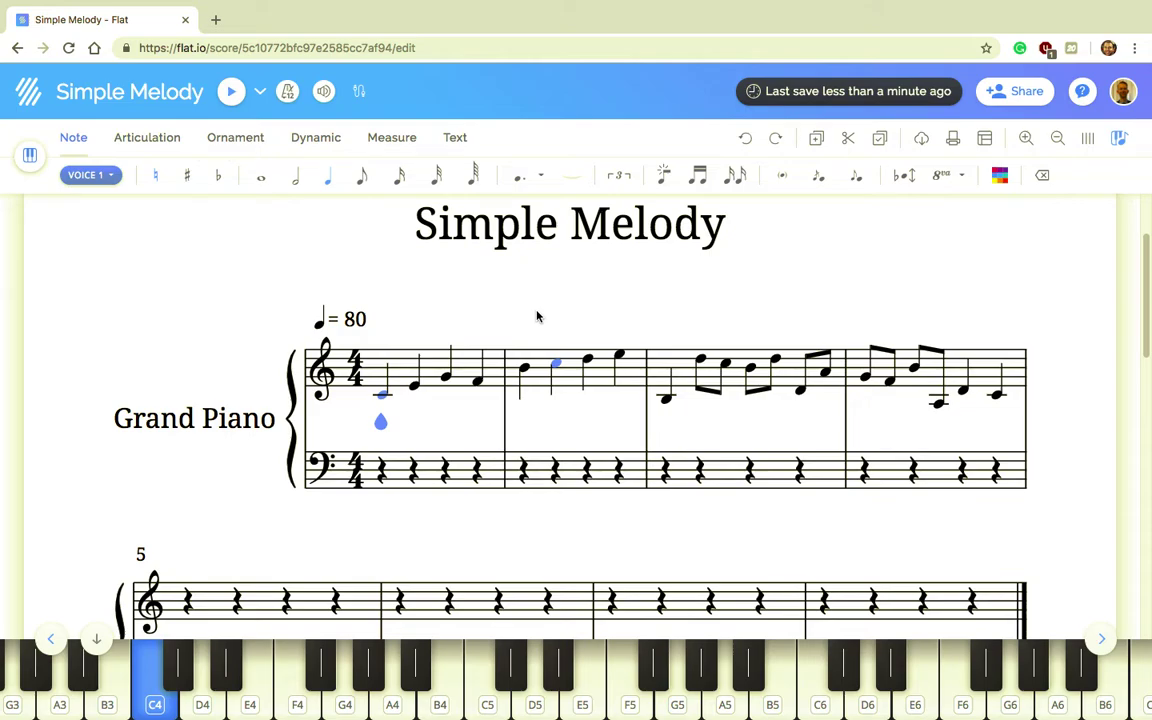
click(525, 372)
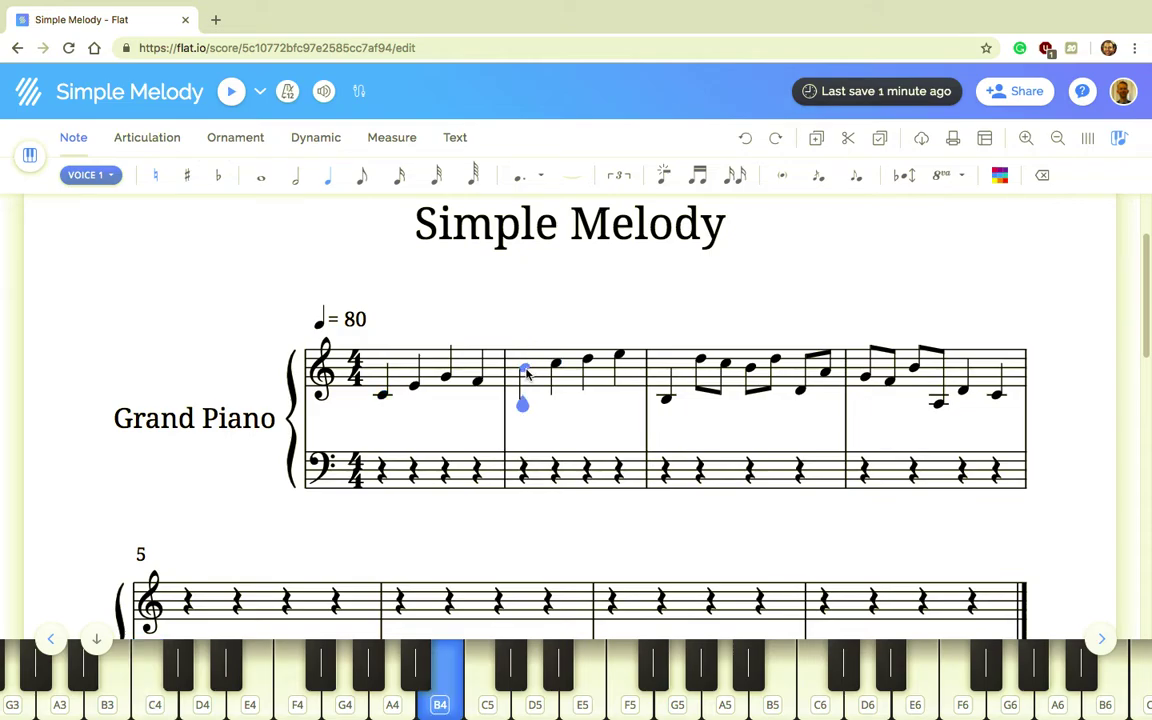
key(Left)
key(Left)
key(Left)
key(Left)
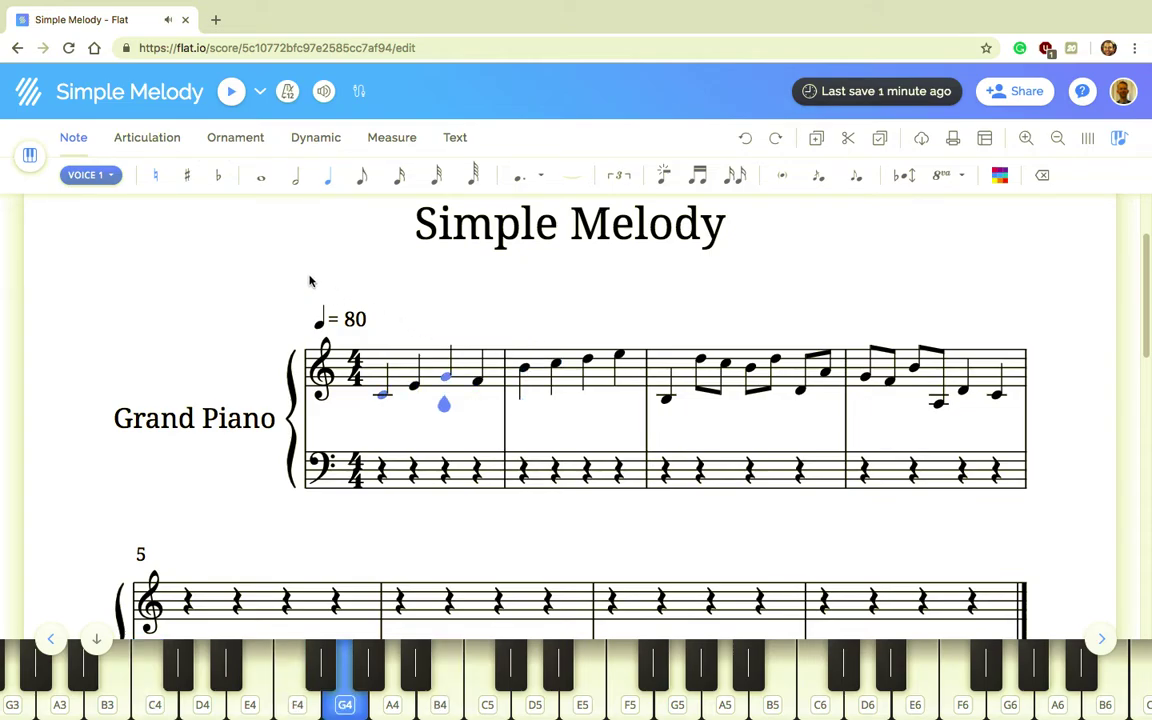
key(Right)
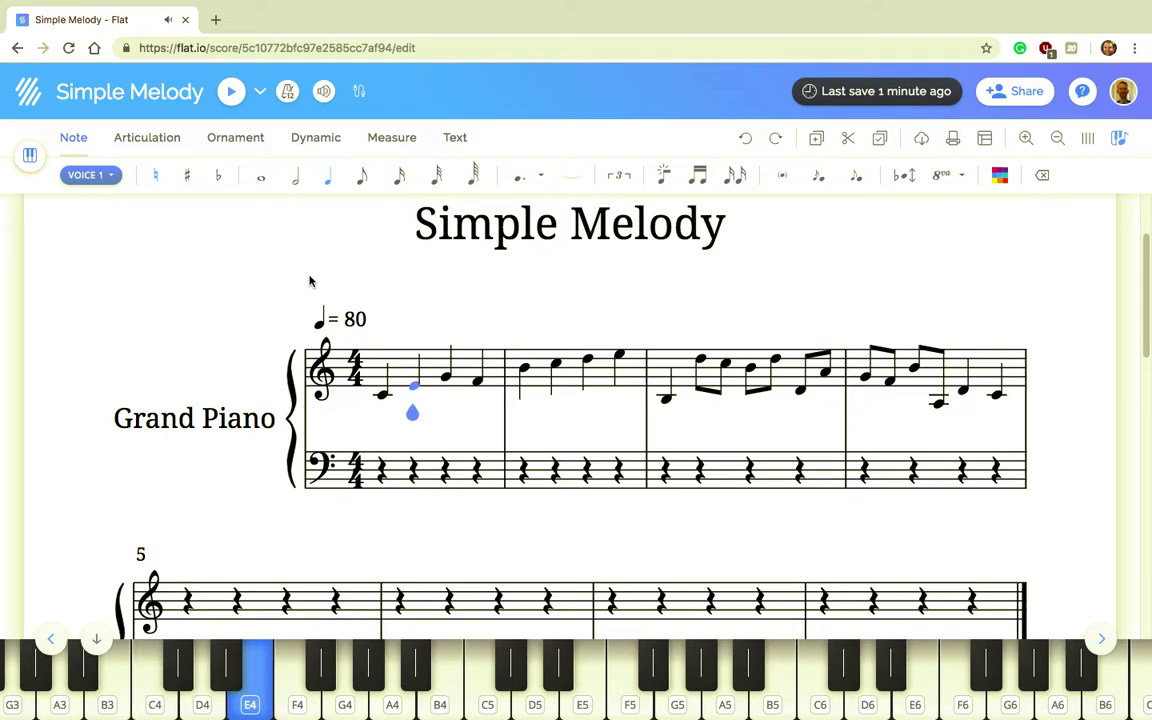
key(Right)
key(Right)
key(Right)
key(Right)
key(Right)
key(Right)
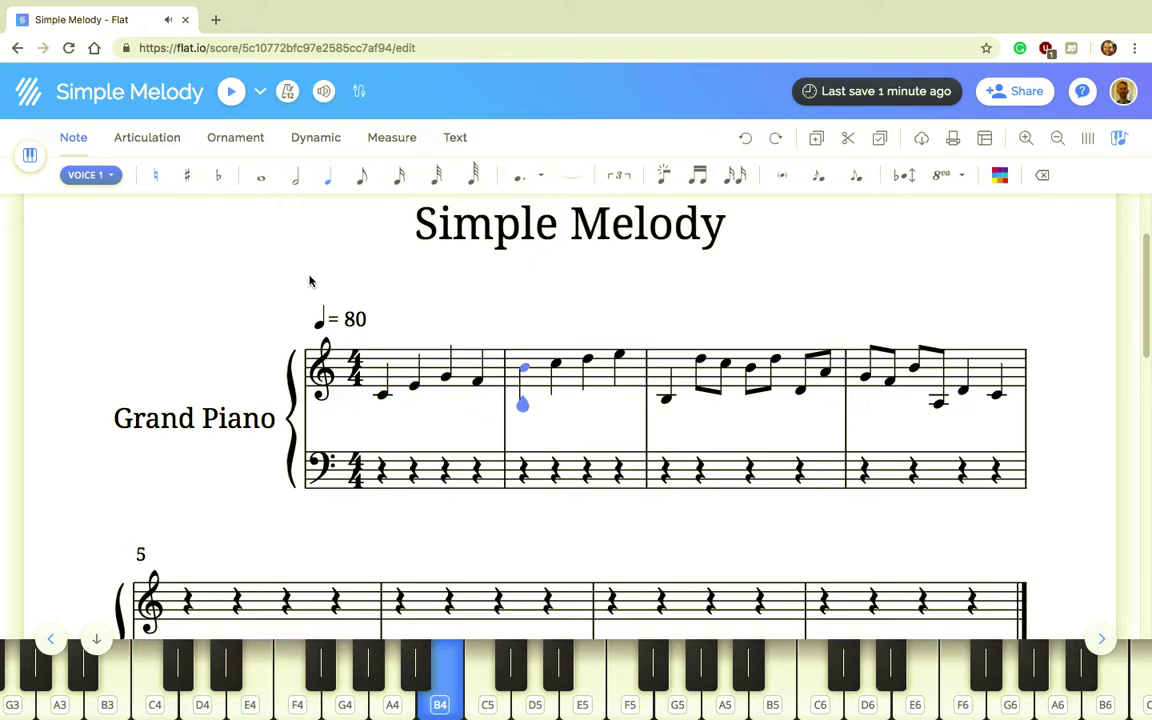
key(Right)
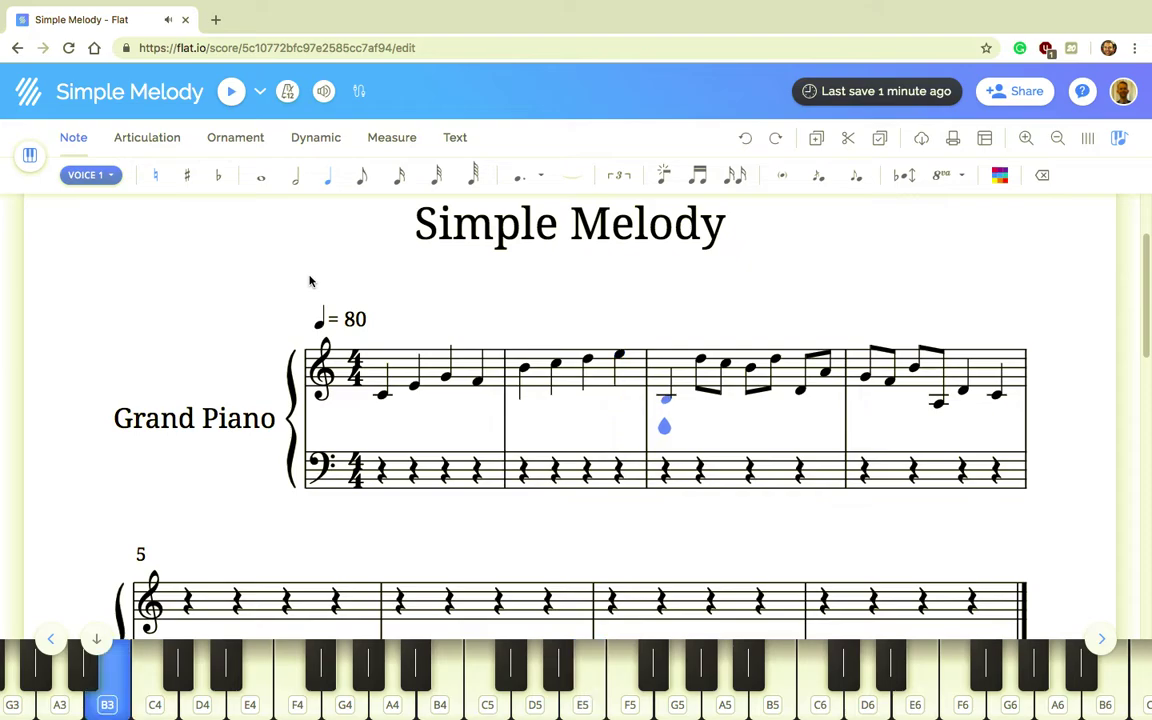
Step: Raise the quarter note on the first beat of treble measure 3 to C5 and check it against the following note
key(Right)
key(Left)
key(Left)
key(Right)
key(Up)
key(Up)
key(Up)
key(Up)
key(Up)
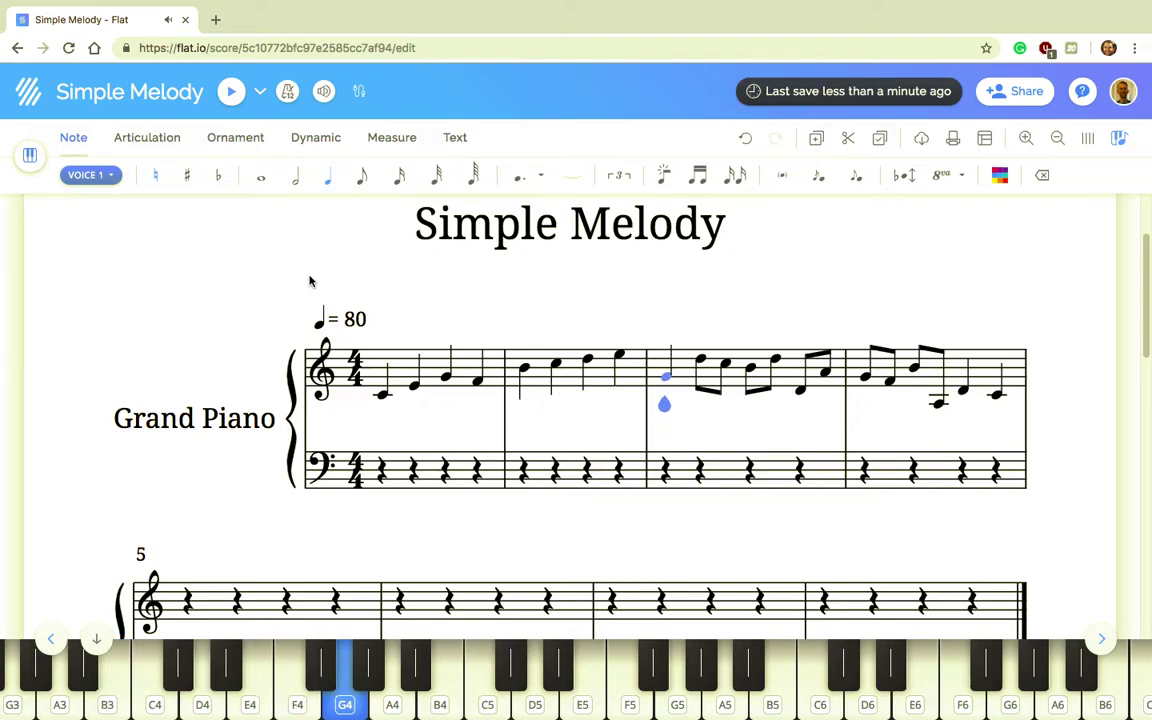
key(Up)
key(Up)
key(Up)
key(Right)
key(Left)
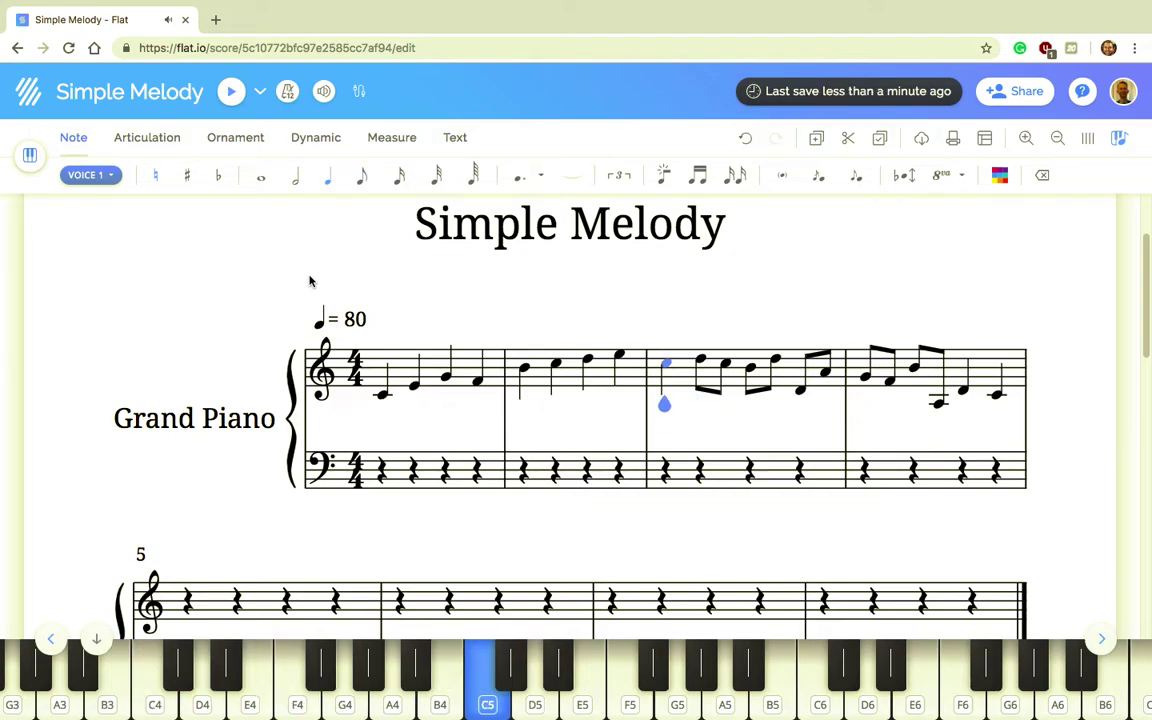
key(Right)
key(Left)
Step: Raise the D4 eighth note on the fourth beat of treble measure 3 to B4
key(Right)
key(Right)
key(Right)
key(Right)
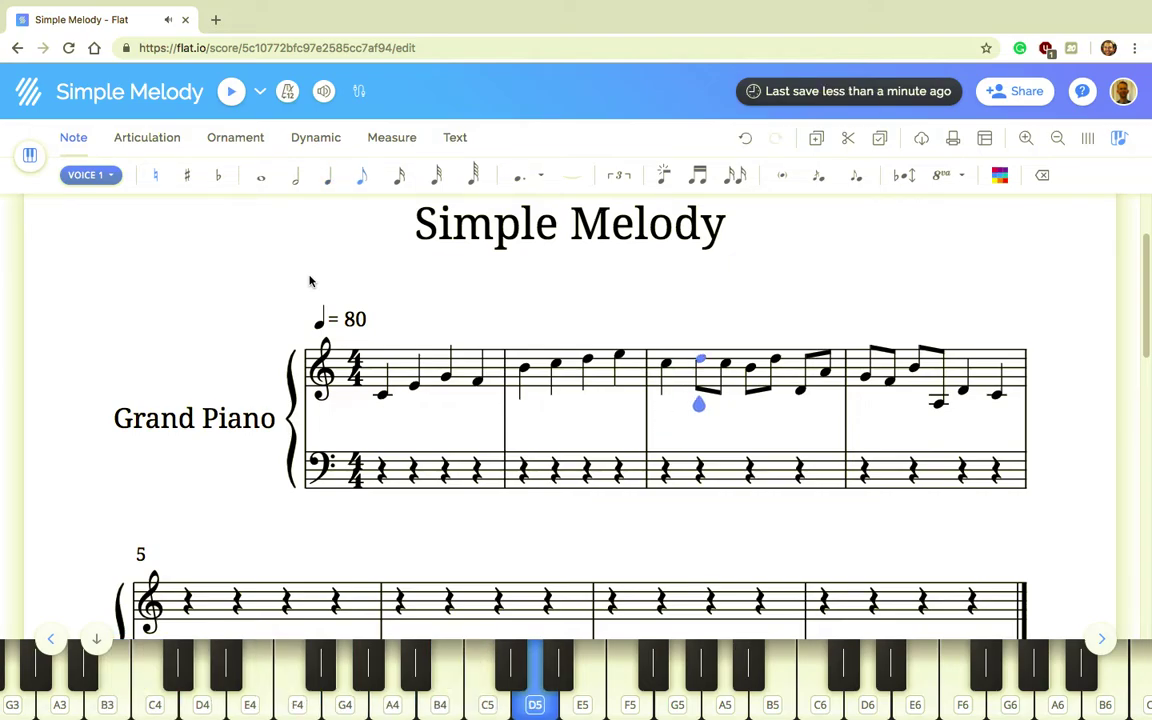
key(Right)
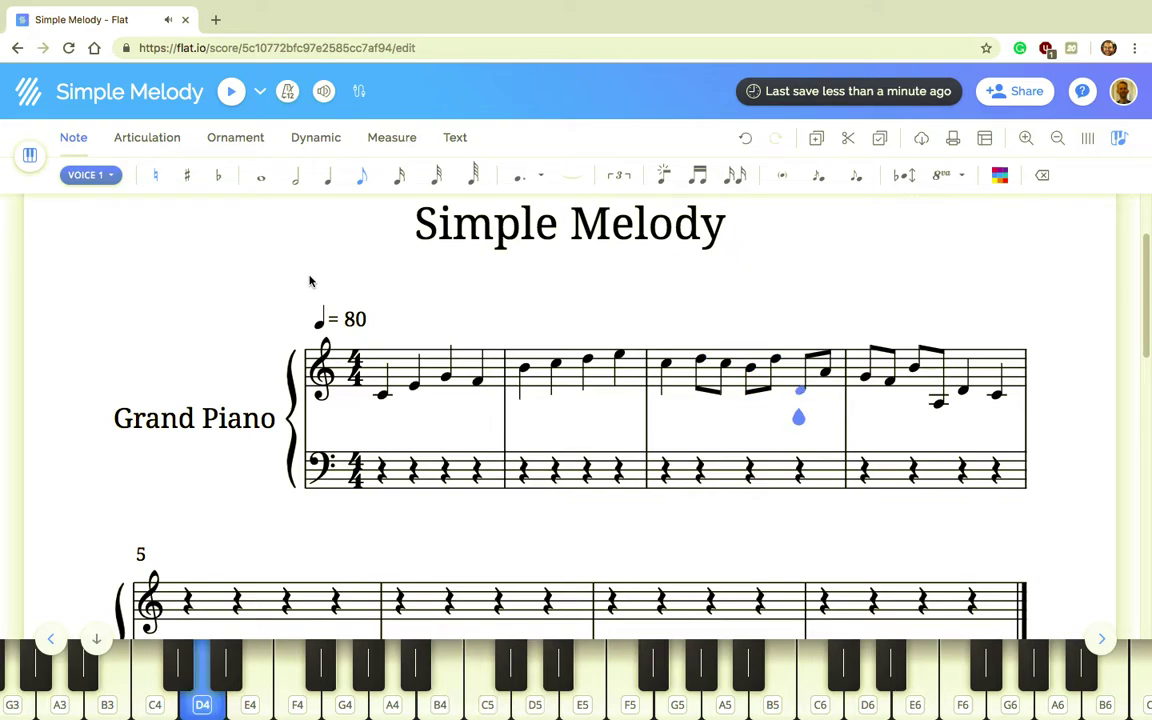
key(Left)
key(Right)
key(Up)
key(Up)
key(Up)
key(Up)
key(Up)
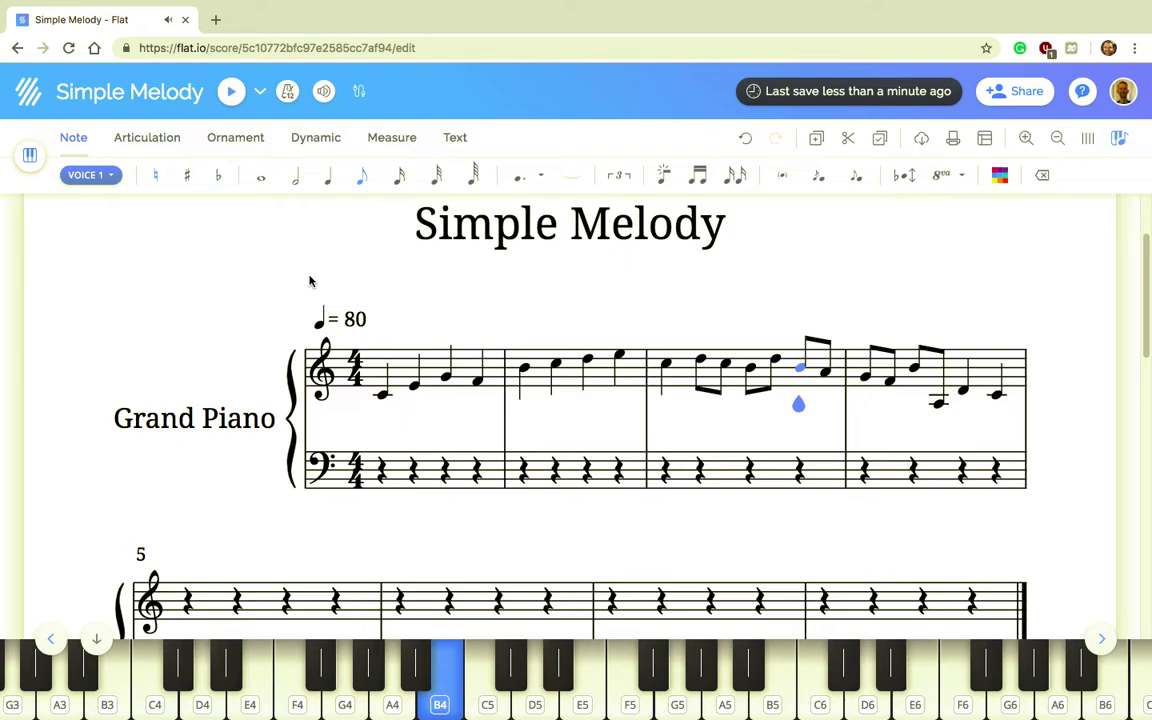
Step: Lower the eighth note on the second beat of treble measure 4 to E4
key(Left)
key(Right)
key(Right)
key(Right)
key(Right)
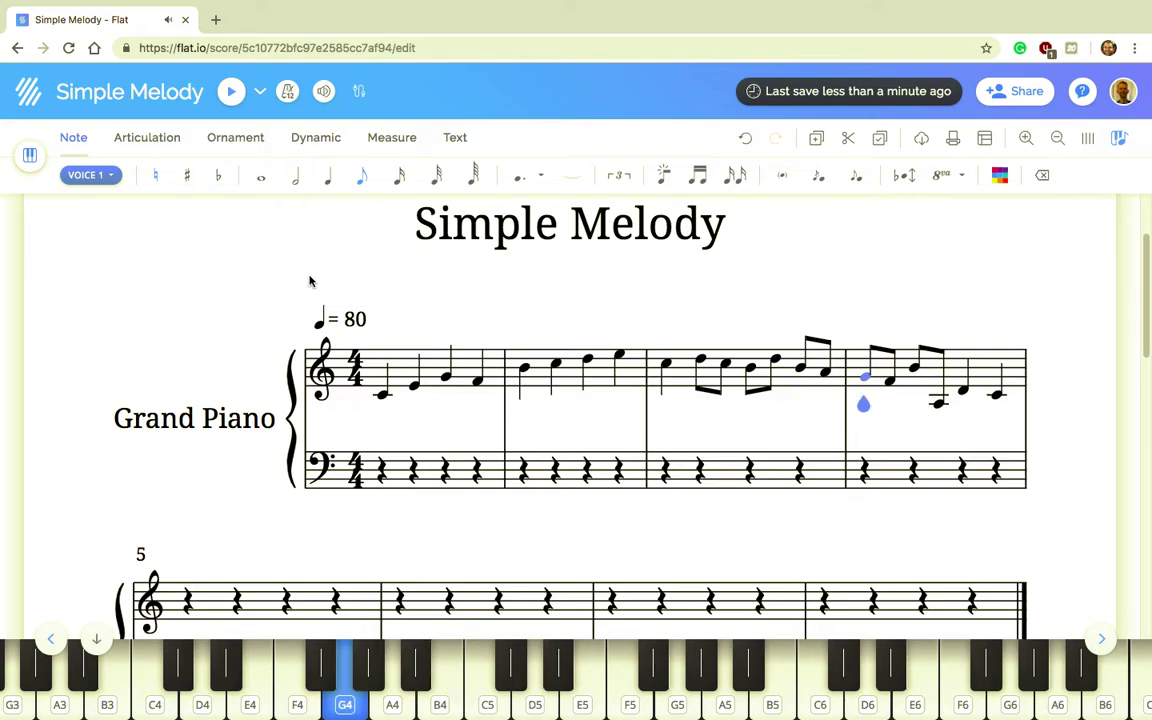
key(Right)
key(Right)
key(Right)
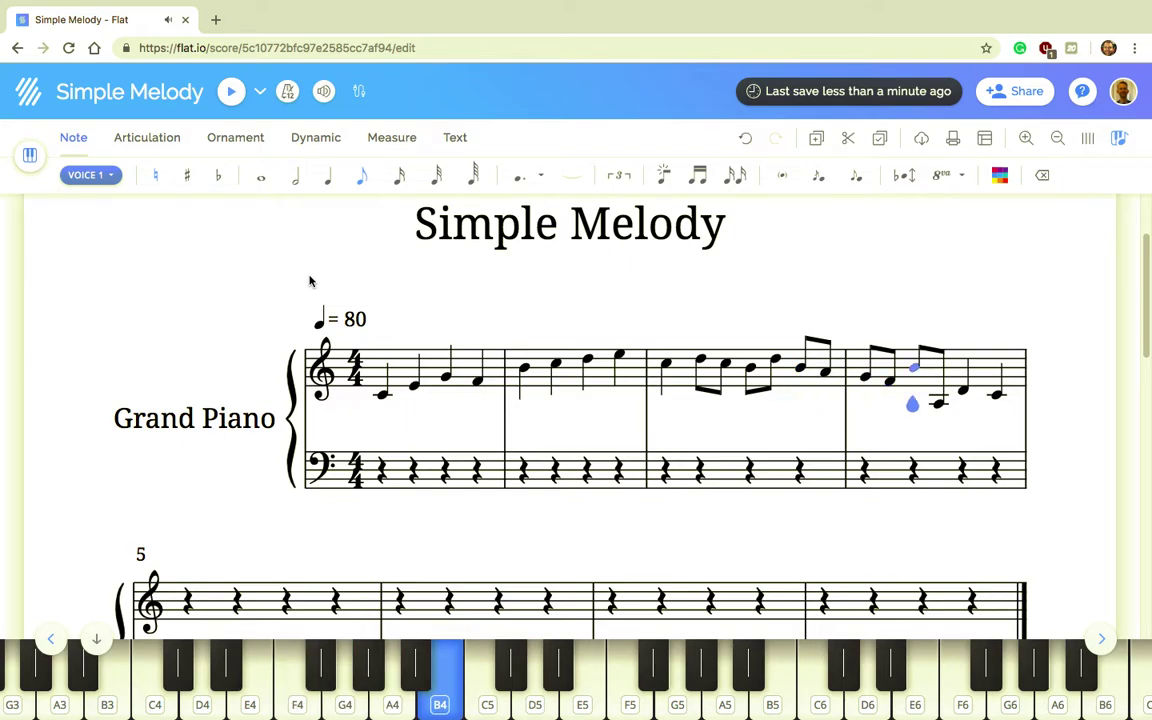
key(Left)
key(Left)
key(Down)
key(Down)
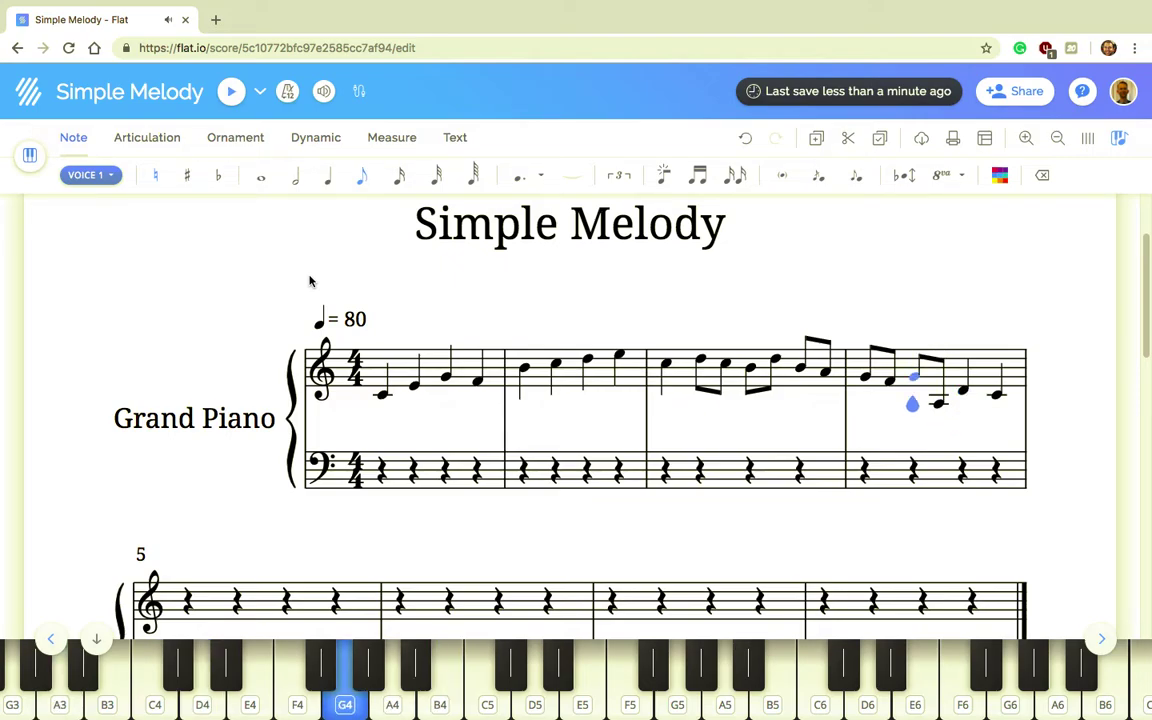
key(Down)
key(Down)
Step: Raise the fourth eighth note of treble measure 4 to C4
key(Right)
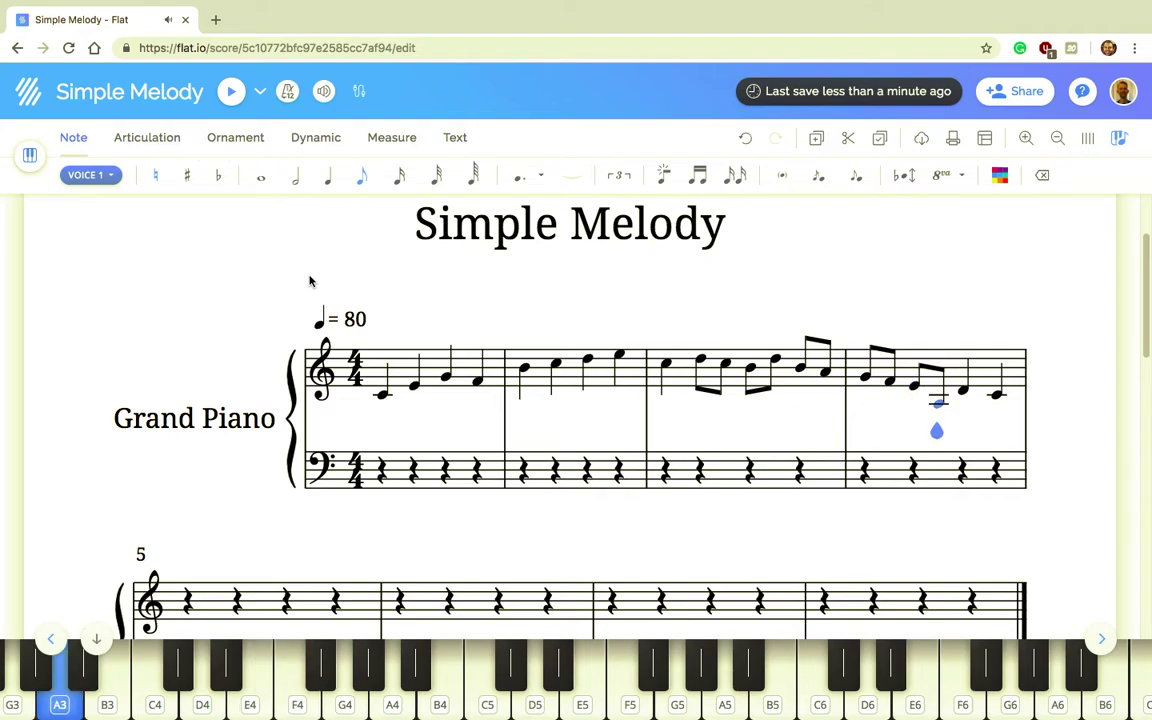
key(Up)
key(Up)
key(Right)
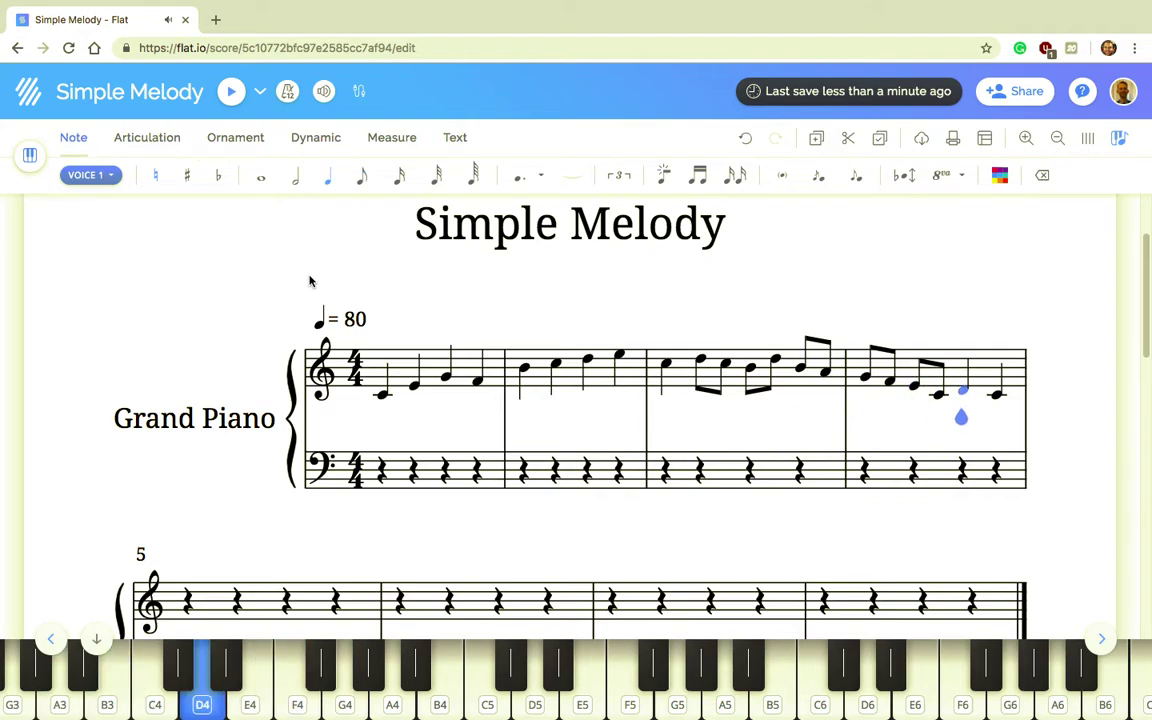
Step: Return to the first treble note of measure 1 and play the revised four-measure melody back
key(Left)
key(Left)
key(Left)
key(Left)
key(Left)
key(Left)
key(Left)
key(Left)
key(Left)
key(Left)
key(Left)
key(Left)
key(Left)
key(Left)
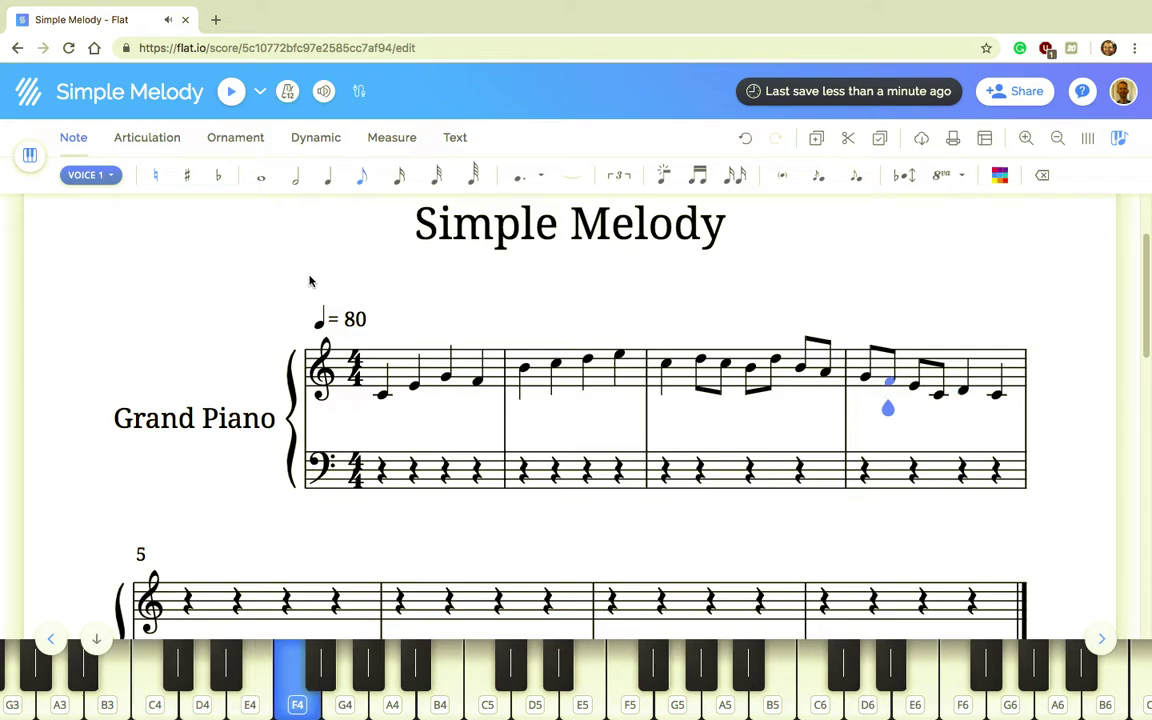
key(Left)
key(Left)
key(Left)
key(Left)
key(Left)
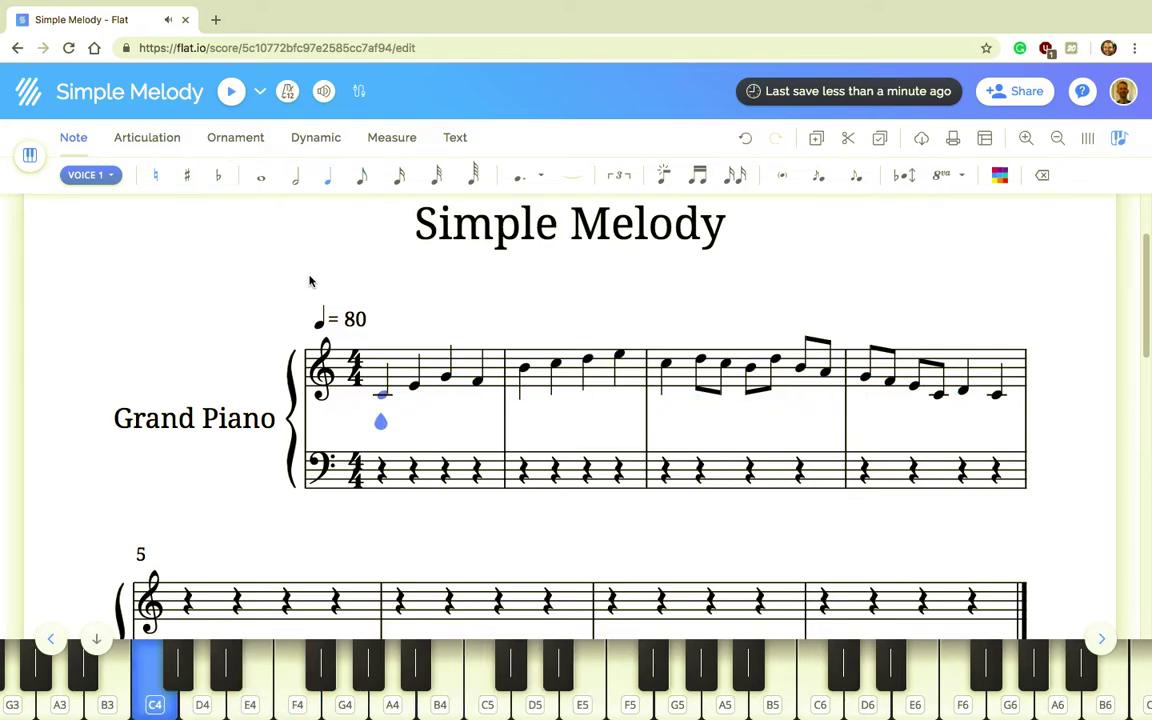
click(231, 91)
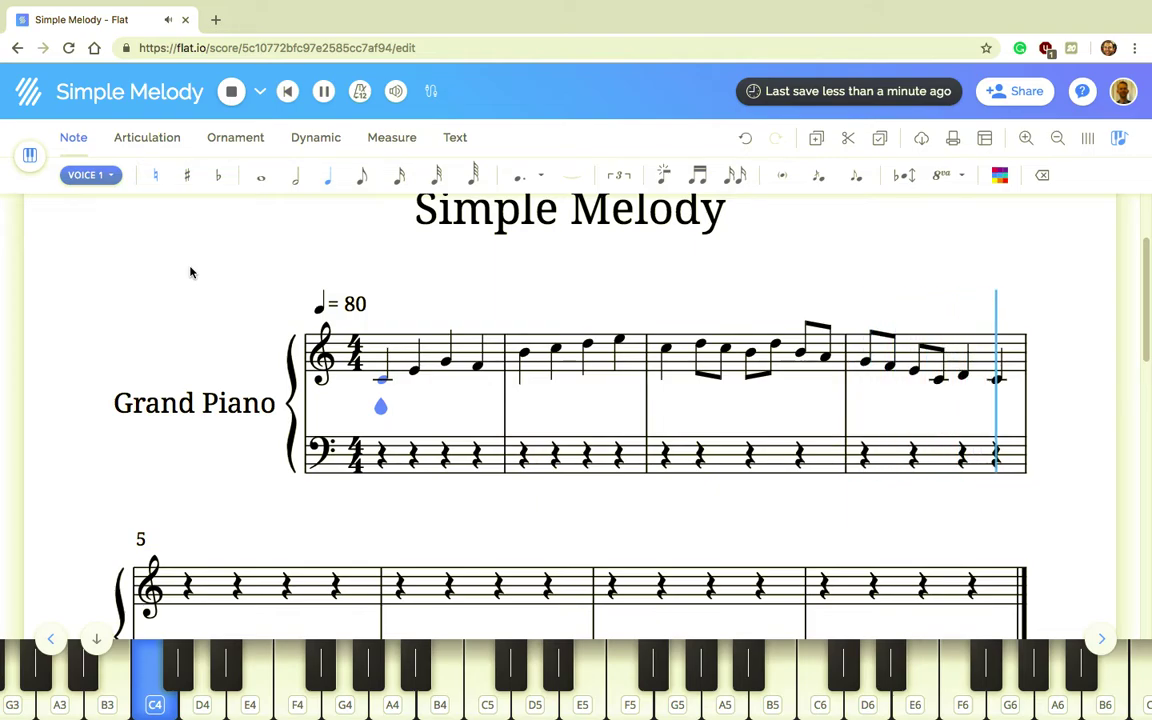
click(232, 90)
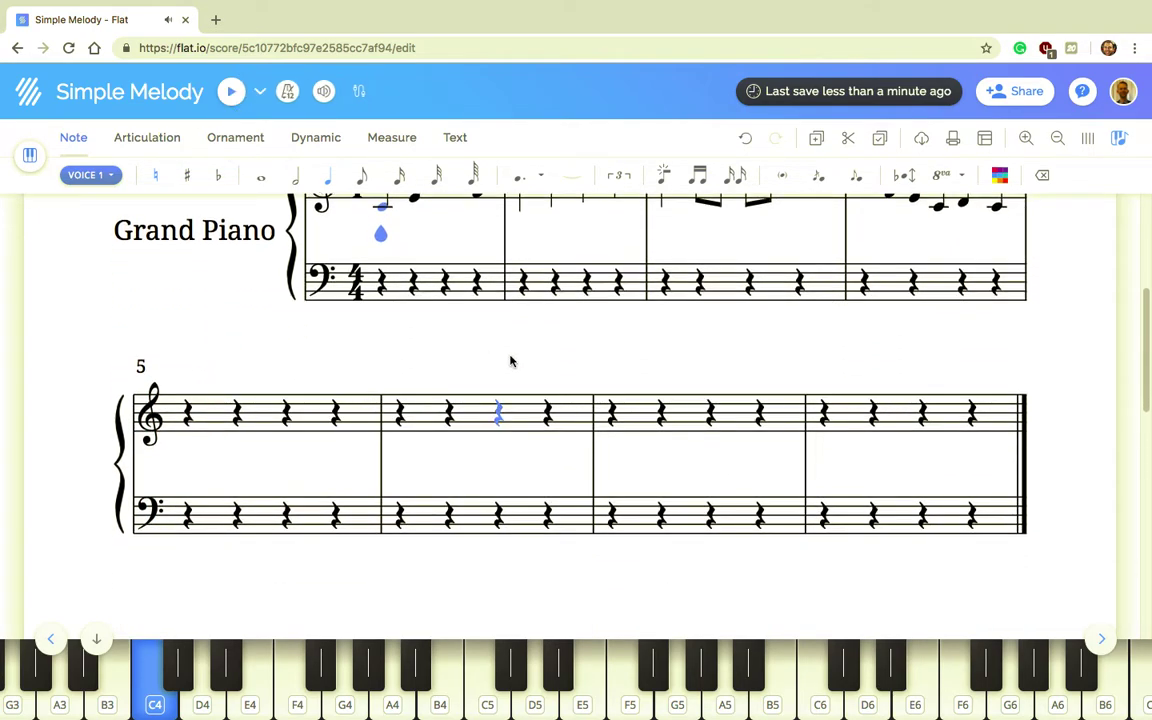
scroll(510, 361, up, 3)
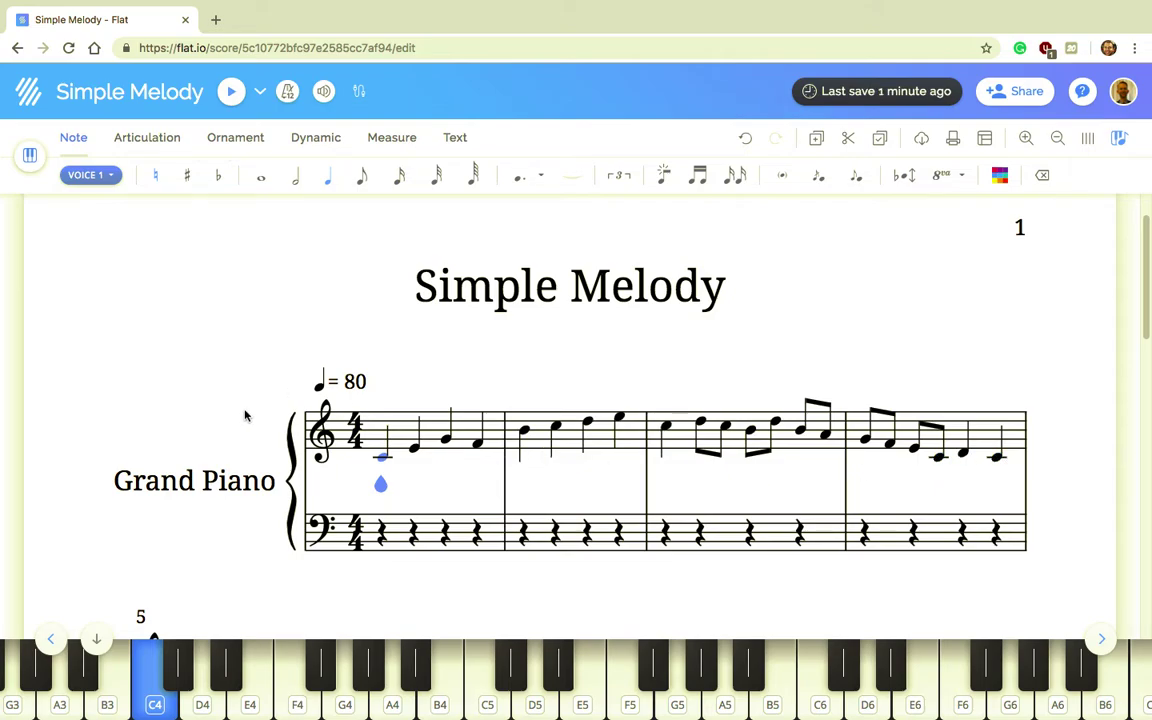
scroll(245, 417, down, 2)
scroll(245, 417, down, 3)
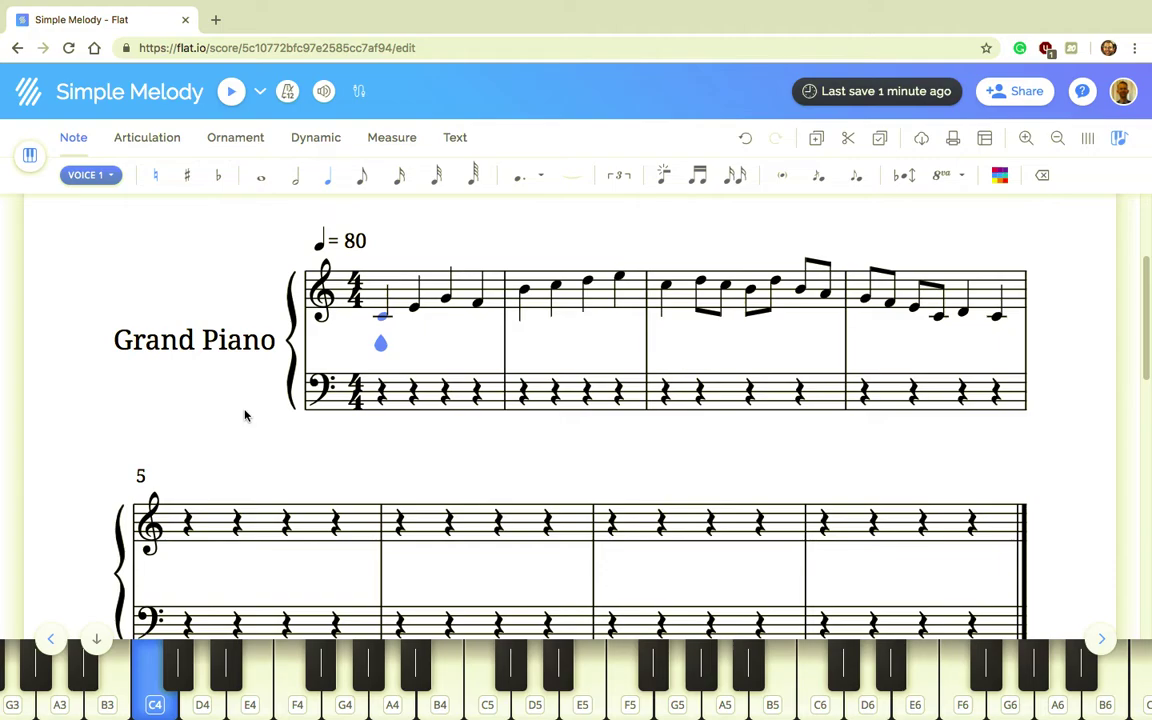
scroll(245, 417, down, 4)
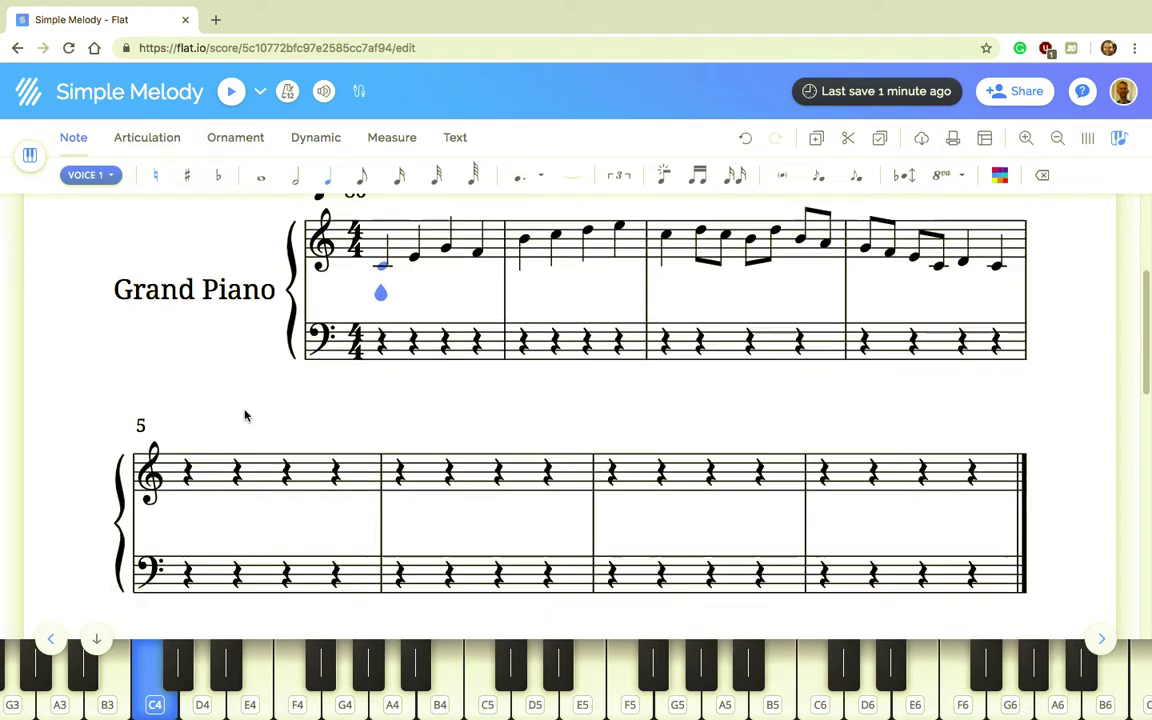
click(188, 504)
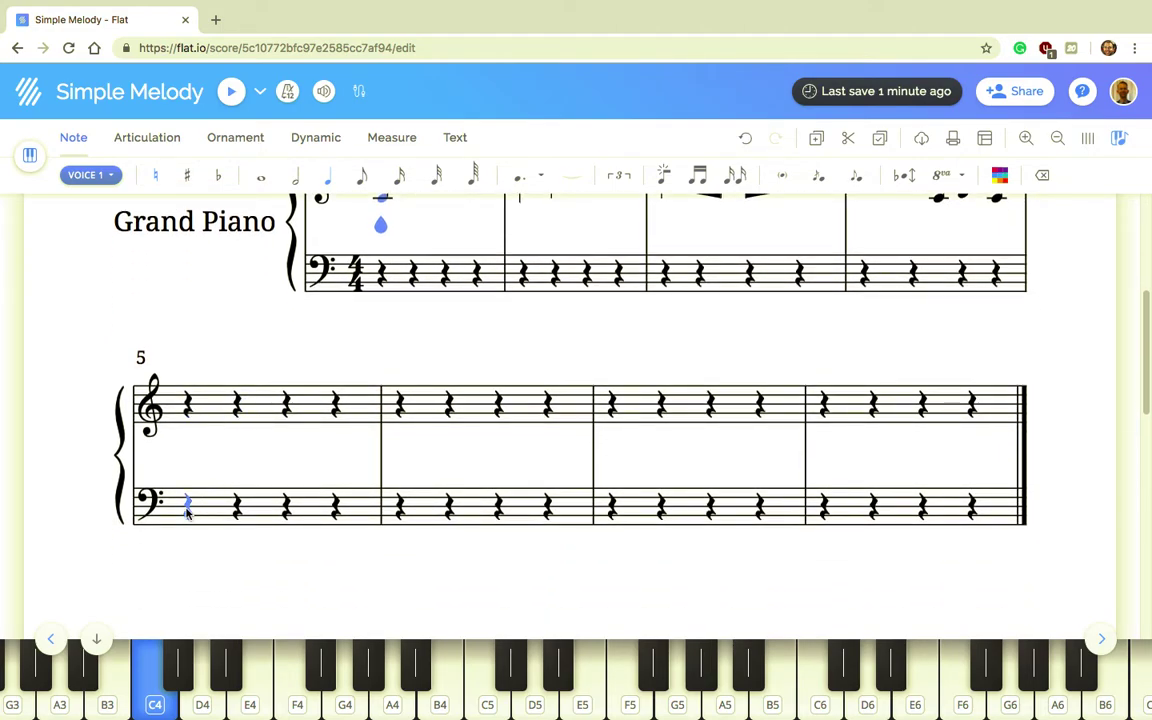
click(188, 404)
click(188, 504)
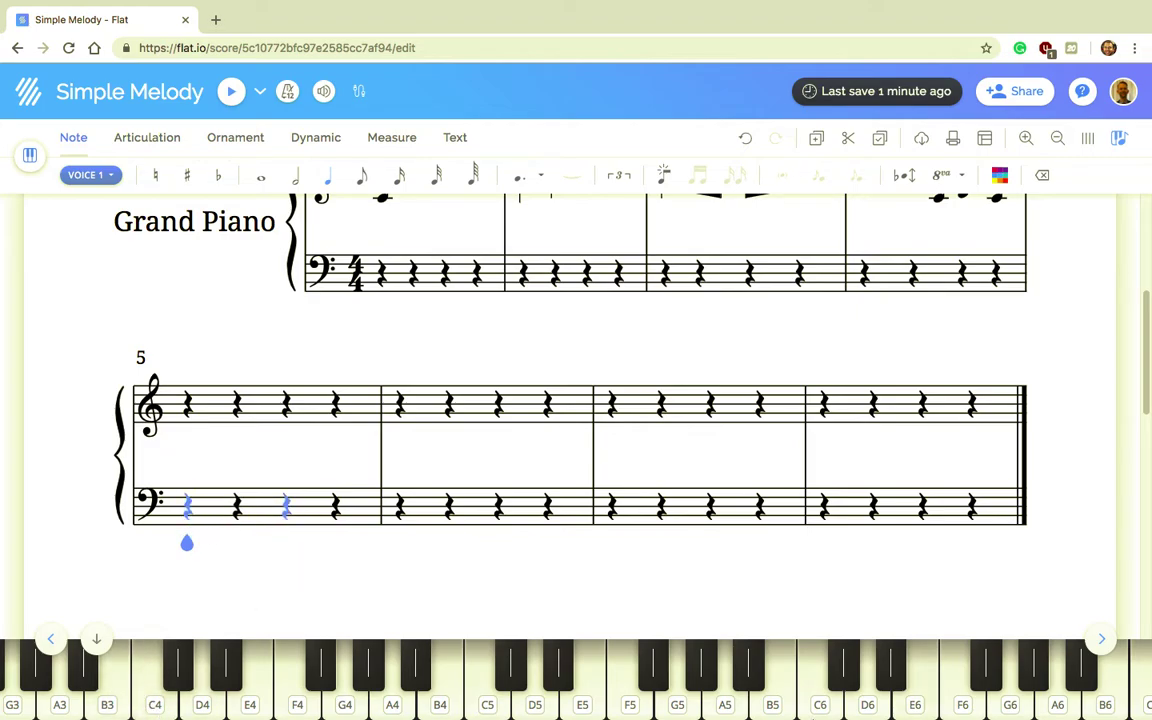
click(823, 705)
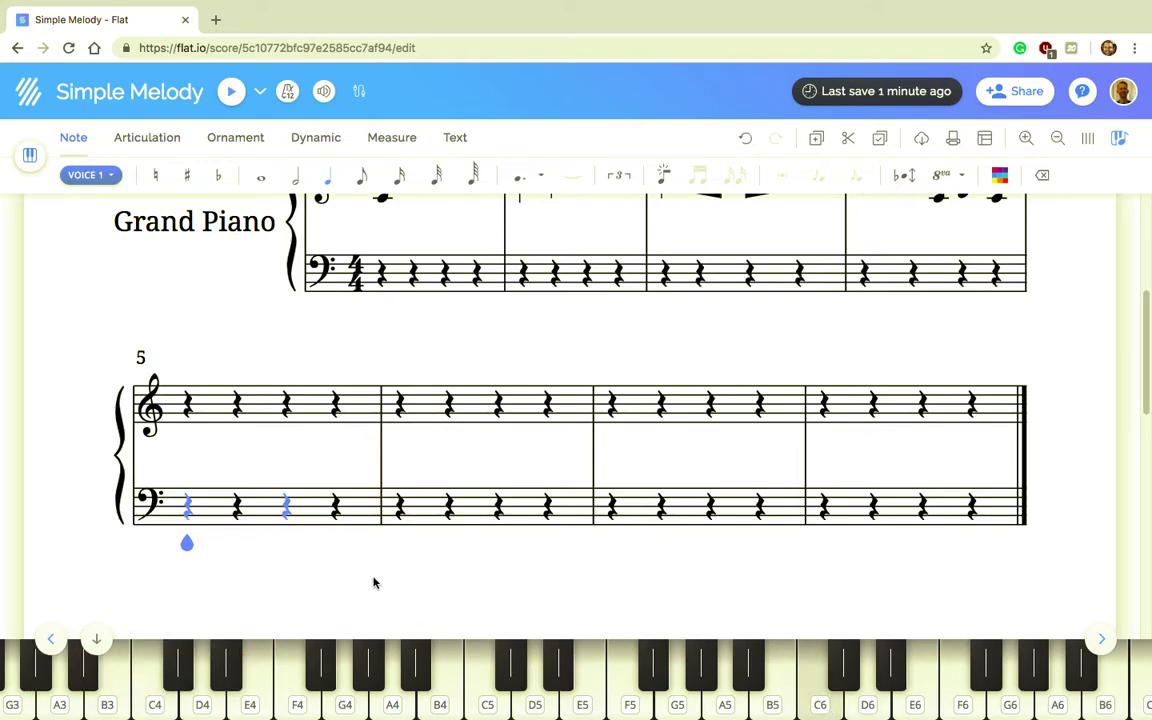
click(186, 505)
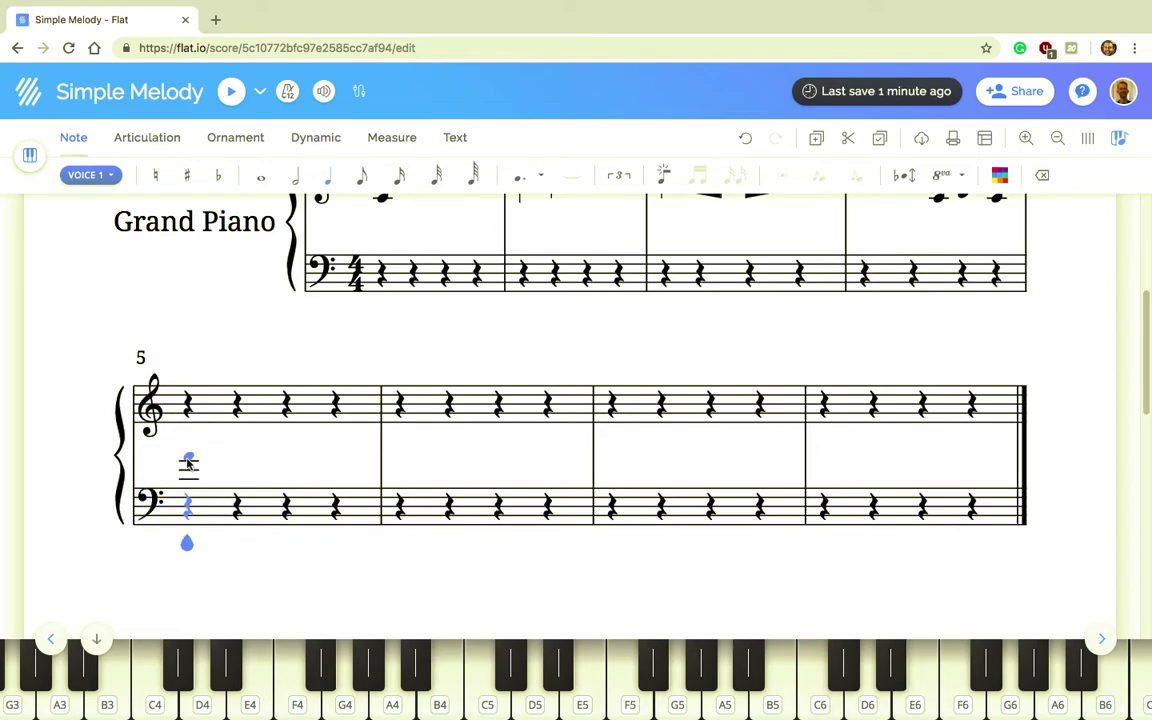
click(489, 702)
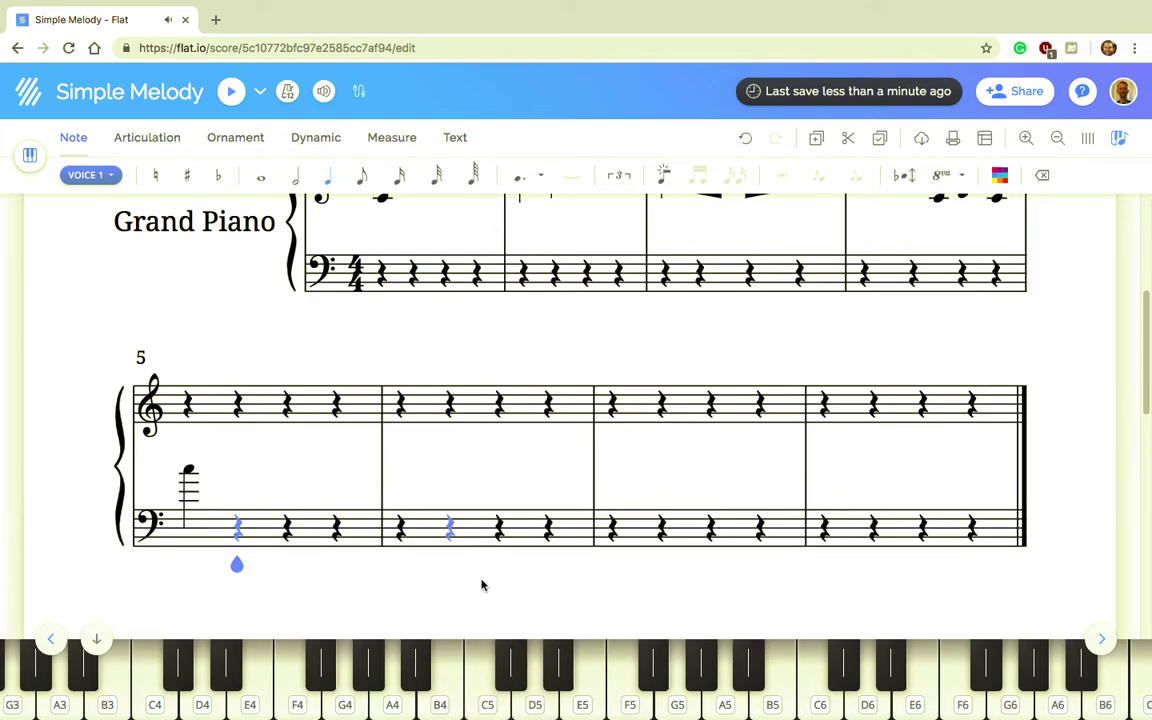
key(ctrl+z)
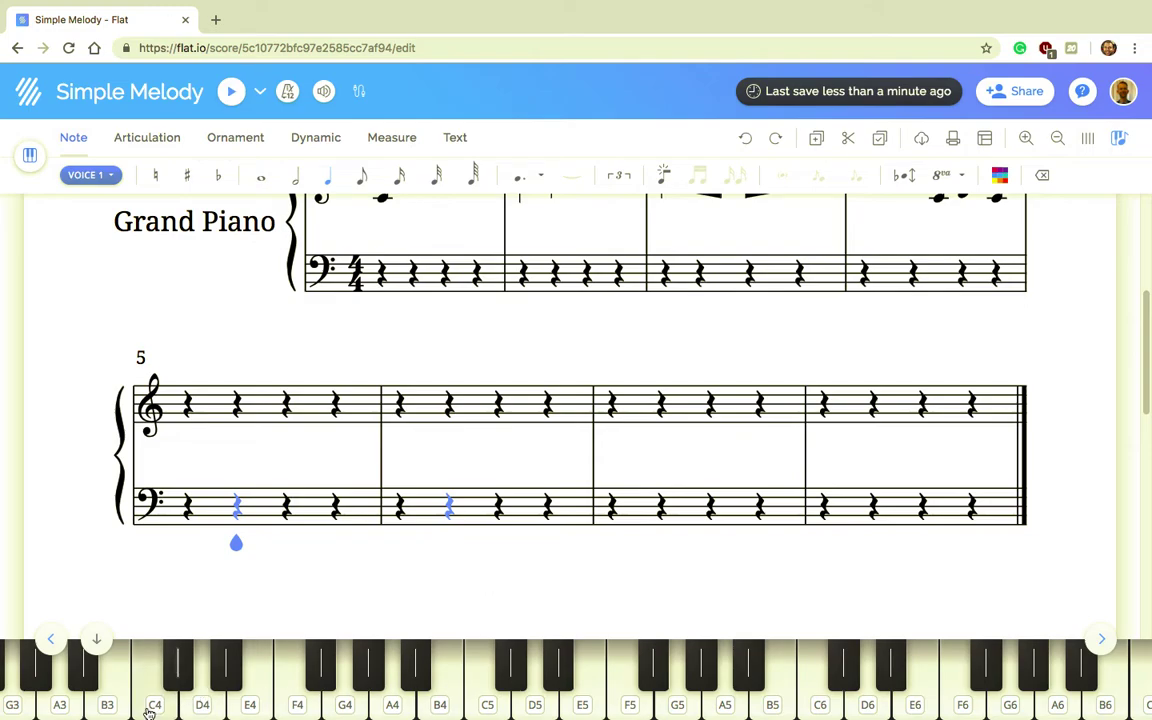
Step: Enter quarter notes C4 and B3 on the first two beats of bass measure 5
click(149, 706)
key(Left)
key(Left)
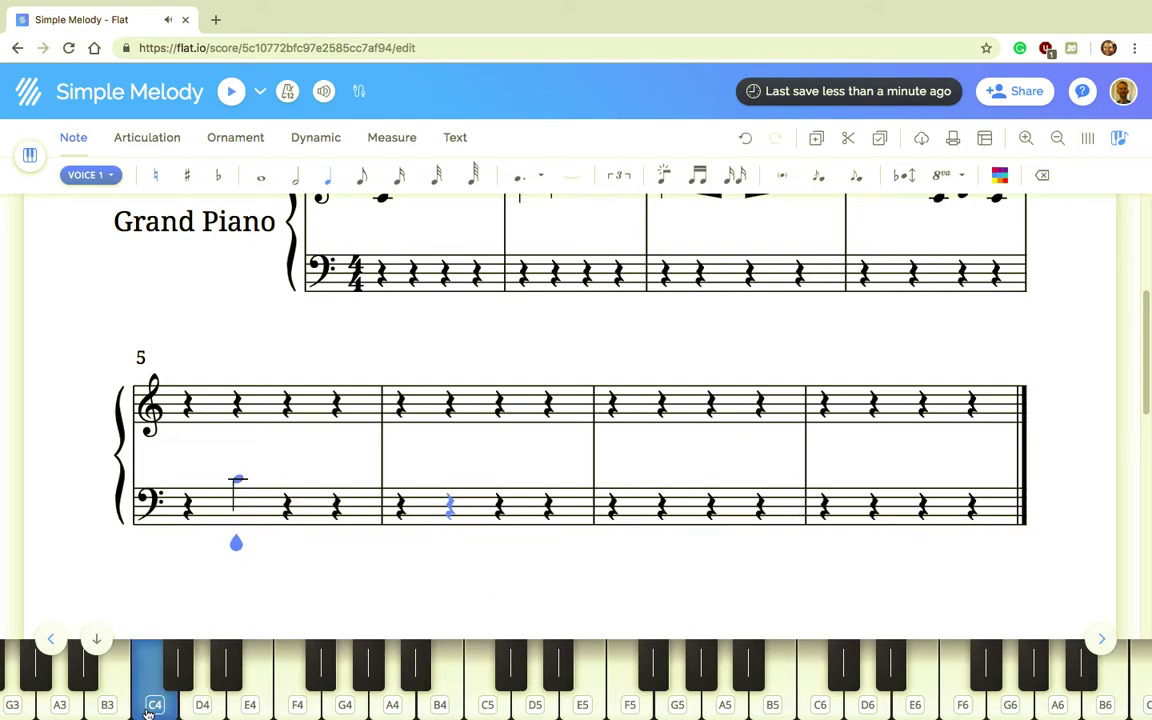
click(149, 706)
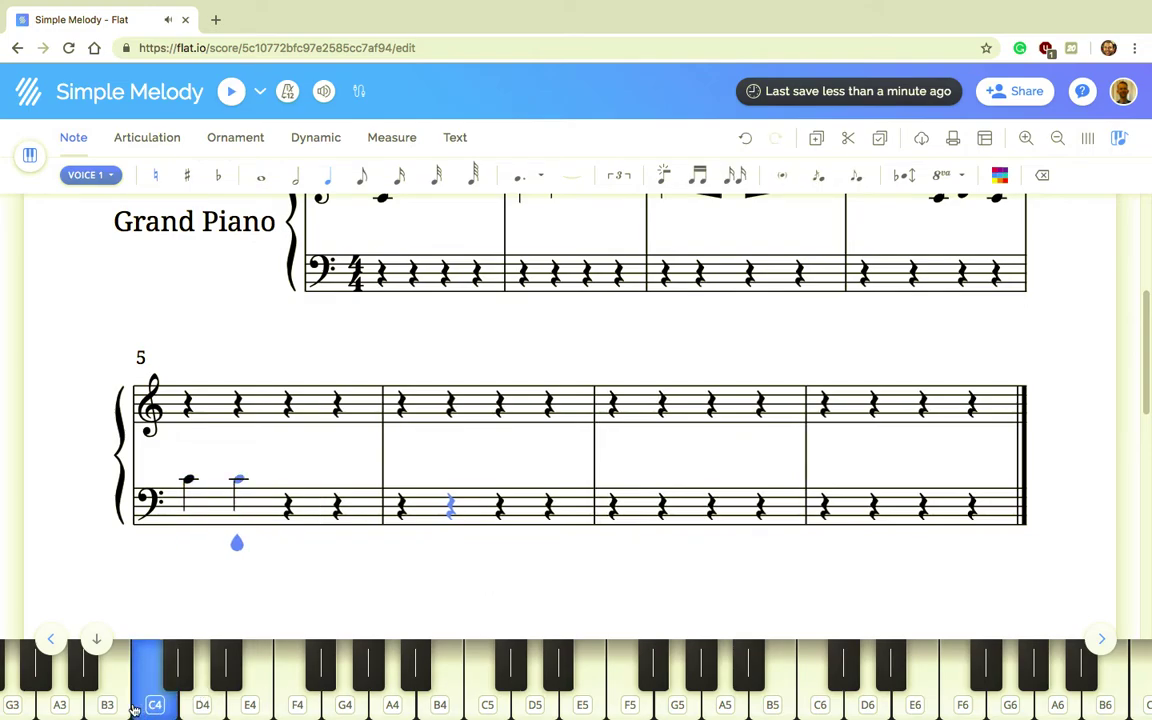
click(110, 706)
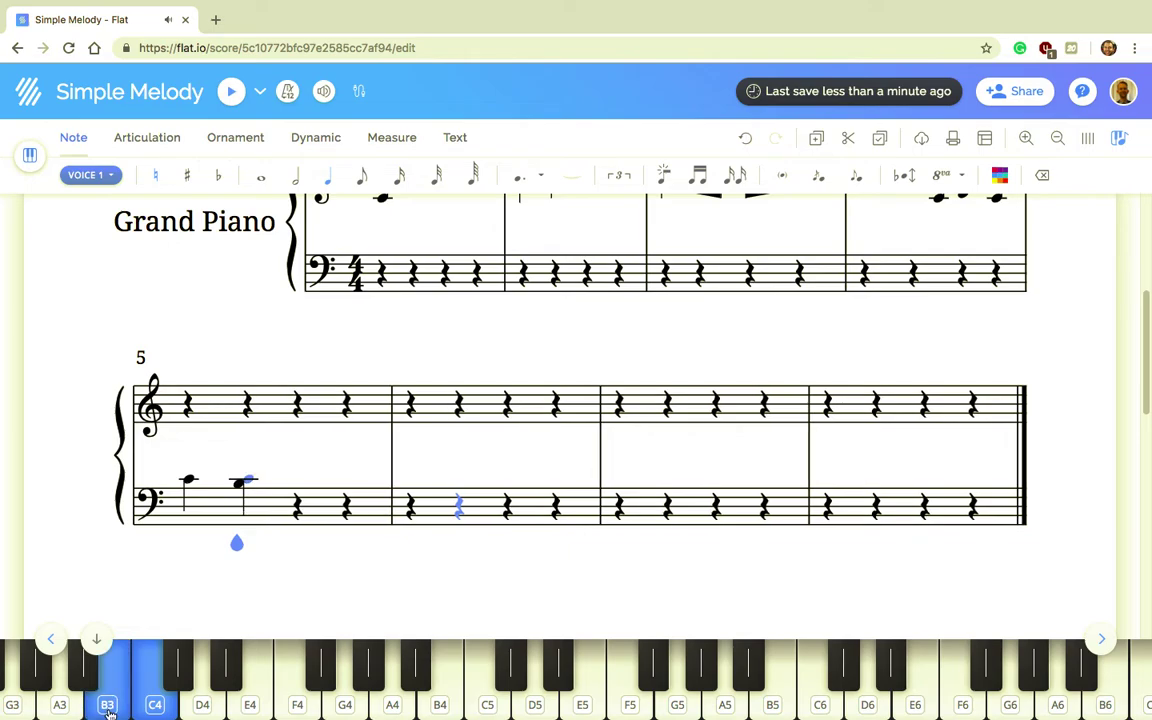
key(ctrl+z)
click(110, 706)
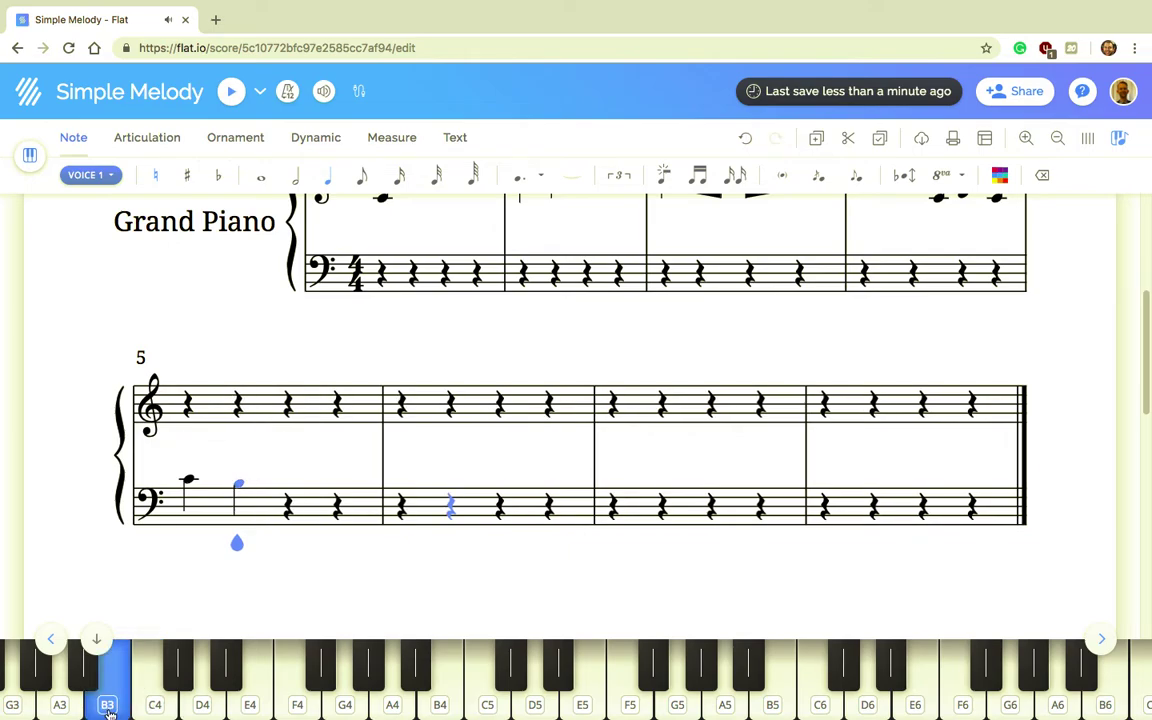
key(Right)
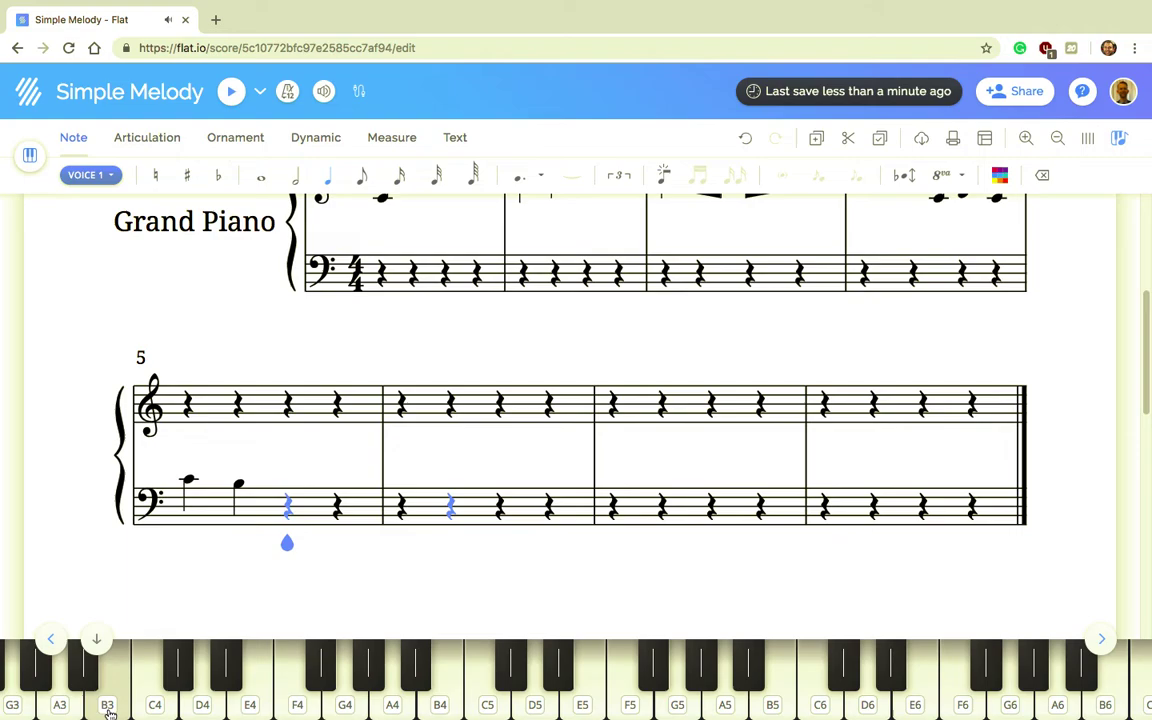
Step: Enter quarter notes G3 and F3 on the third and fourth beats of bass measure 5
click(25, 710)
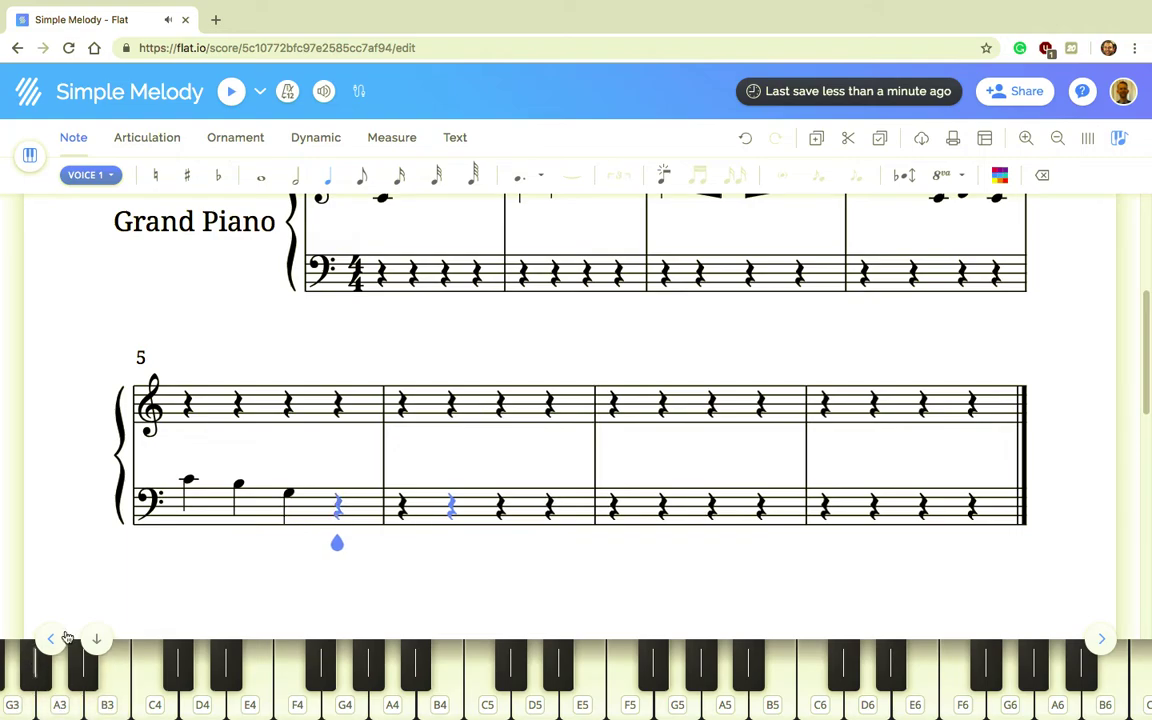
click(52, 640)
click(54, 641)
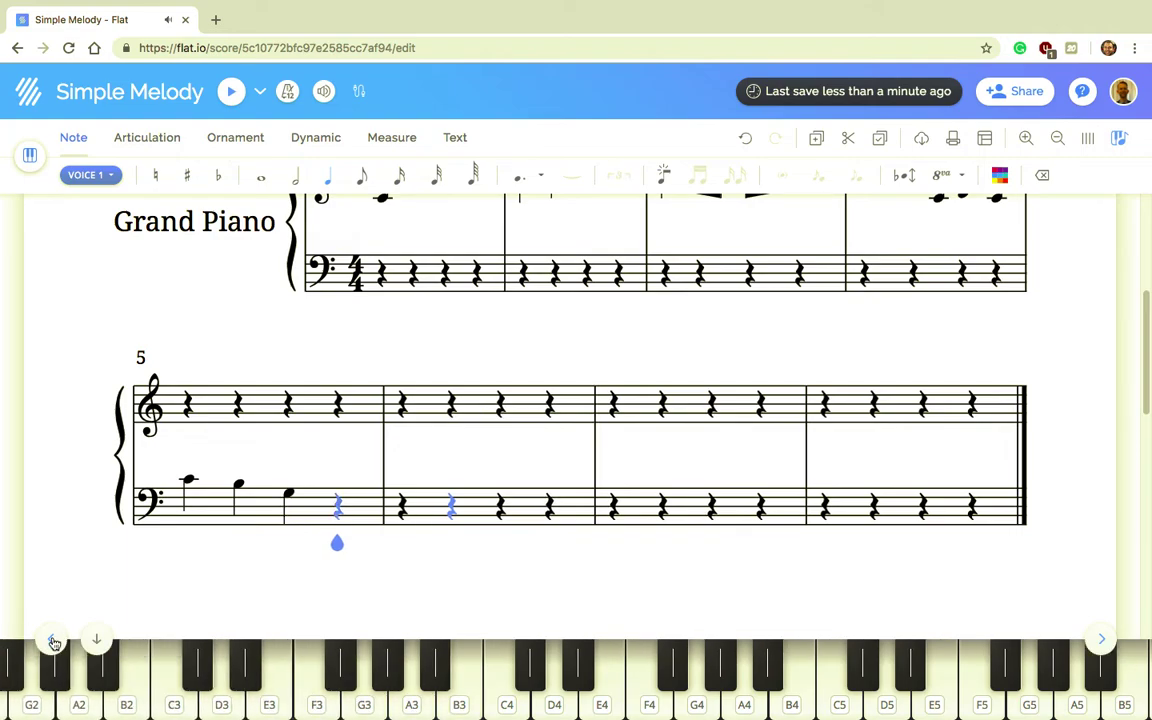
click(397, 700)
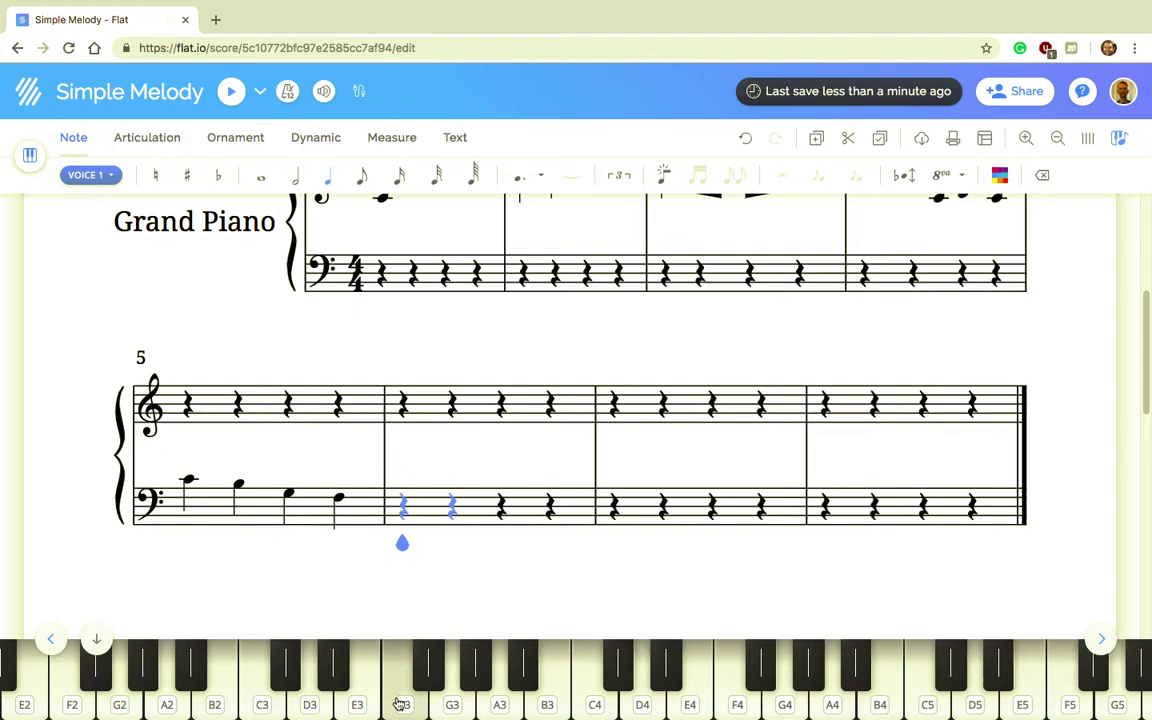
Step: Fill bass measure 6 with a quarter note E3 followed by eighth notes D3, B2, A2, C3, B2 and D3
click(363, 700)
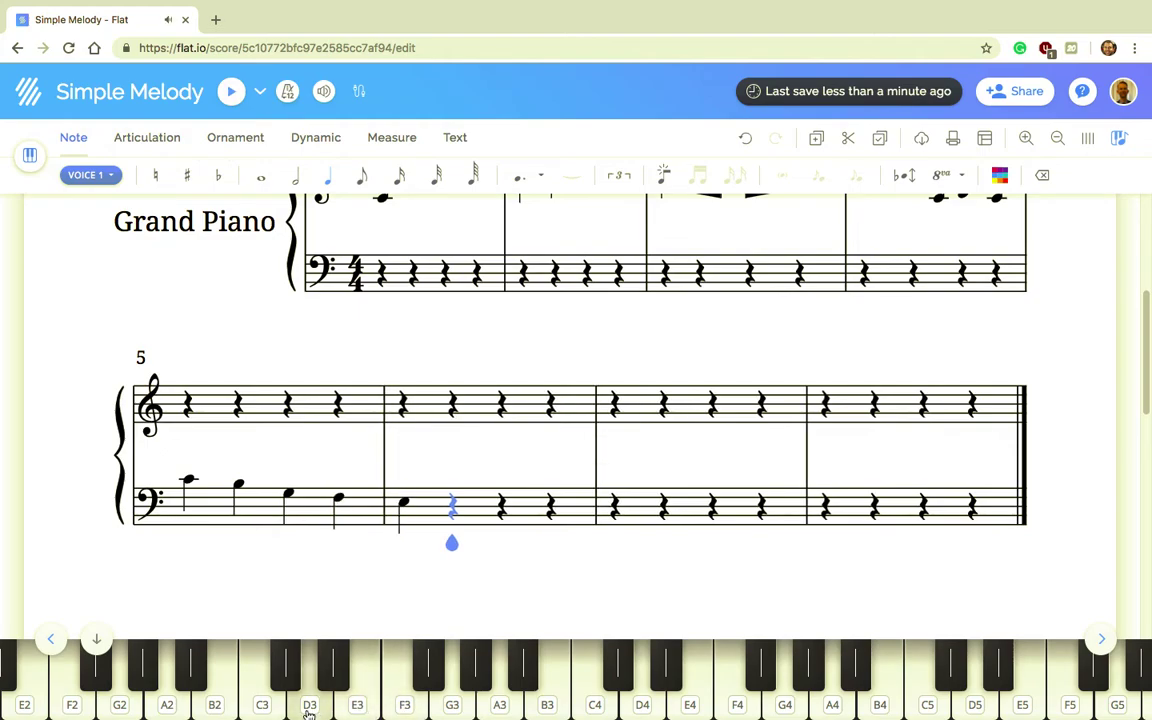
click(363, 186)
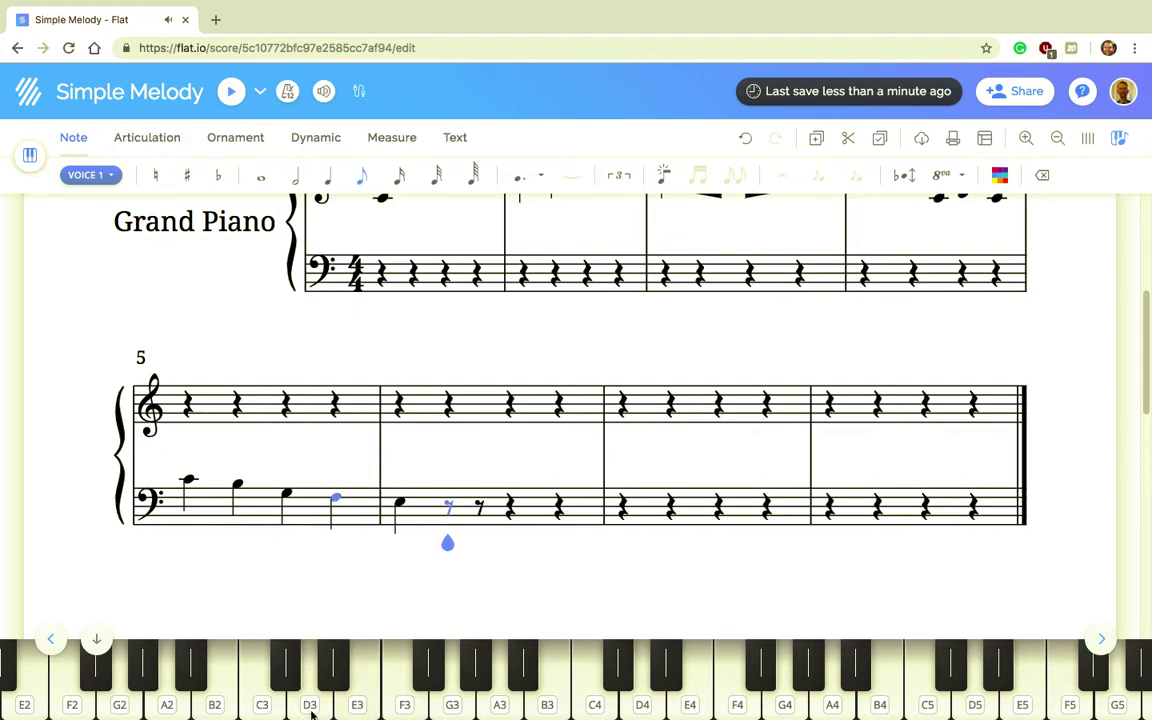
click(309, 700)
click(224, 705)
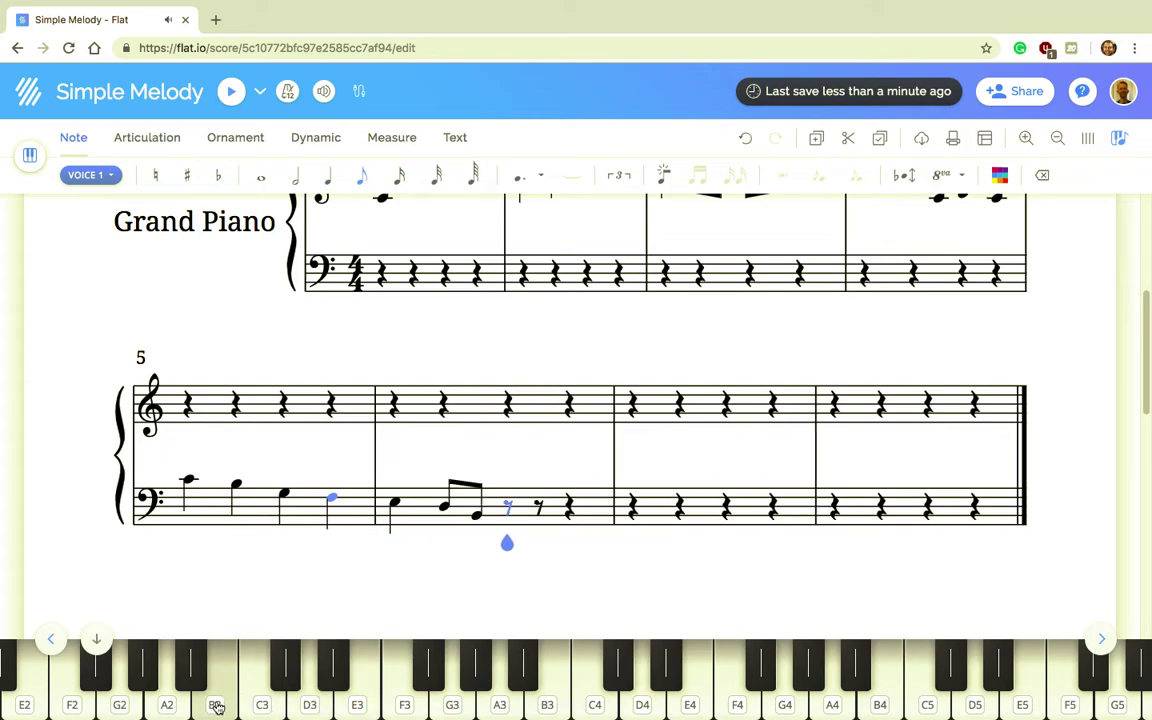
click(170, 707)
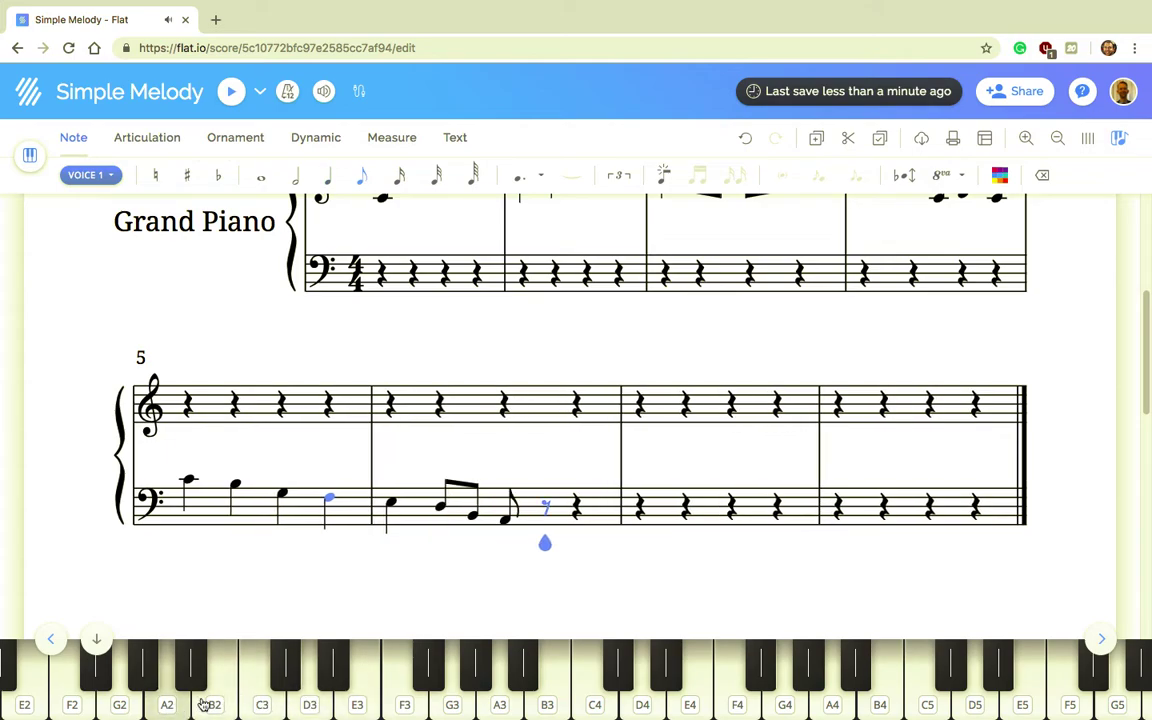
click(228, 705)
click(228, 705)
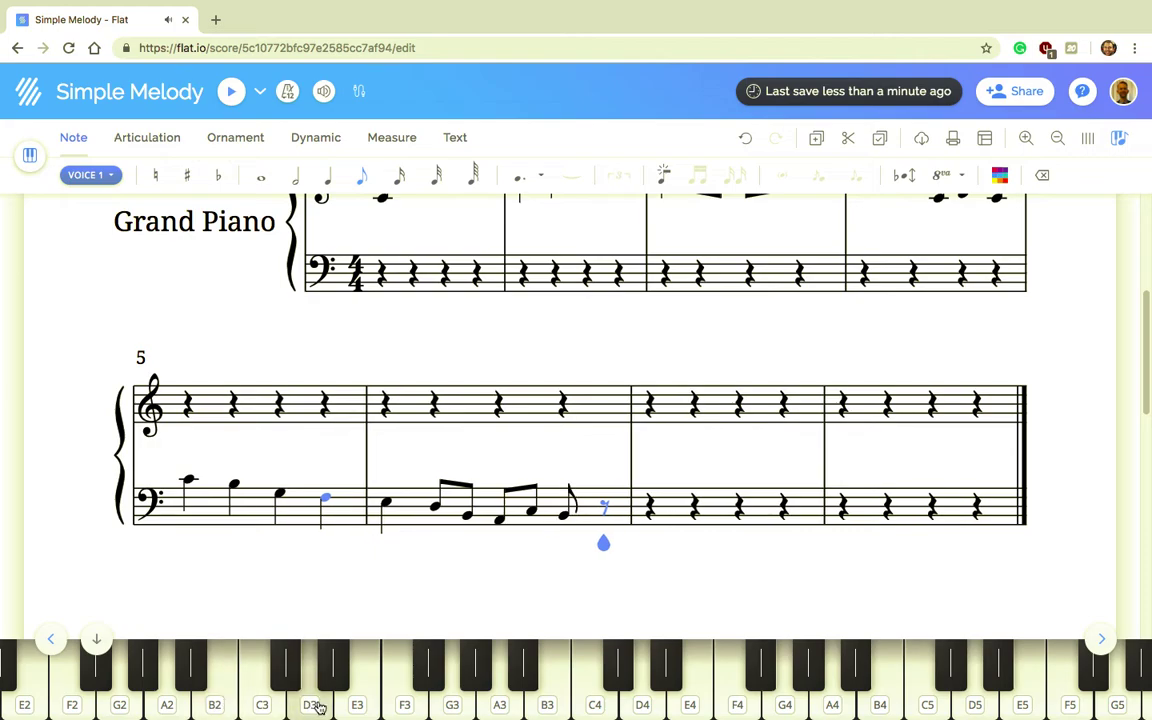
click(311, 702)
Step: Fill bass measure 7 with eighth notes C3, E3, D3, F3, E3, G3, F3 and A3
click(258, 702)
click(356, 706)
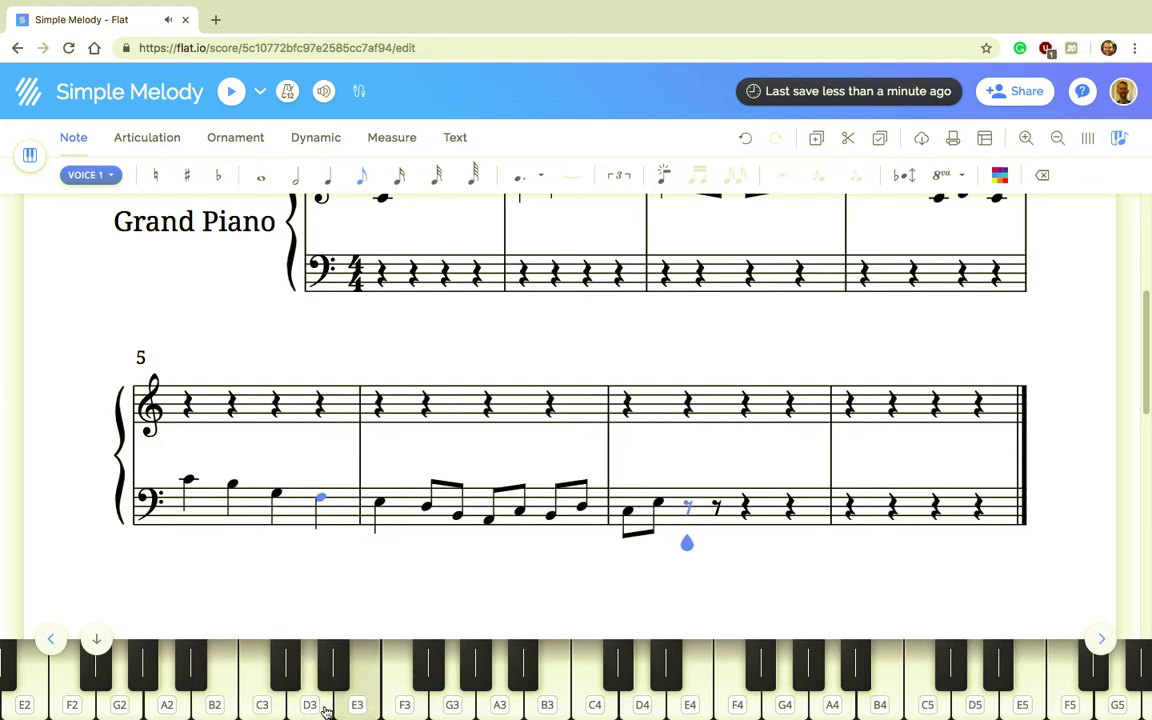
click(343, 704)
click(396, 707)
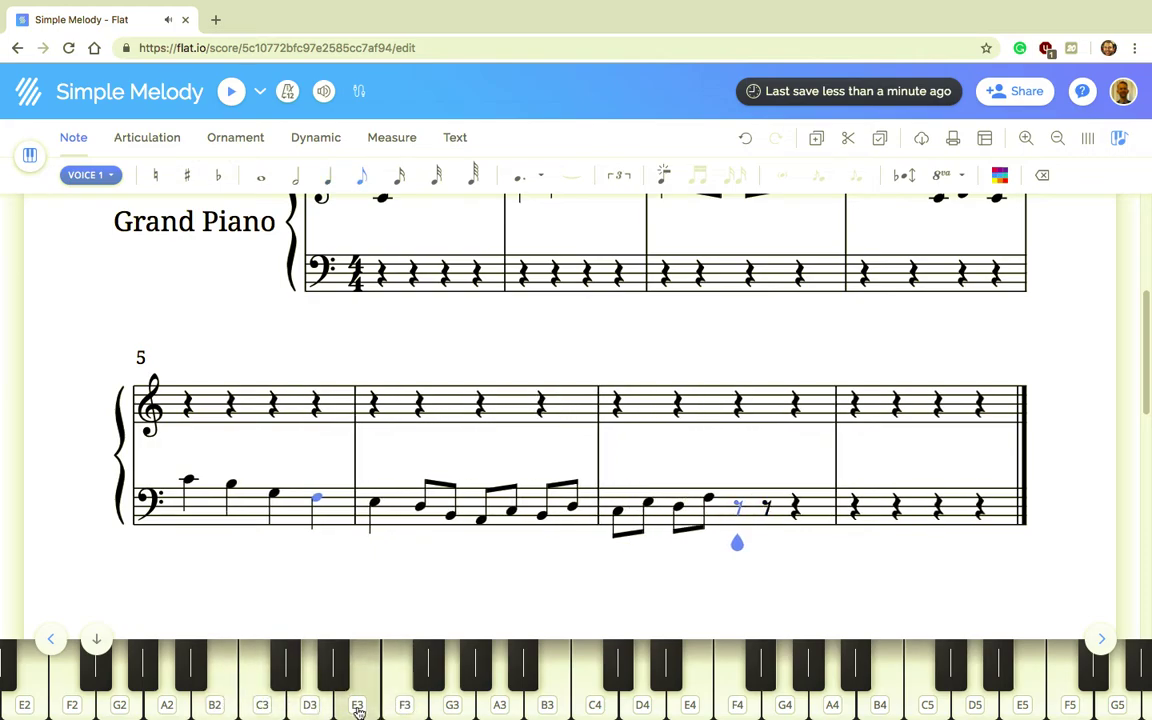
click(360, 706)
click(452, 706)
click(406, 706)
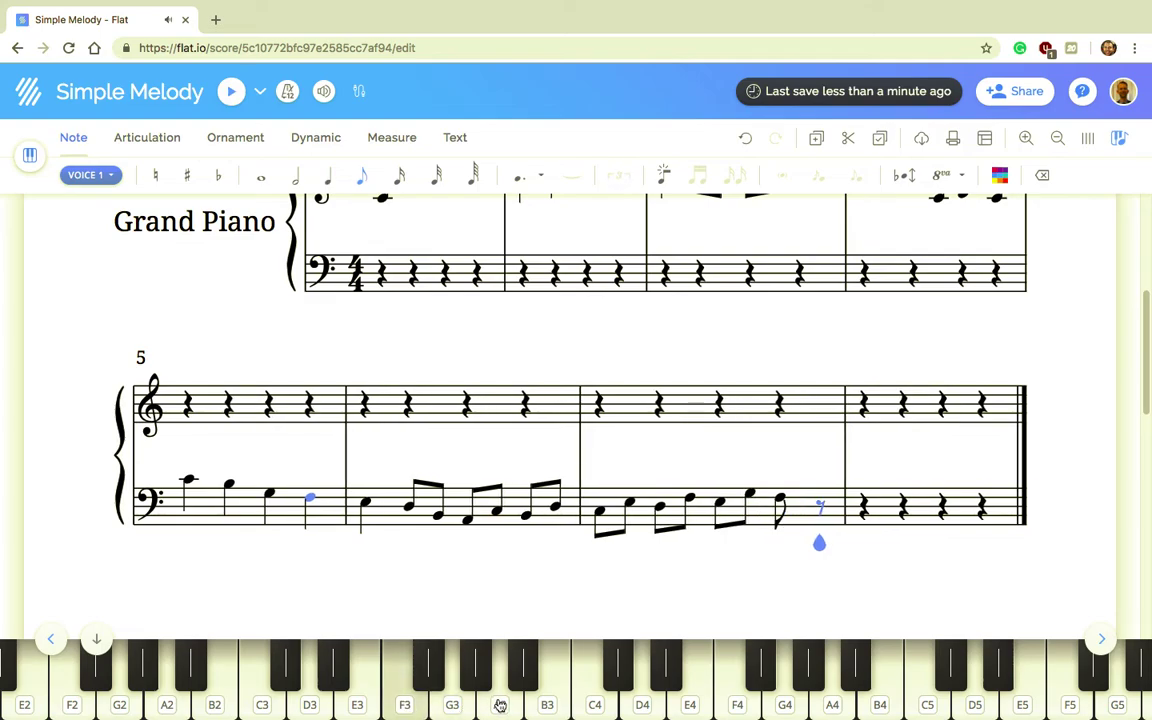
click(504, 705)
Step: Start bass measure 8 with eighth notes G3 and B3, followed by a quarter note C4
click(463, 705)
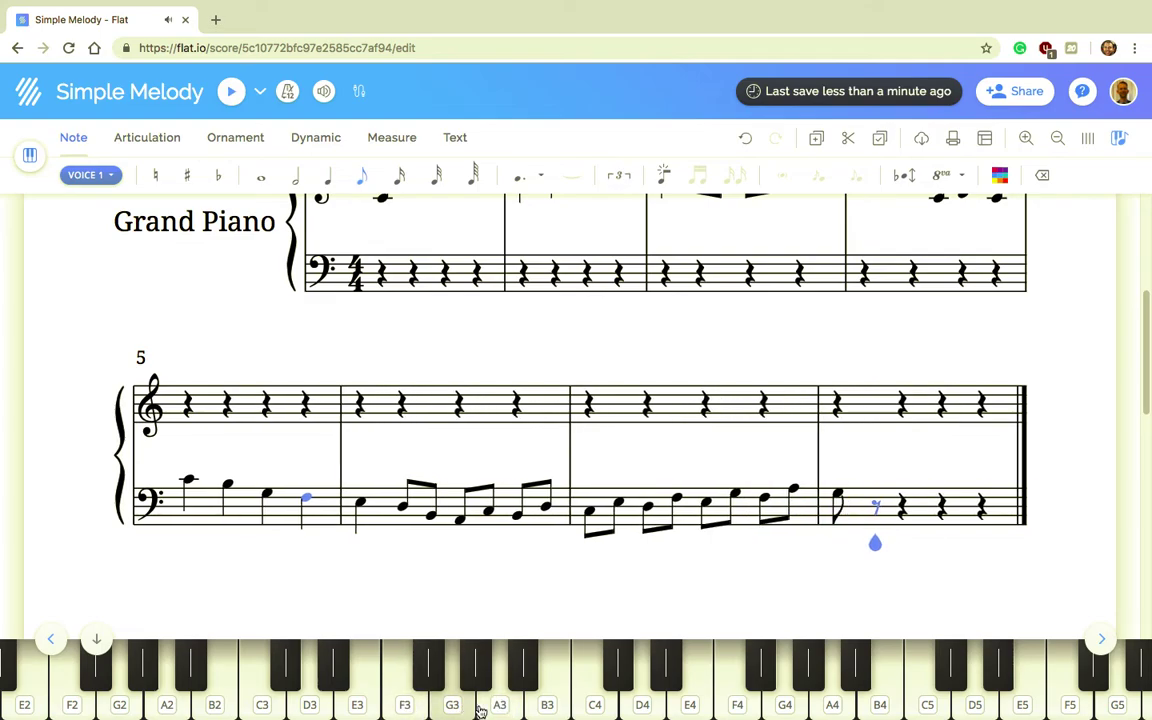
click(551, 710)
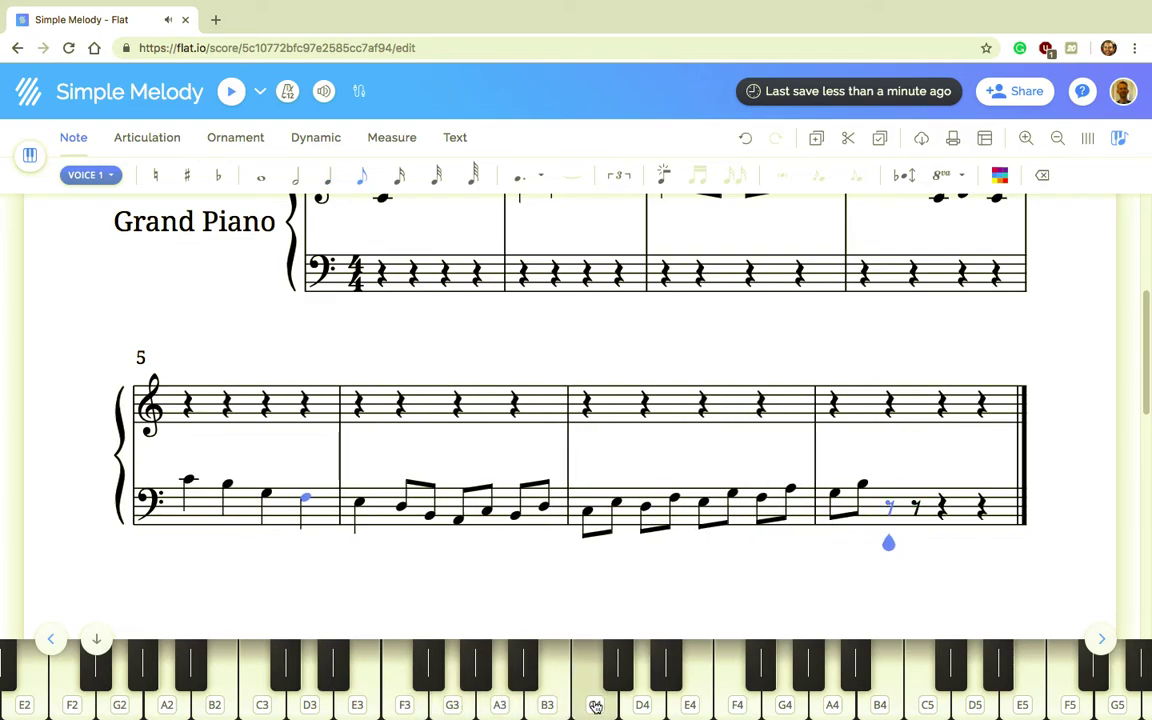
click(328, 175)
click(597, 710)
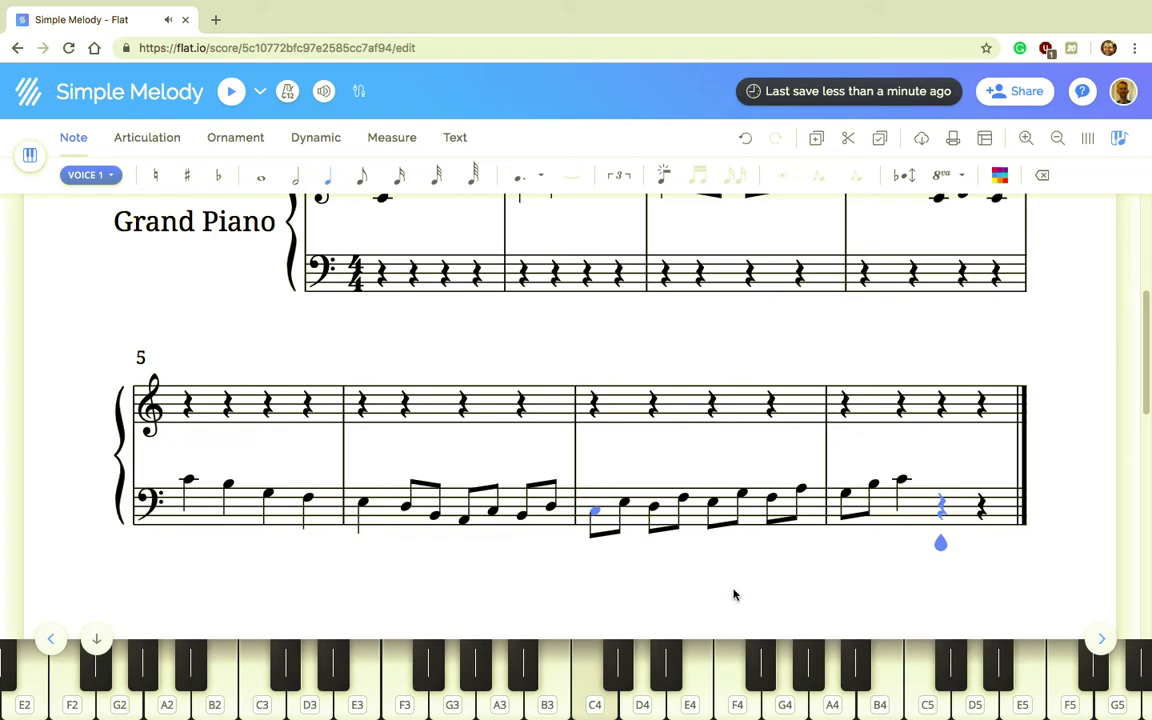
Step: Return to the first bass note of measure 5 and play the bass melody back
key(Left)
key(Left)
key(Left)
key(Left)
key(Left)
key(Left)
key(Left)
key(Left)
key(Left)
key(Left)
key(Left)
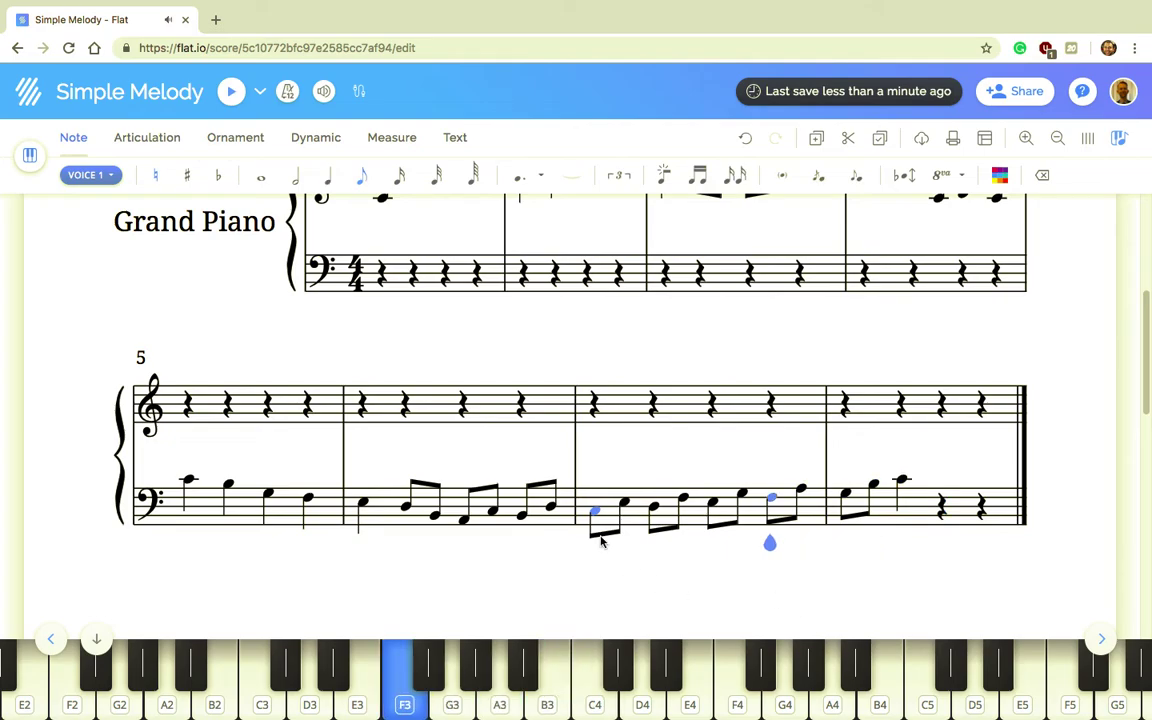
key(Left)
key(Left)
key(Left)
key(Left)
key(Left)
key(Left)
key(Left)
key(Left)
key(Left)
key(Left)
key(Left)
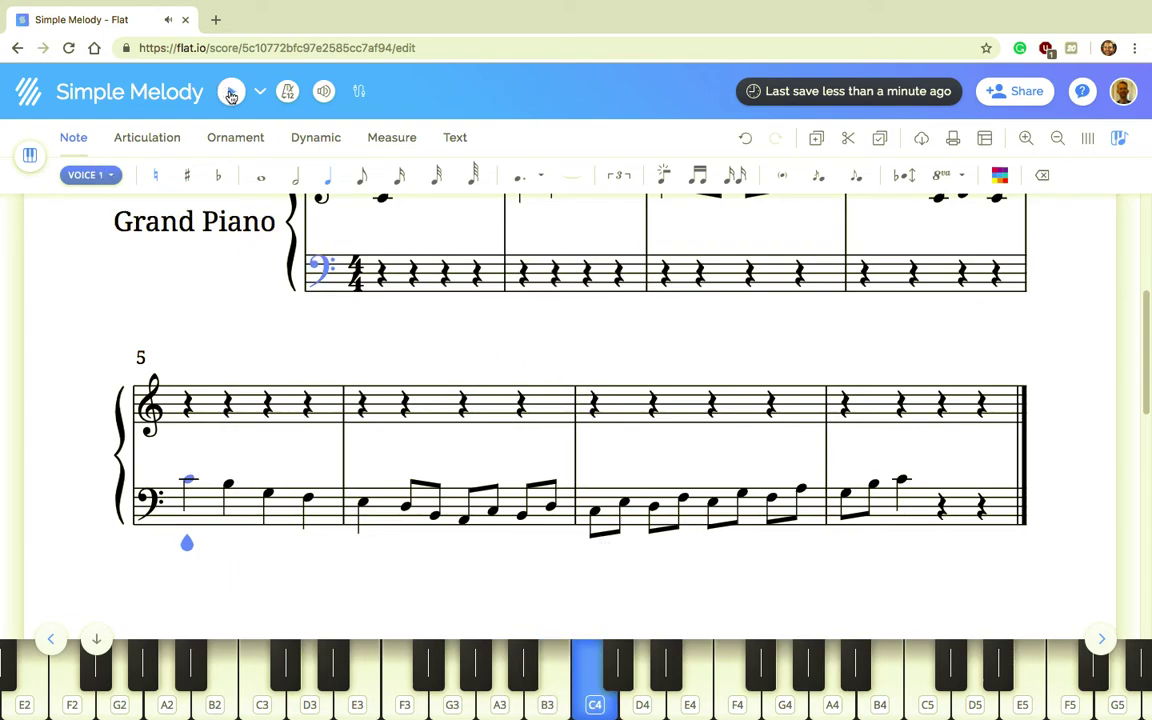
click(231, 93)
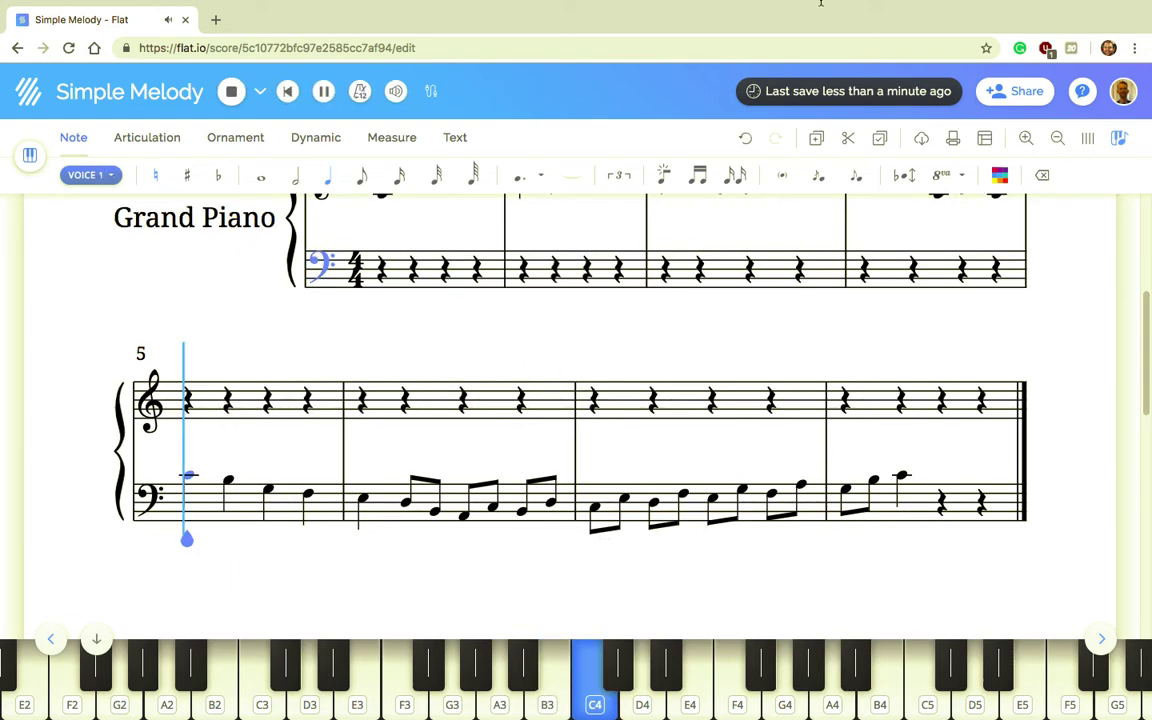
mouse_move(820, 3)
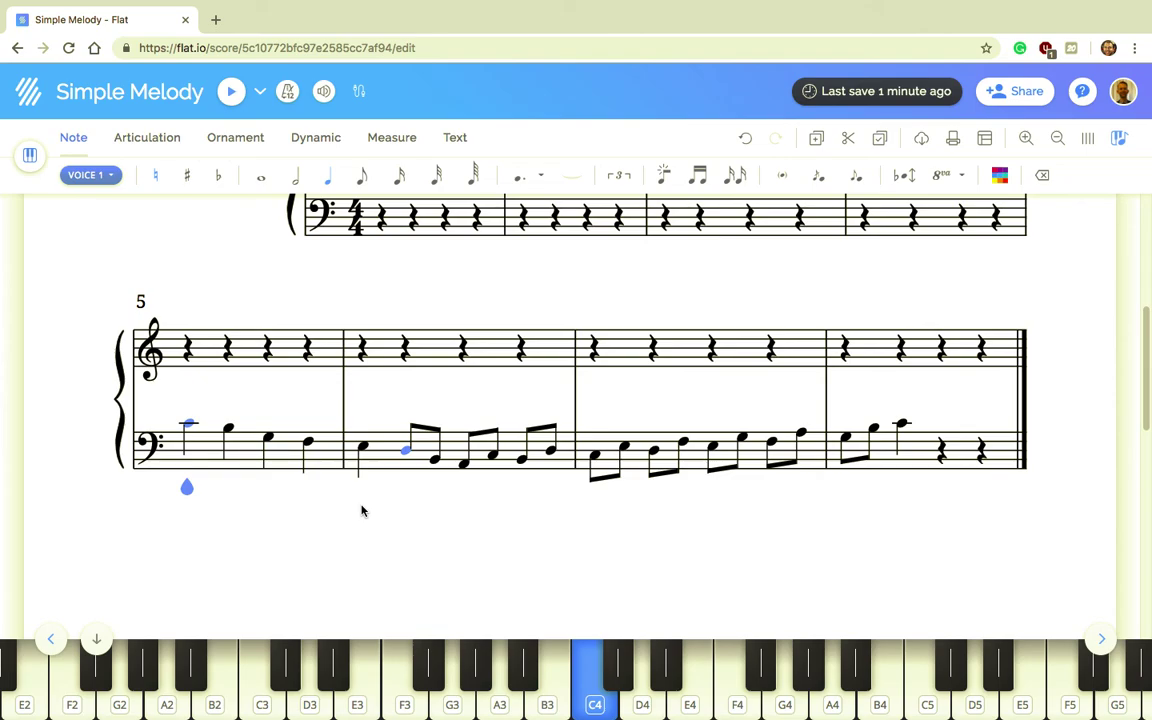
Step: Select the final quarter rest in bass measure 8
scroll(362, 511, up, 3)
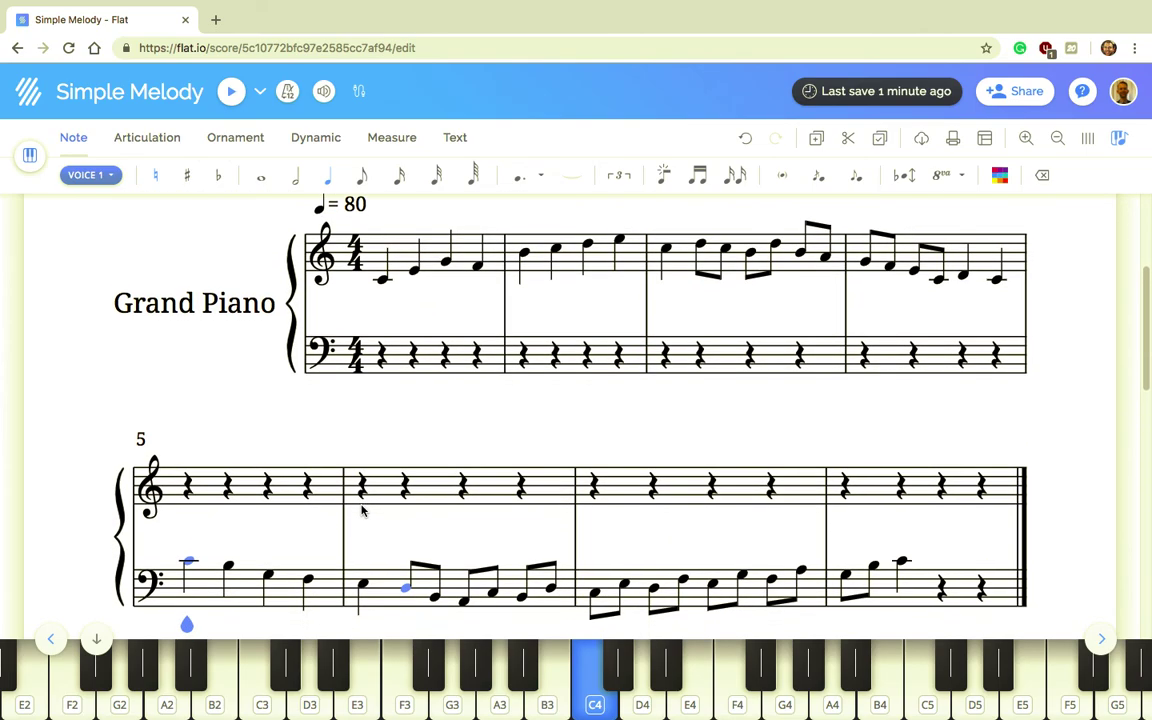
scroll(362, 511, down, 3)
click(362, 509)
click(1004, 457)
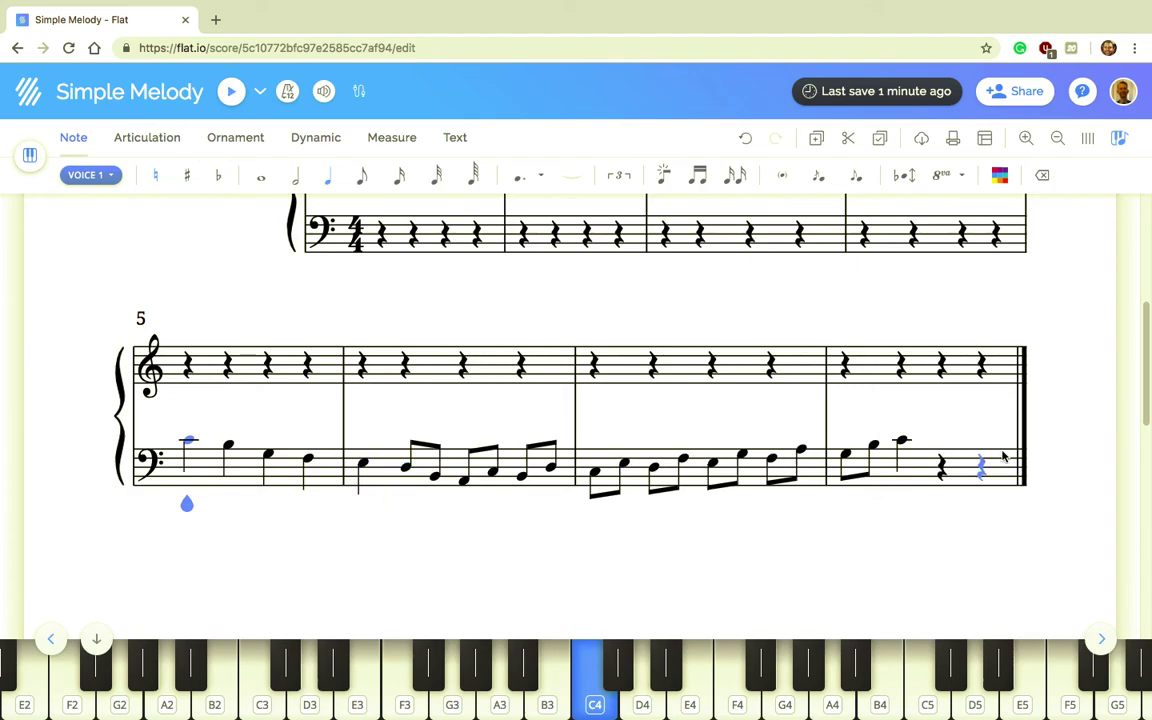